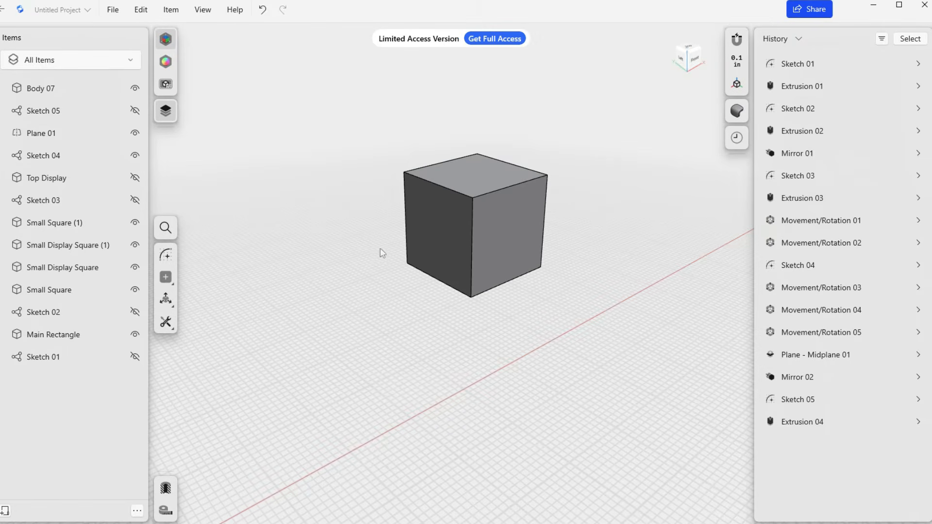
Sketch a circle about 0.94 in in diameter, centred on the upper face of the cube.
middle_click_drag(369, 277, 396, 306)
right_click_drag(396, 281, 401, 290)
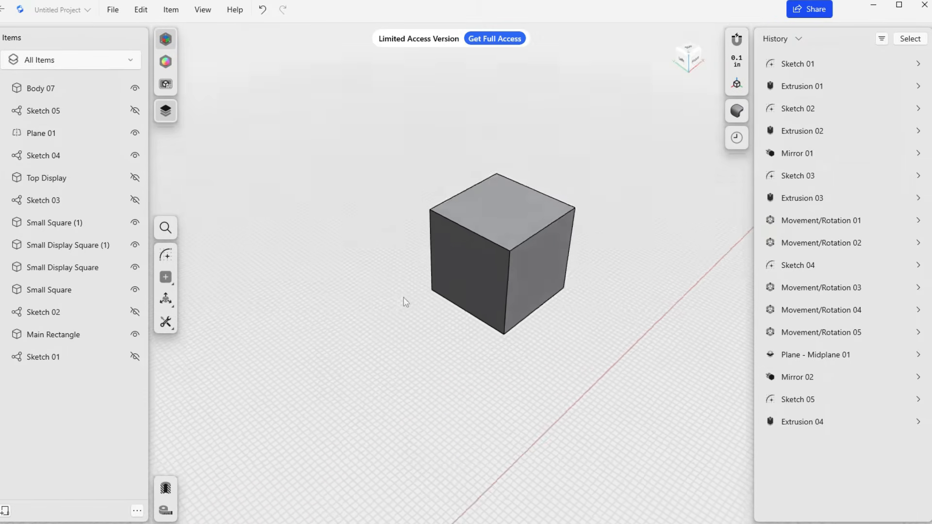
left_click(495, 223)
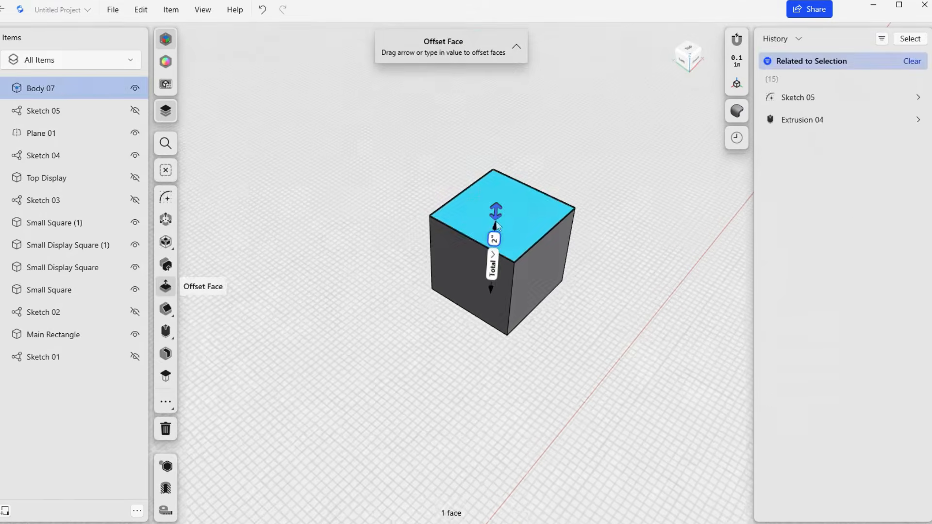
key("l")
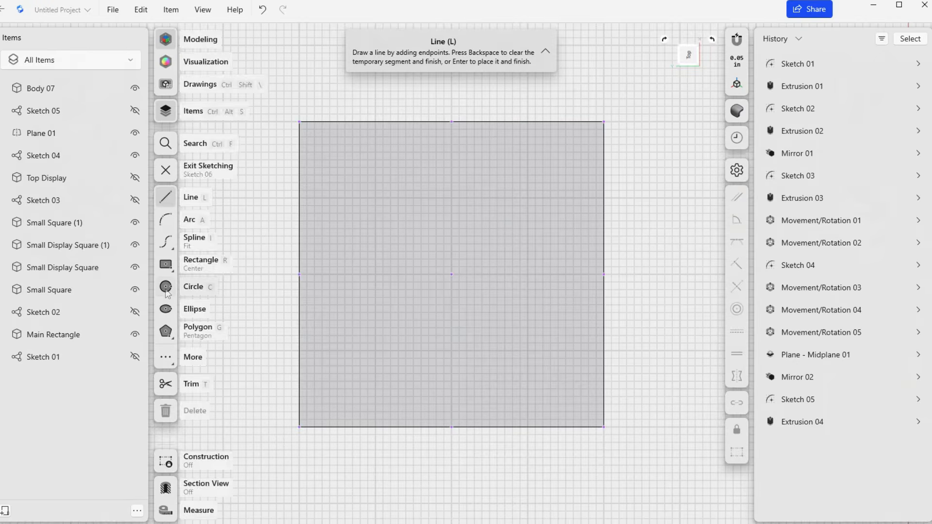
left_click(169, 287)
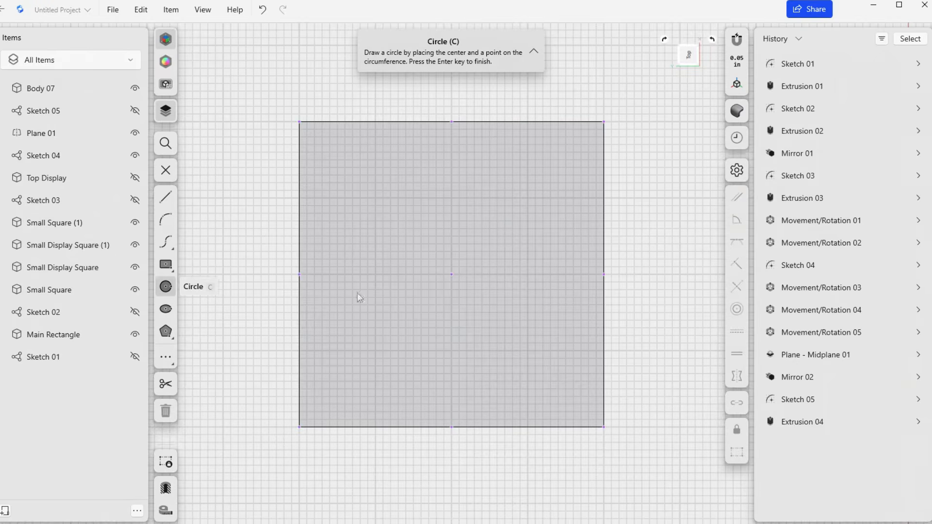
left_click(452, 274)
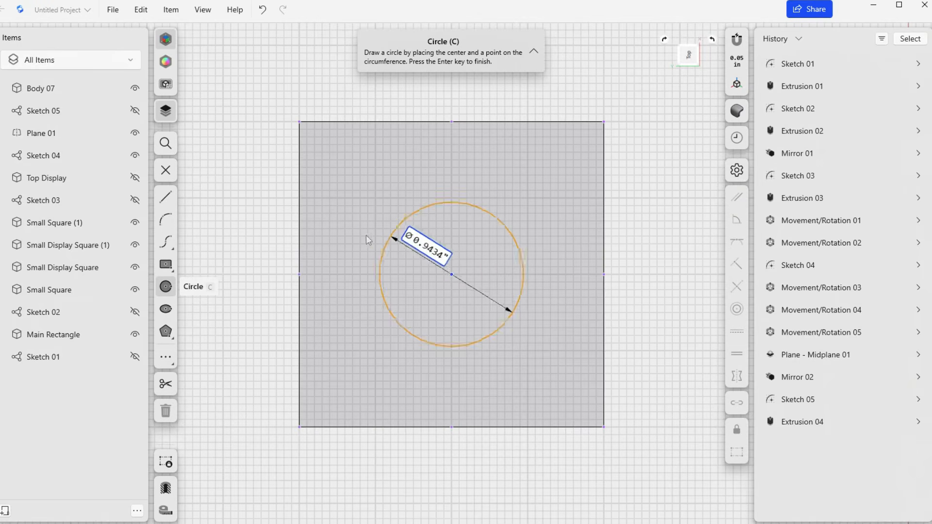
left_click(377, 275)
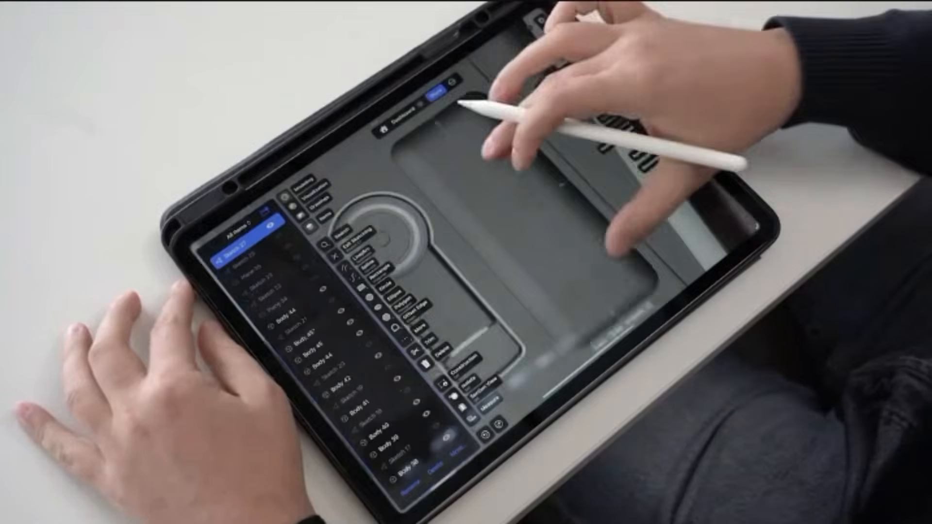
left_click(624, 245)
left_click(551, 183)
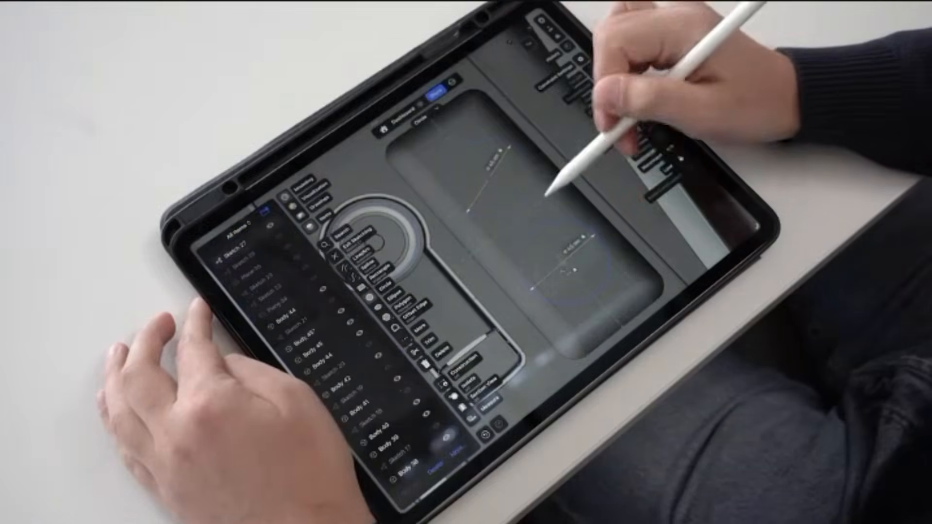
left_click(546, 194)
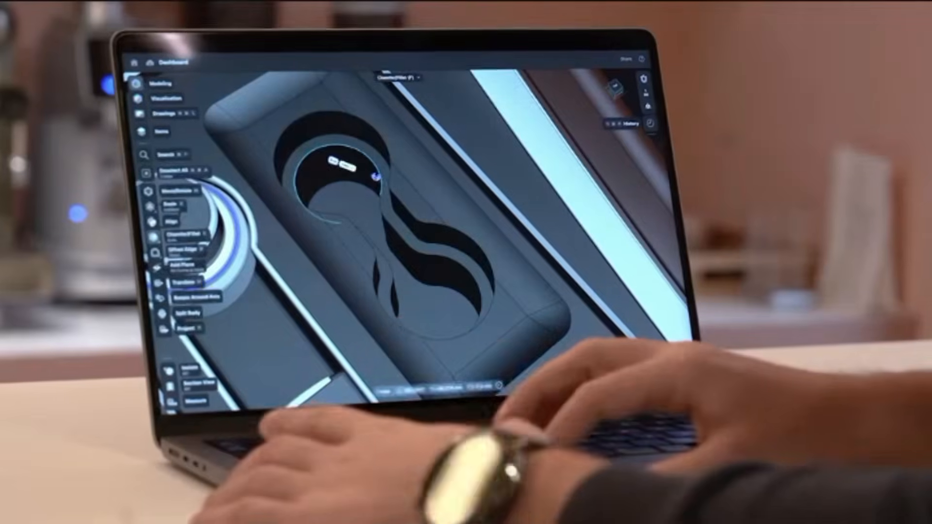
left_click_drag(376, 177, 361, 189)
left_click(366, 189)
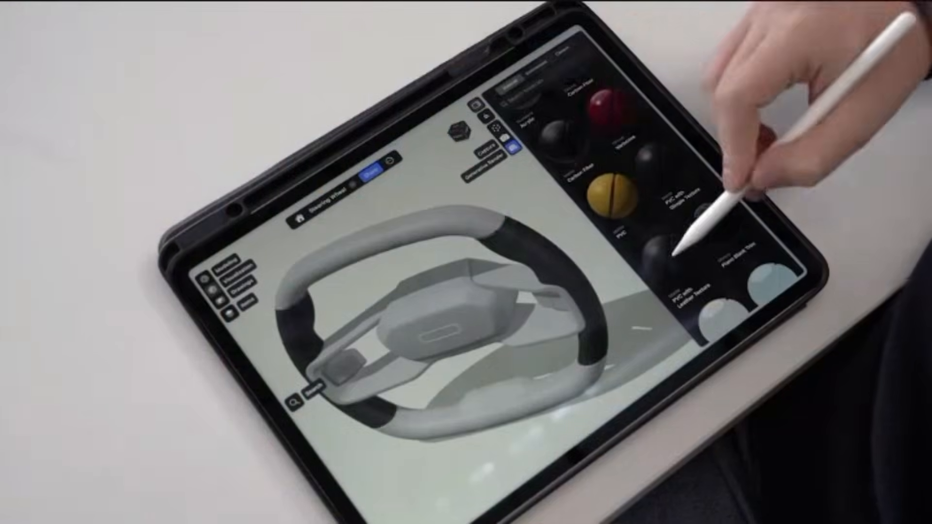
left_click(674, 256)
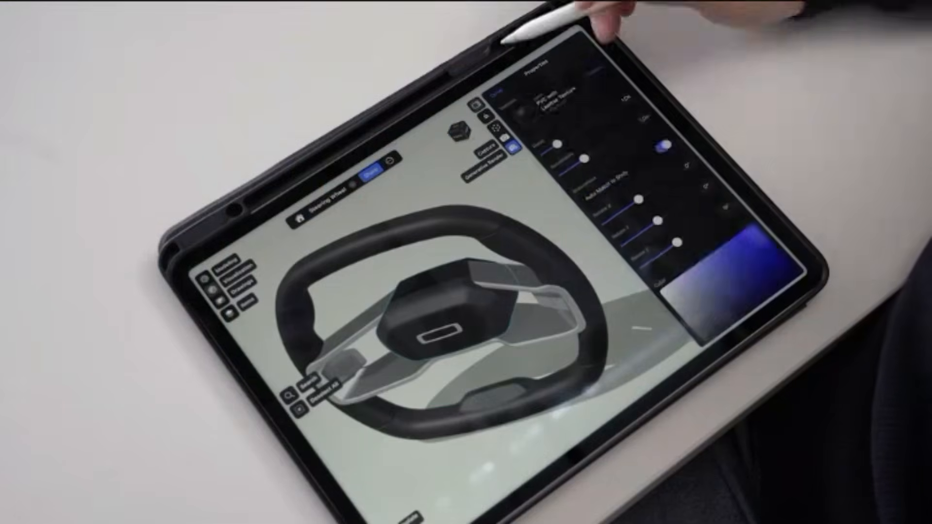
left_click(669, 222)
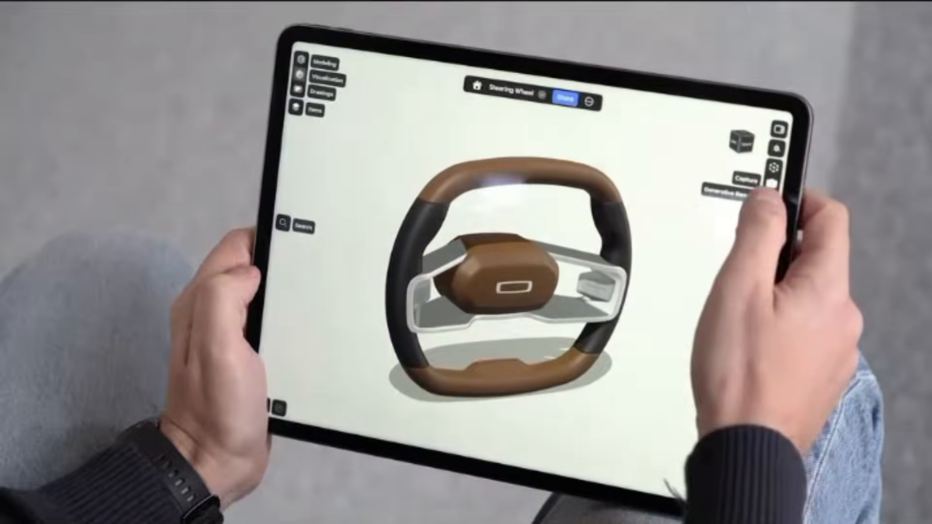
left_click(771, 199)
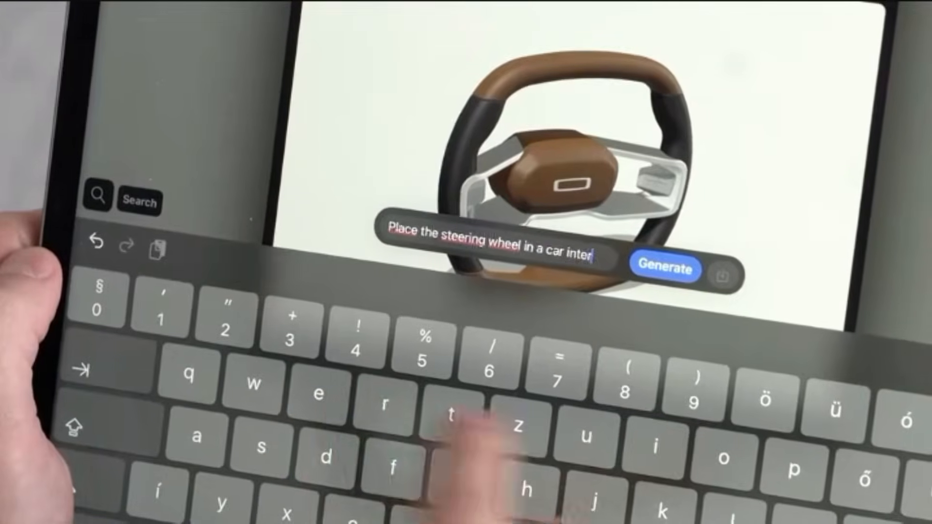
type("ior")
key("Return")
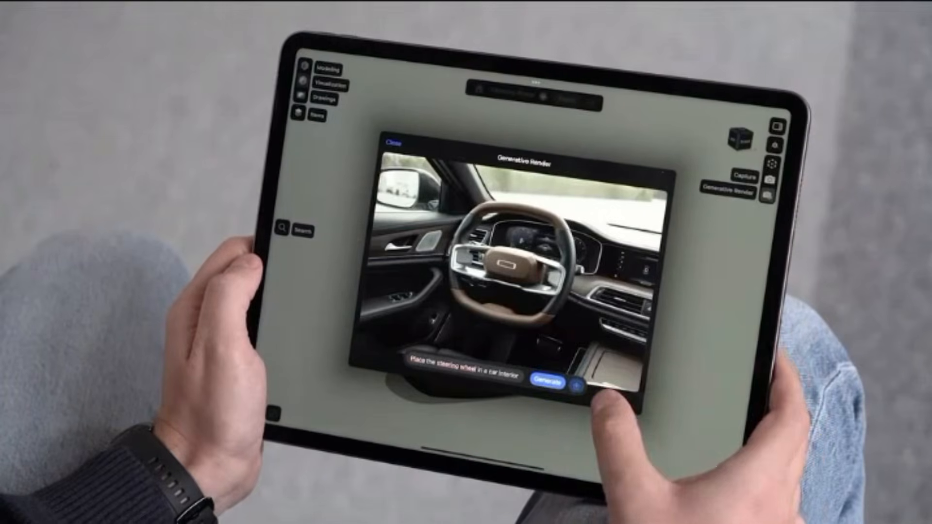
left_click(548, 381)
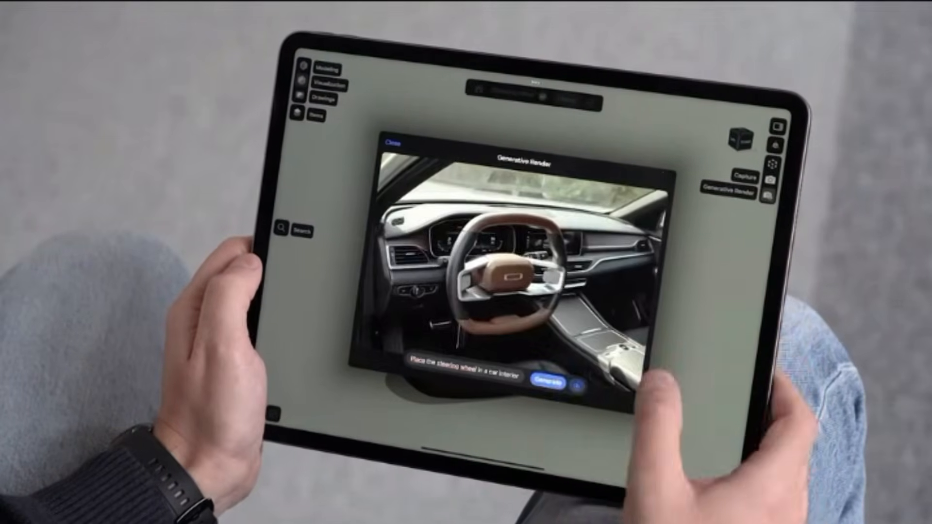
left_click(547, 382)
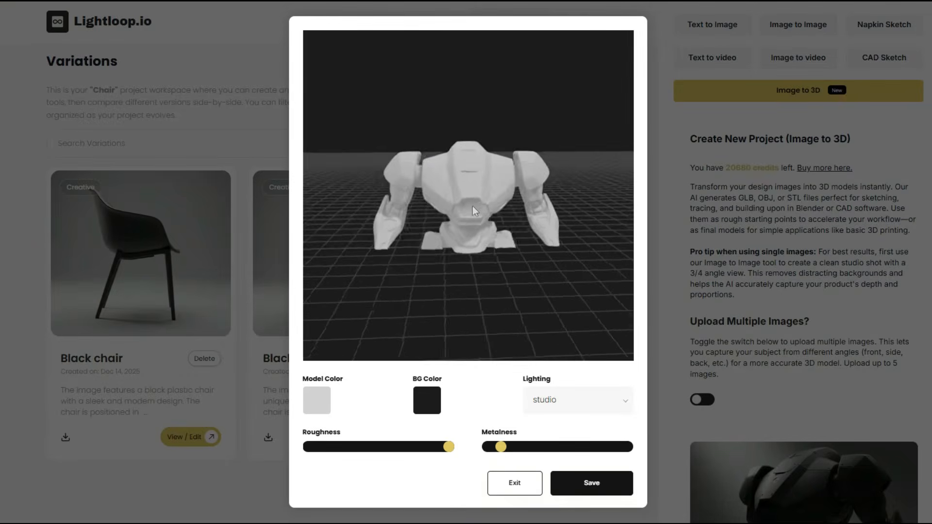
In Lightloop.io, rotate the robot 3D preview and view the details of the white speaker project with the wooden base.
left_click_drag(447, 196, 432, 220)
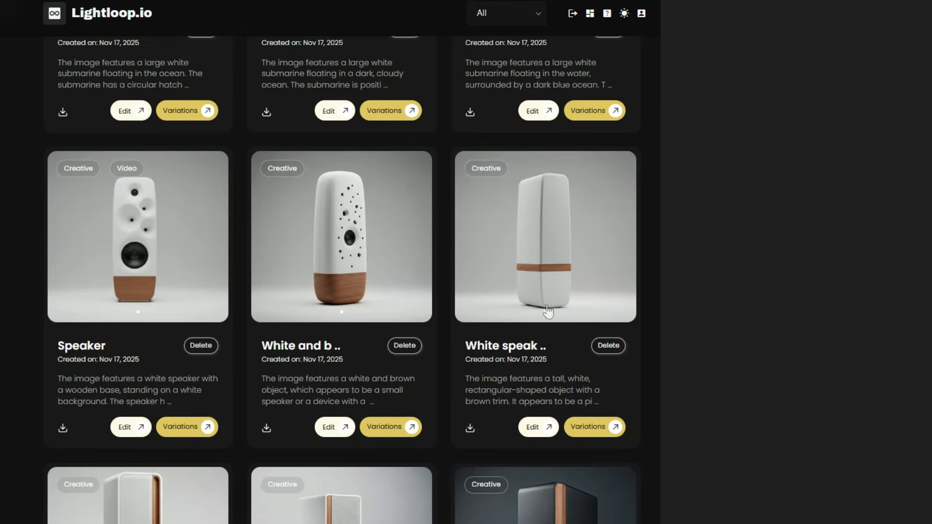
left_click(143, 265)
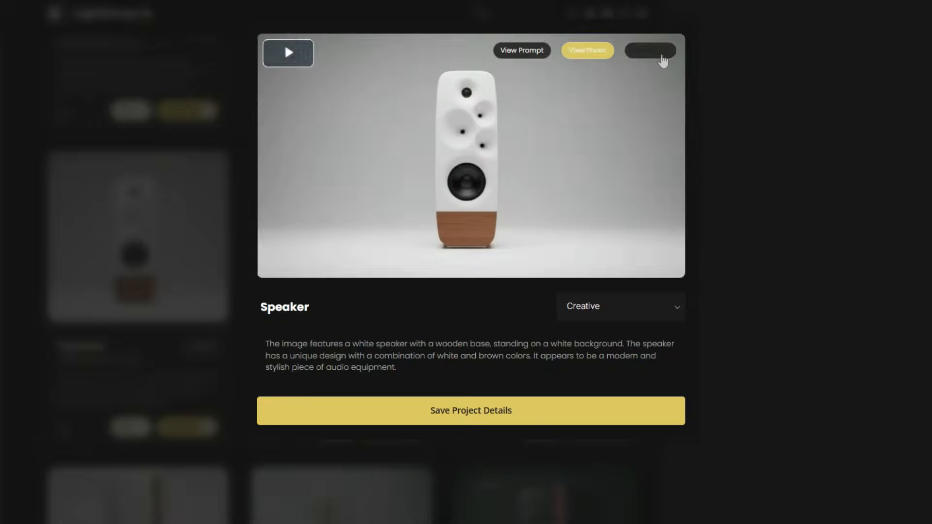
left_click(761, 140)
Open the "Submarine in water" project and play its video.
scroll(694, 174, "down", 10)
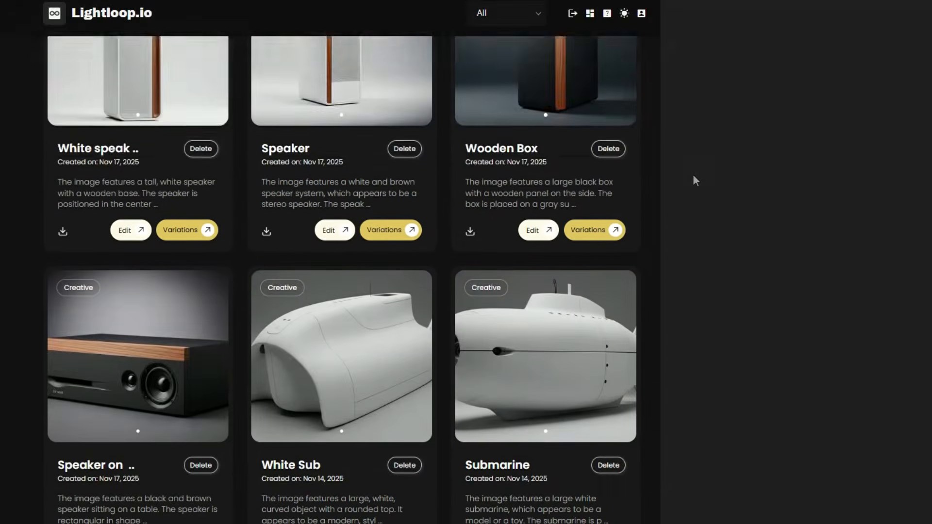
scroll(693, 177, "down", 6)
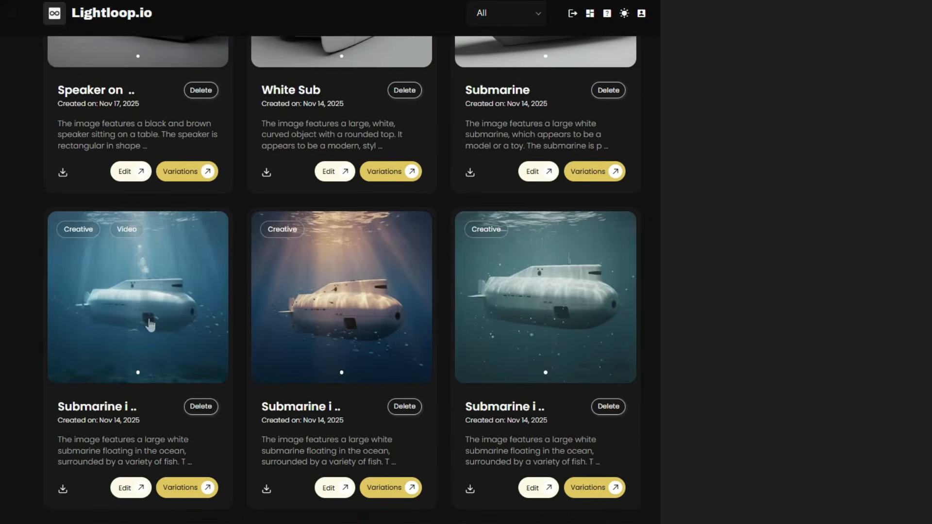
left_click(120, 326)
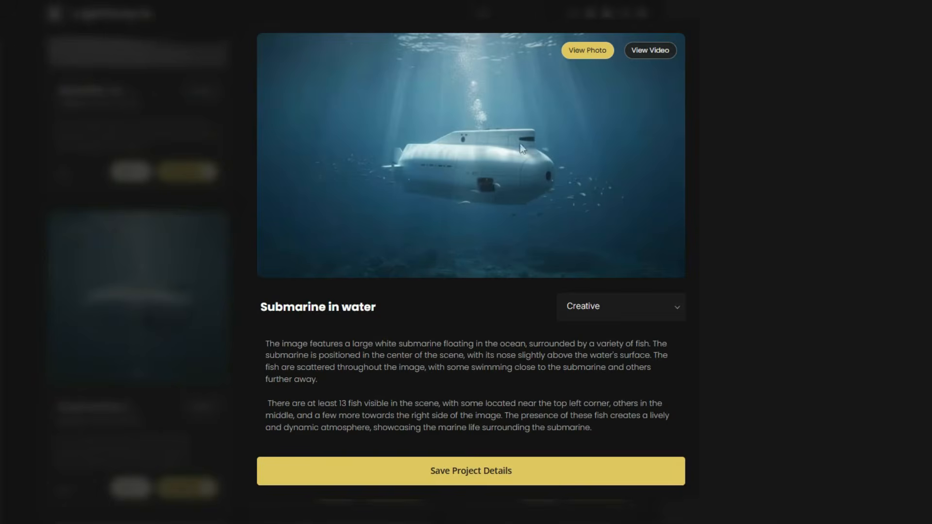
left_click(656, 52)
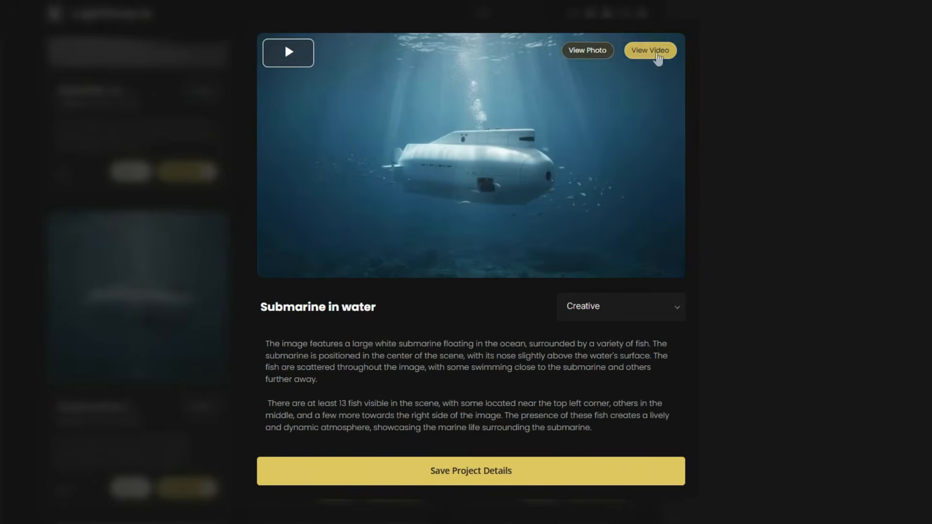
left_click(288, 58)
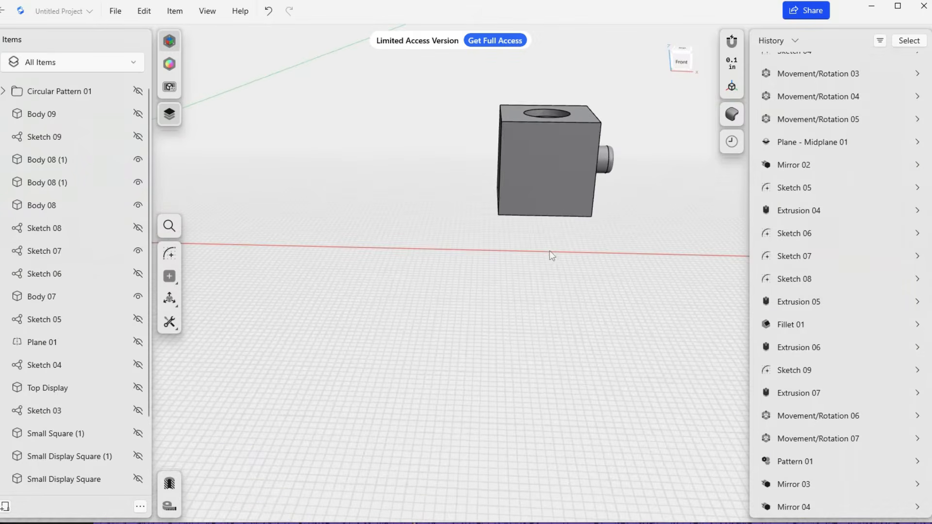
In Shapr3D, examine where the cube, its side knob and the distant mirrored knob sit relative to the origin.
right_click_drag(525, 257, 485, 246)
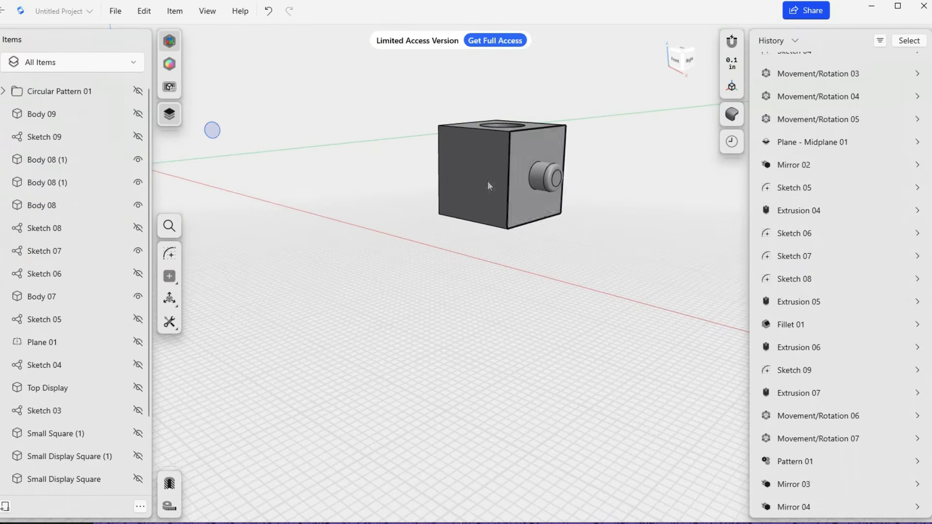
right_click_drag(486, 191, 447, 184)
scroll(447, 180, "down", 4)
mouse_move(303, 220)
right_mouse_down()
mouse_move(329, 225)
mouse_move(289, 222)
right_mouse_up()
middle_click_drag(223, 165, 351, 267)
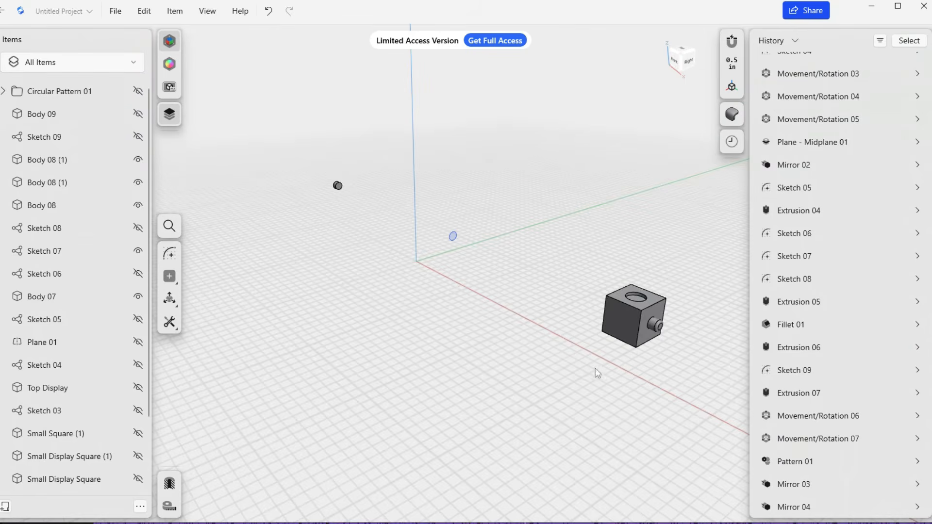
middle_click_drag(595, 368, 482, 316)
right_click_drag(483, 316, 250, 154)
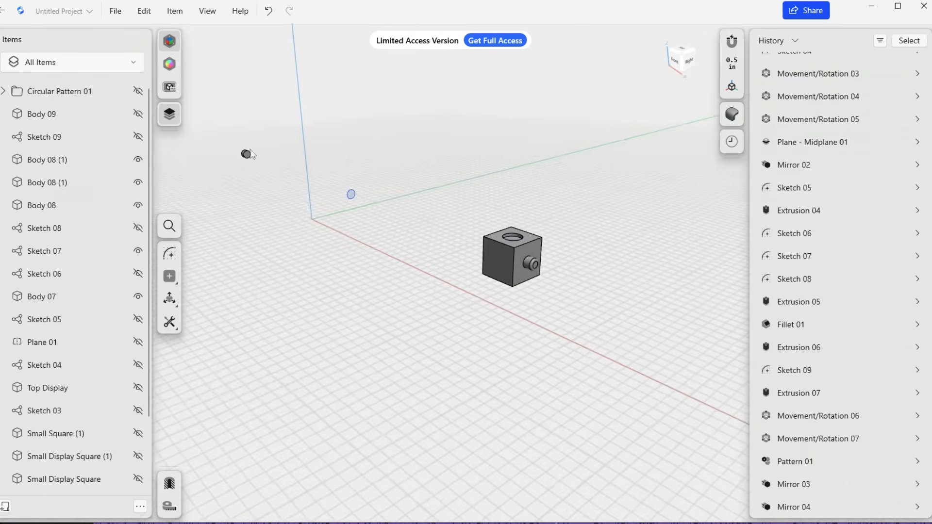
right_click_drag(523, 258, 524, 259)
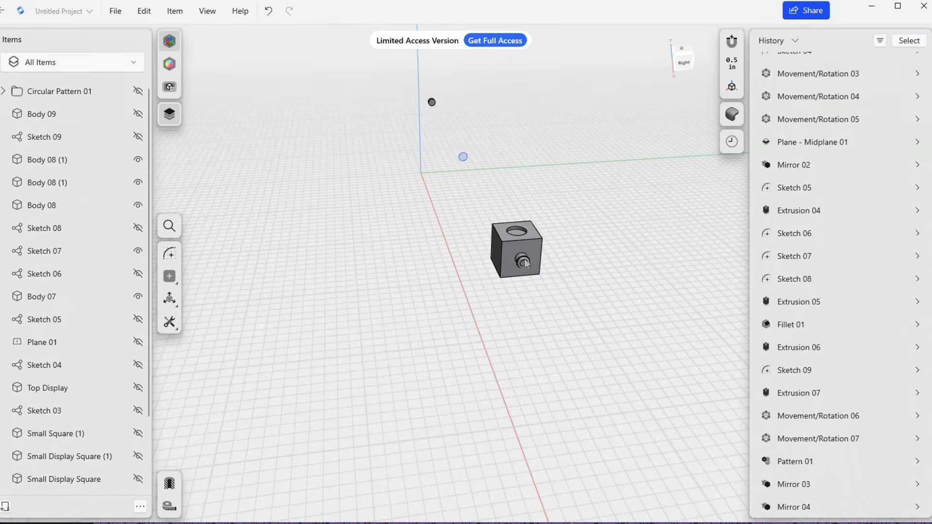
right_click_drag(400, 184, 353, 212)
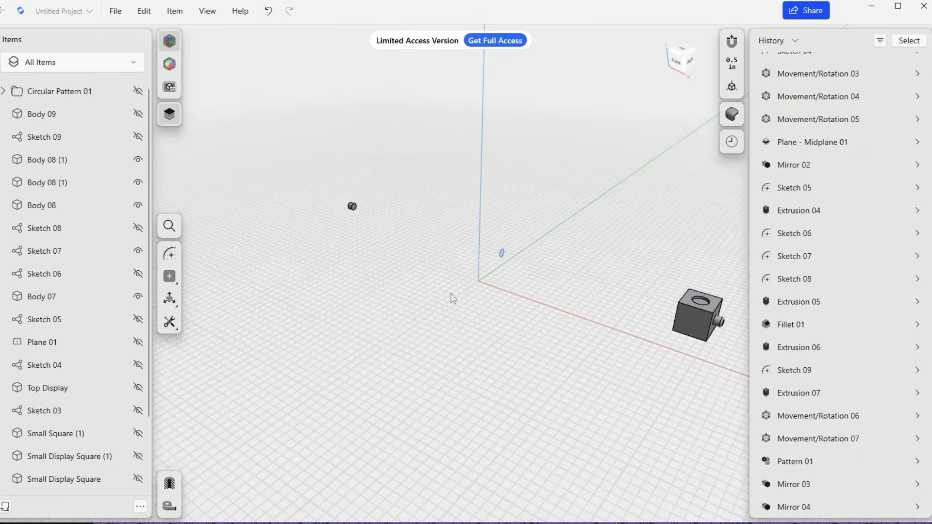
middle_click_drag(499, 332, 294, 285)
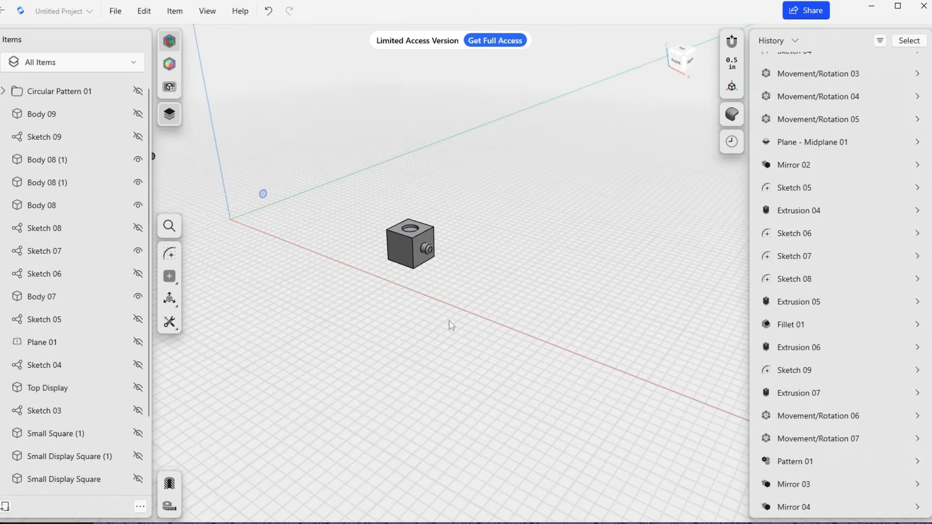
Show Body 09 and the Circular Pattern 01 folder in the model.
left_click(138, 114)
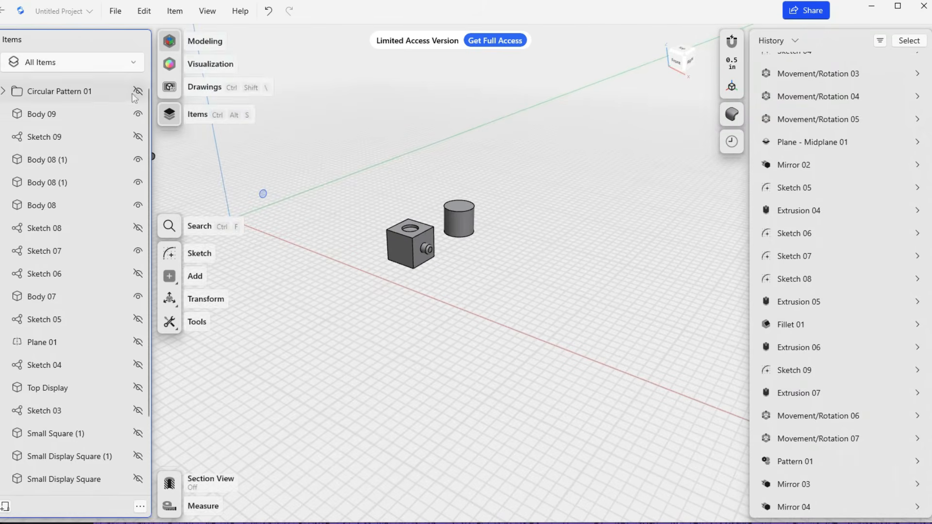
left_click(138, 92)
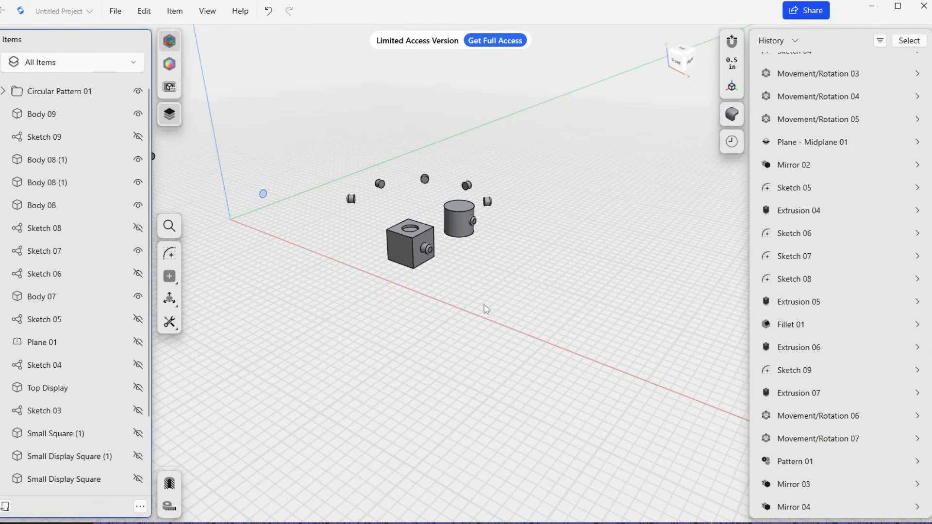
middle_click_drag(477, 316, 426, 402)
scroll(427, 347, "up", 2)
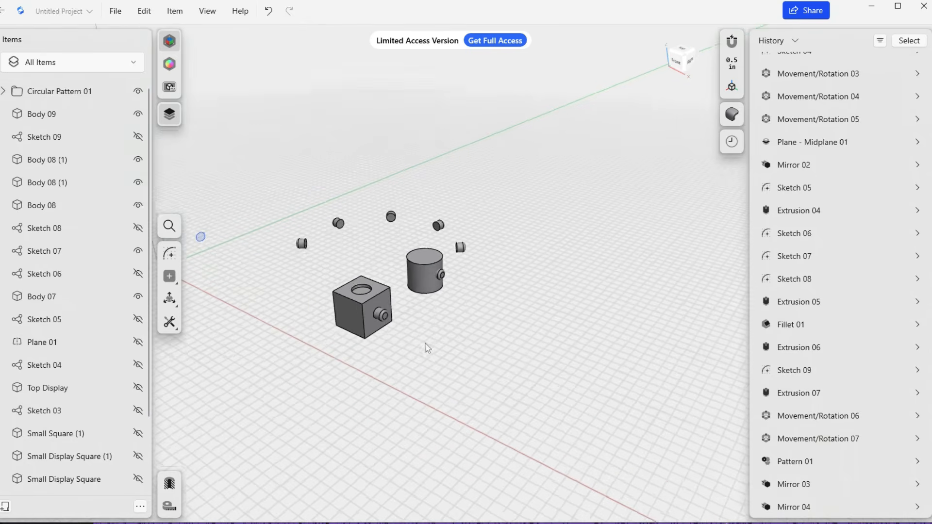
scroll(427, 347, "up", 2)
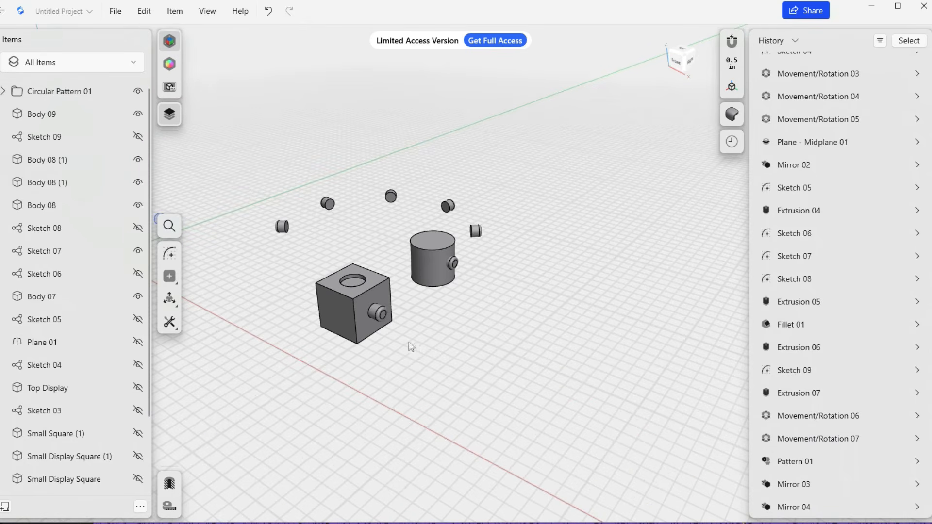
scroll(416, 330, "down", 5)
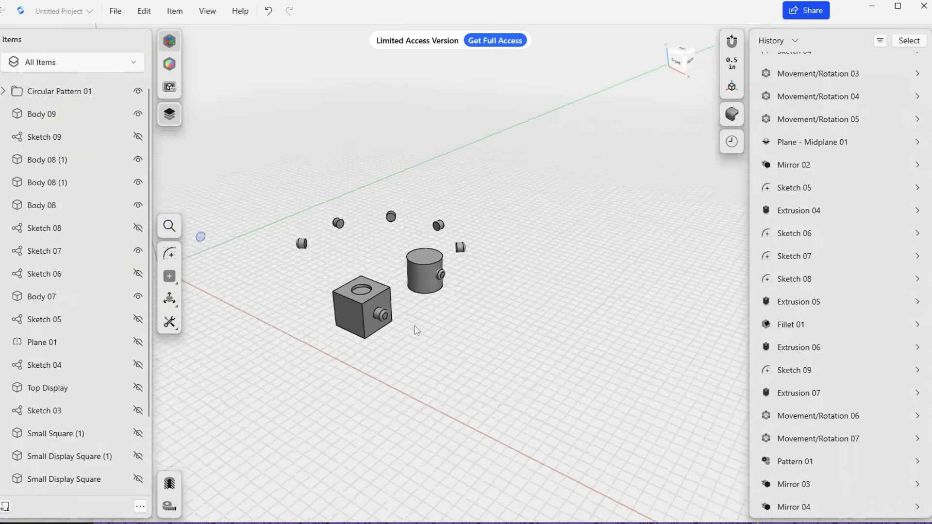
middle_click_drag(287, 298, 487, 314)
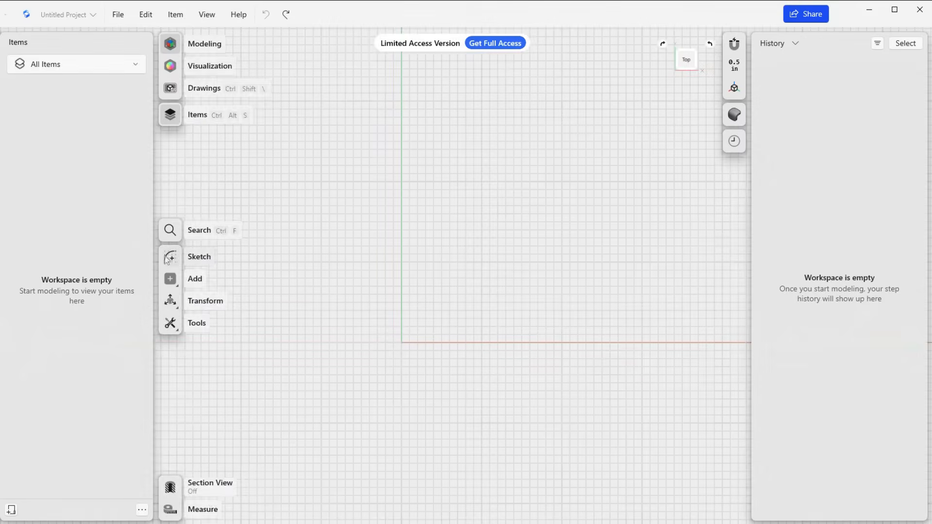
left_click(168, 259)
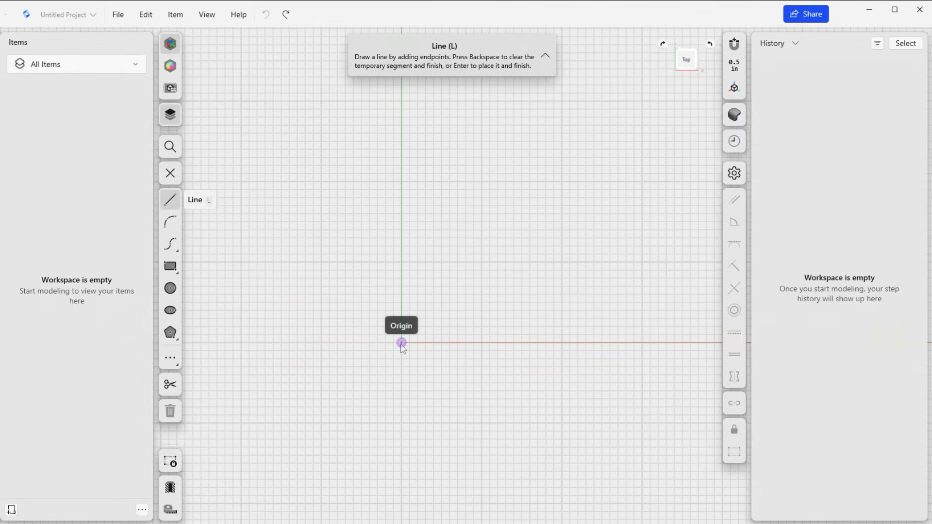
scroll(402, 344, "up", 4)
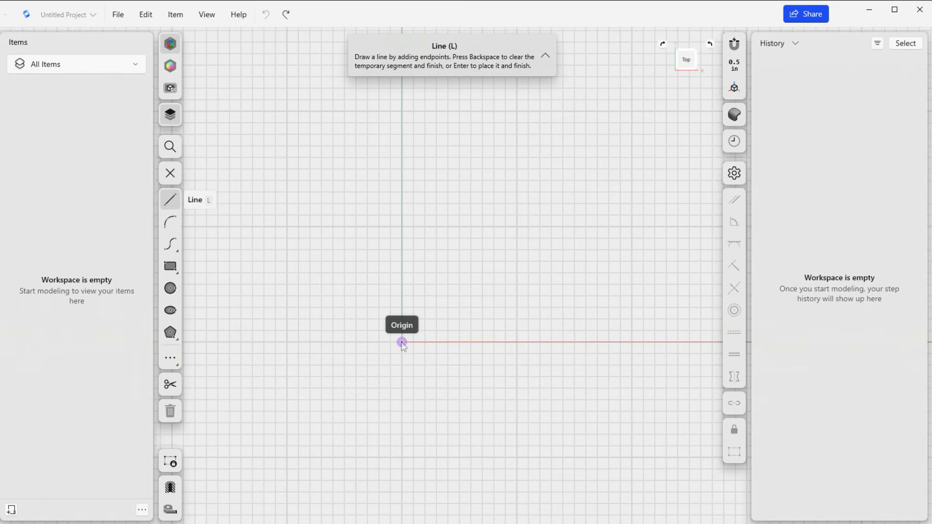
right_click_drag(424, 355, 369, 271)
left_click(170, 174)
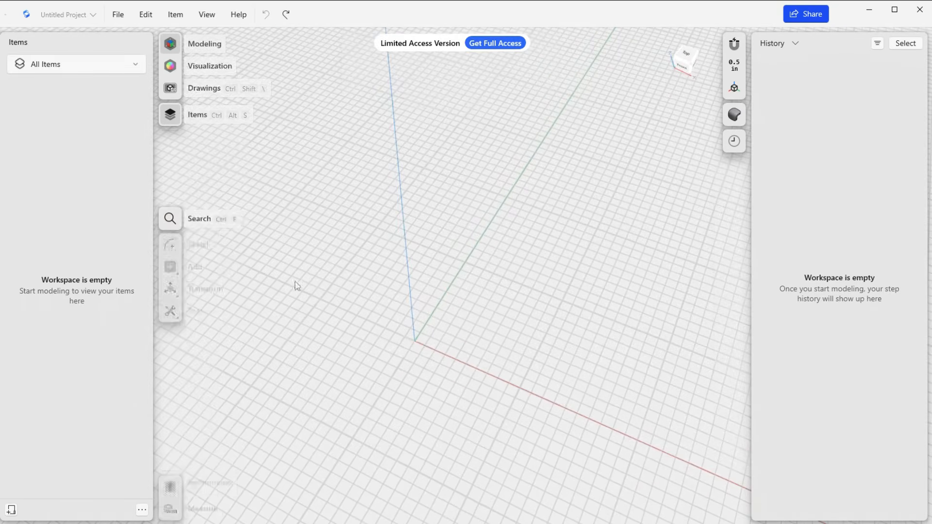
right_click_drag(421, 346, 415, 341)
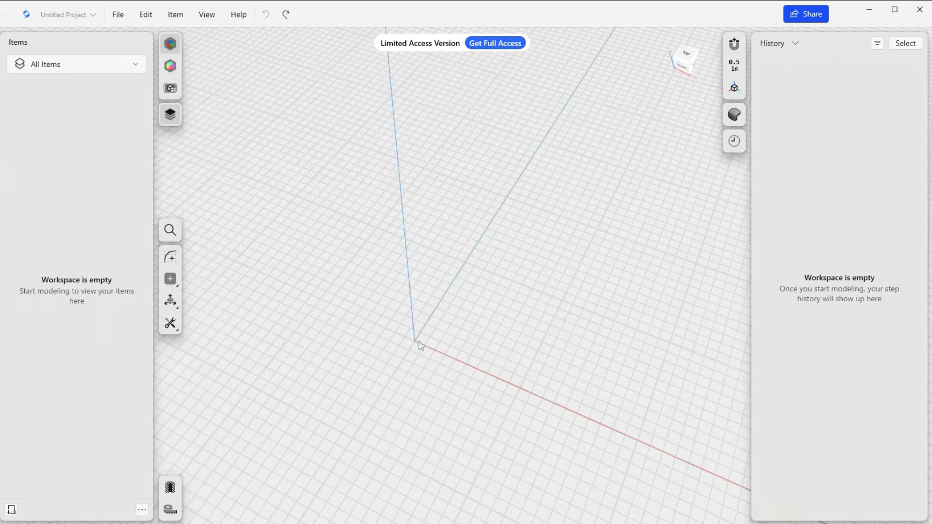
Start a sketch on the Top plane and switch the Rectangle tool to Center mode.
left_click(170, 257)
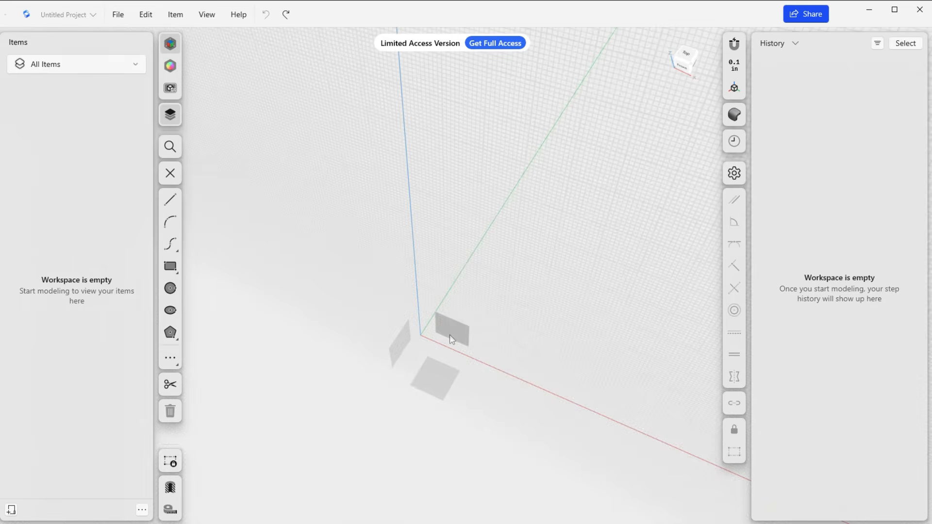
left_click(686, 55)
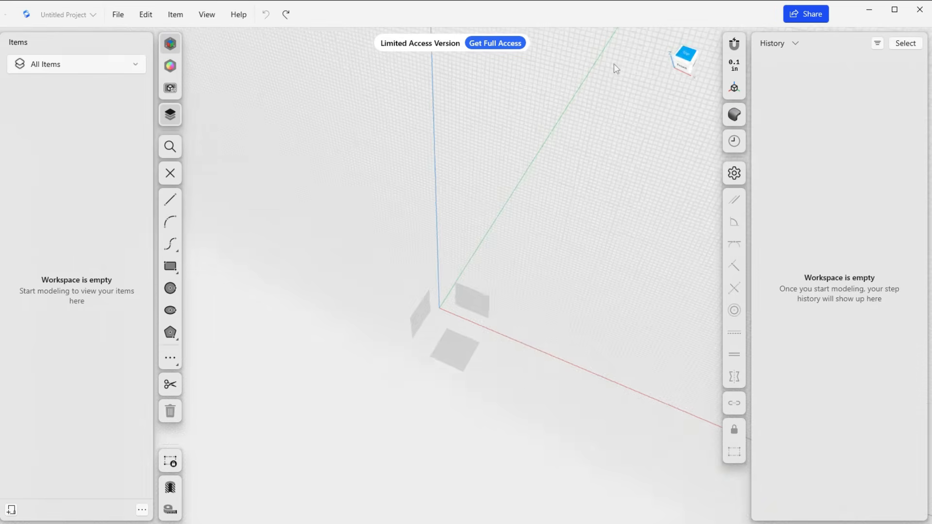
key("l")
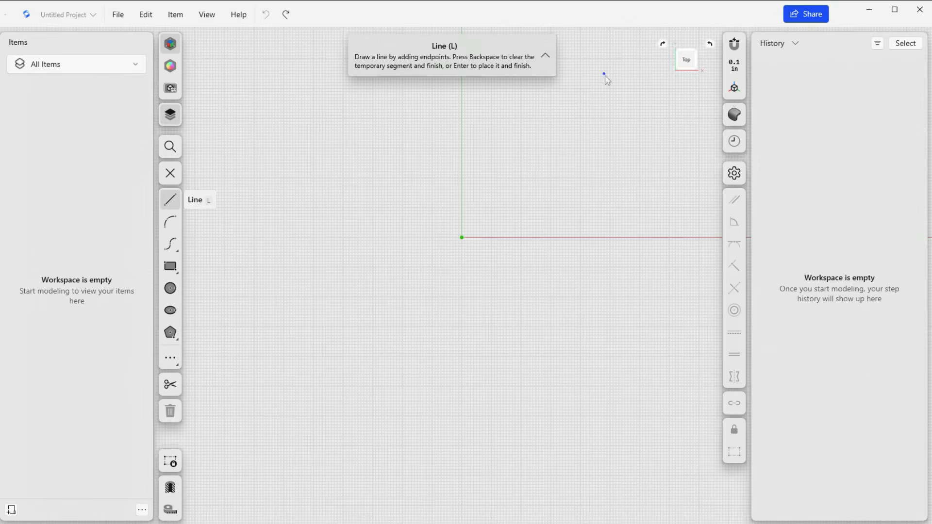
left_click(170, 179)
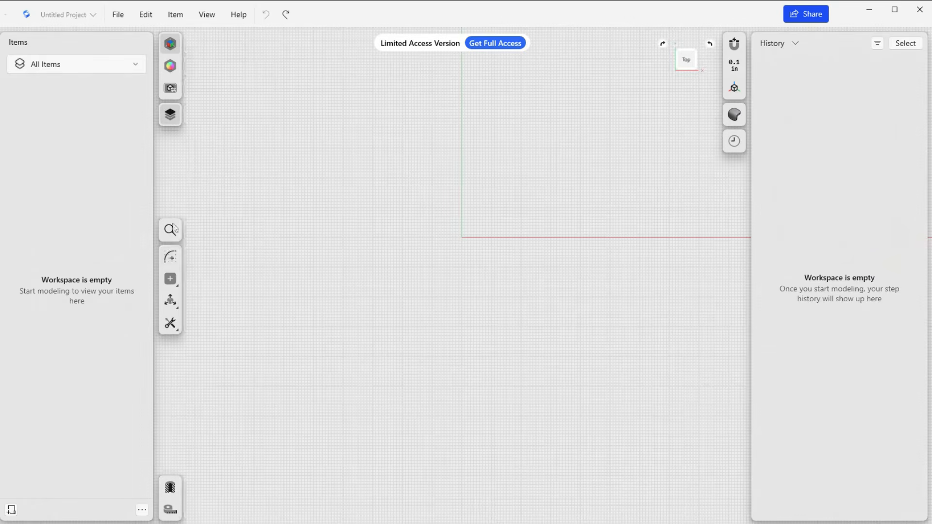
left_click(172, 260)
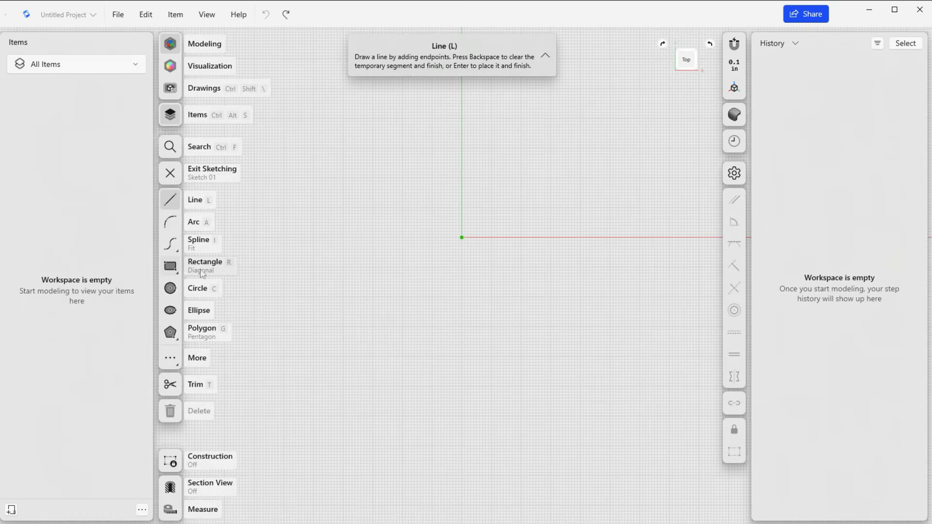
left_click(178, 272)
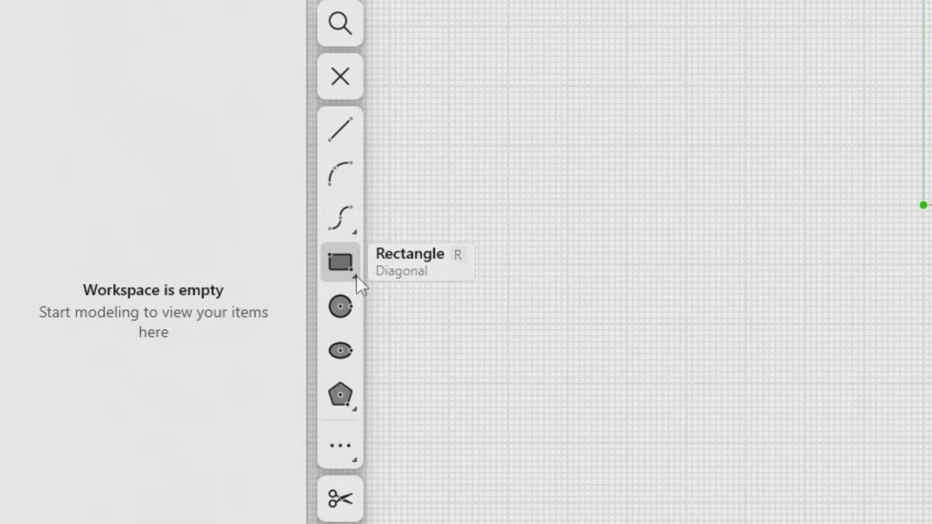
left_click(356, 275)
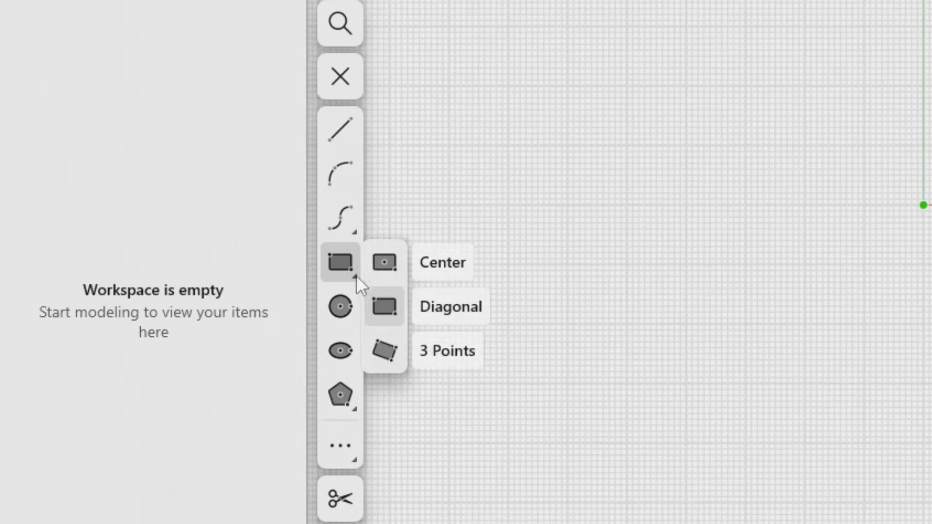
left_click(386, 269)
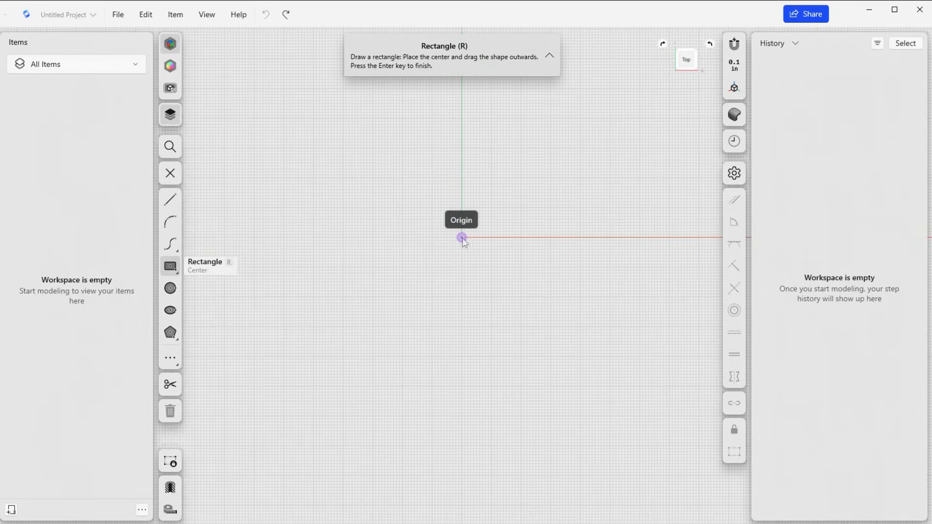
Review the snapping options and the units and grid settings.
left_click(735, 45)
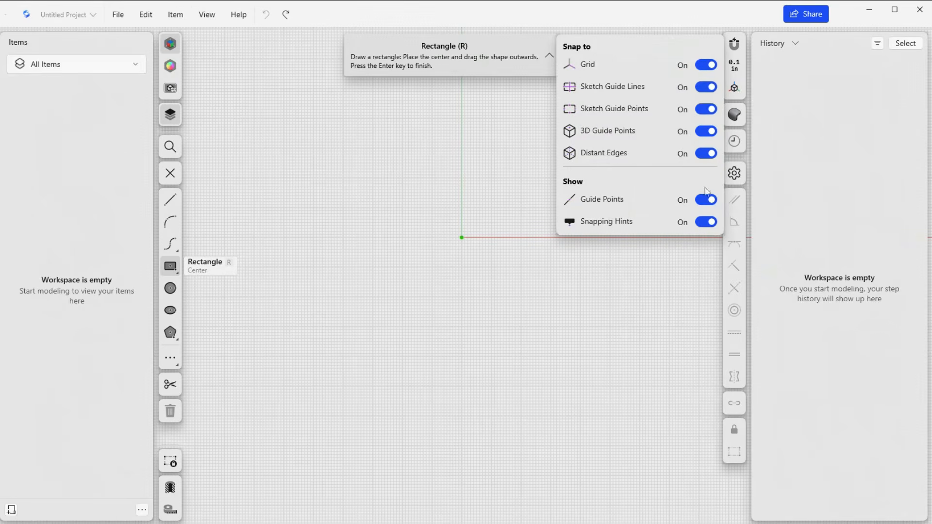
left_click(735, 45)
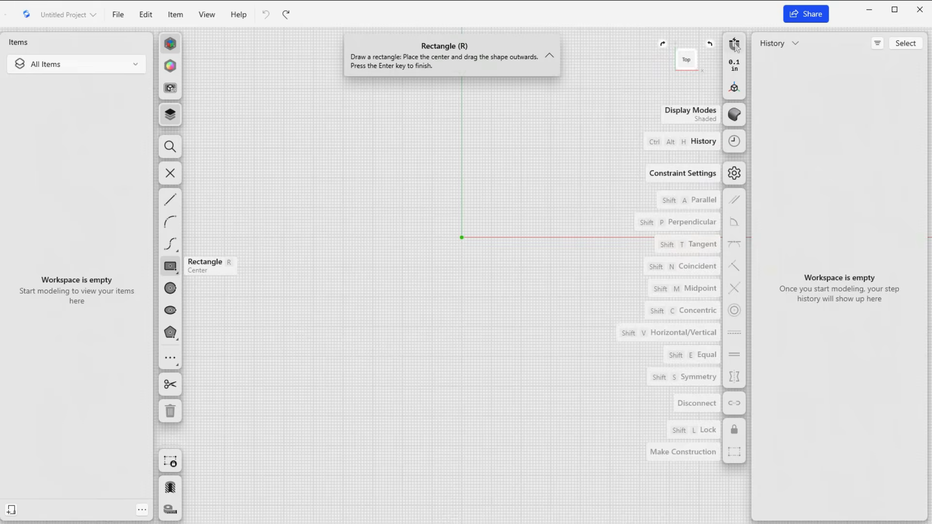
left_click(735, 65)
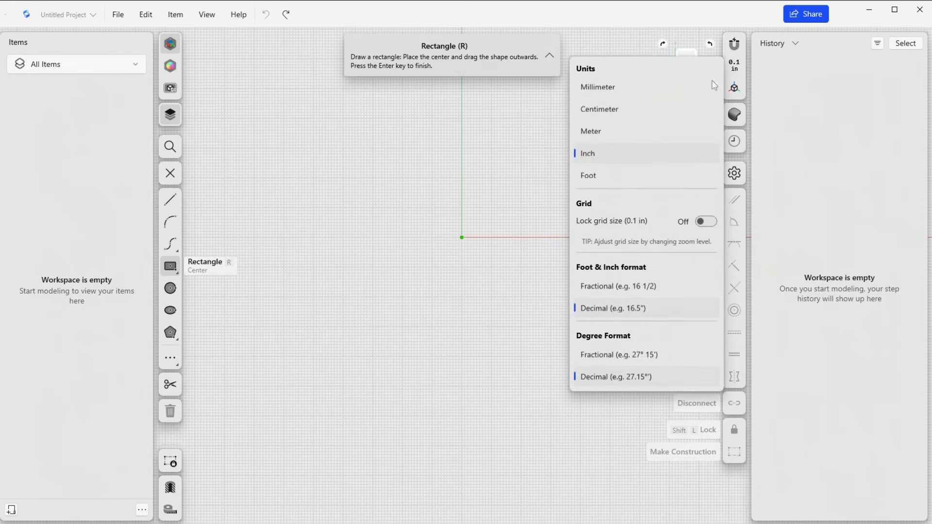
left_click(734, 66)
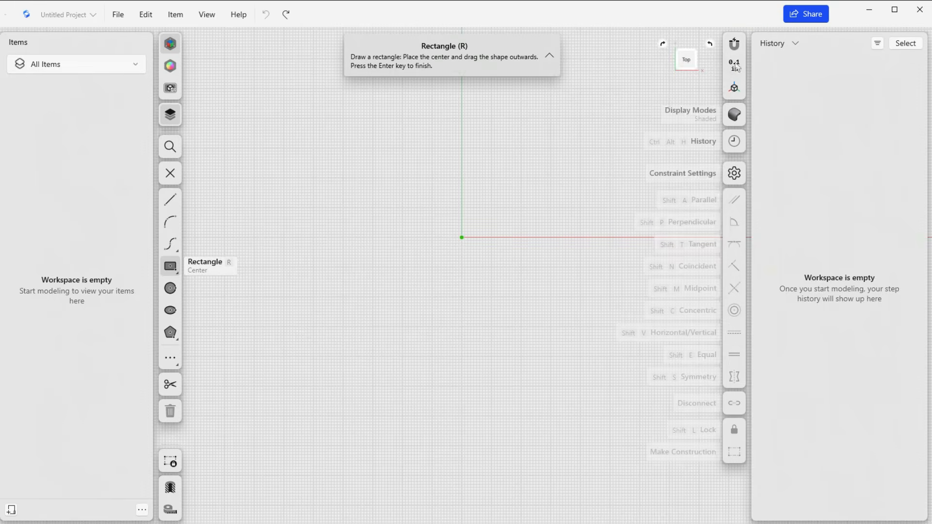
Draw a center rectangle 8 in wide and 4 in high, centred on the origin.
left_click(462, 239)
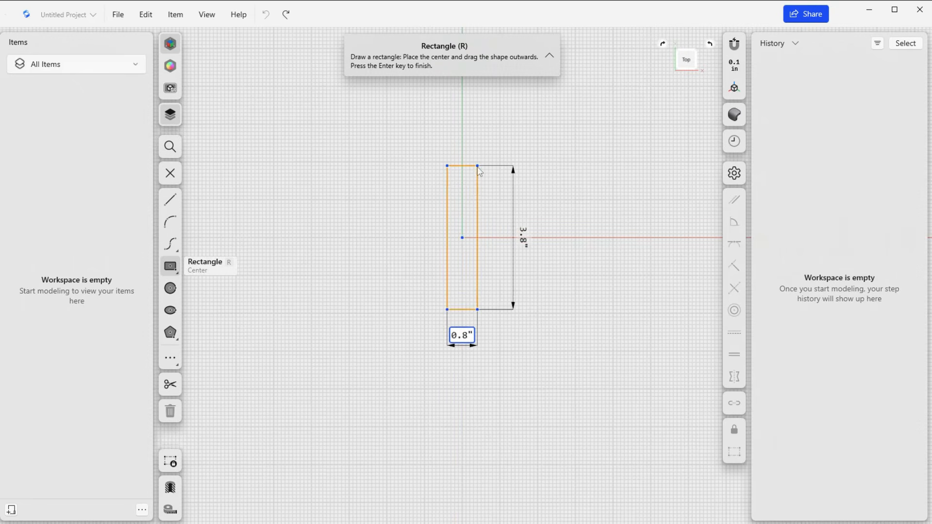
scroll(480, 170, "up", 1)
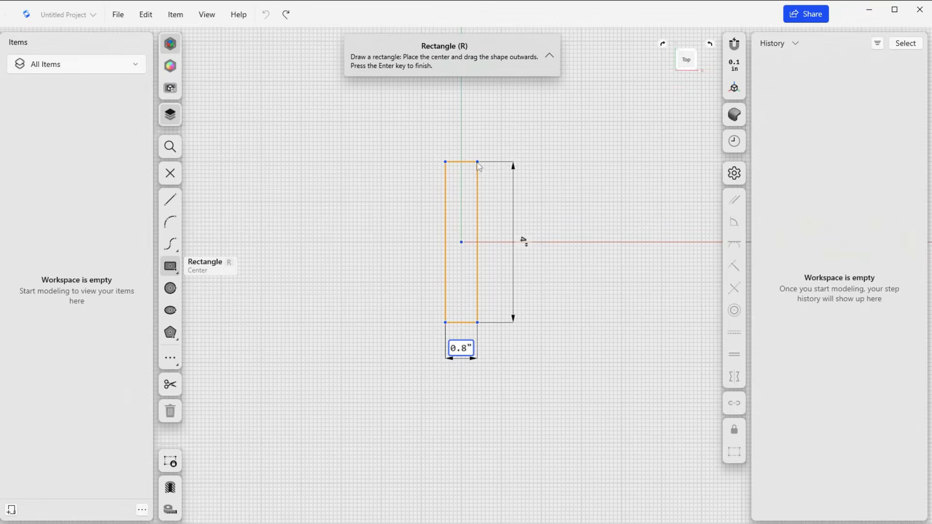
scroll(477, 162, "down", 3)
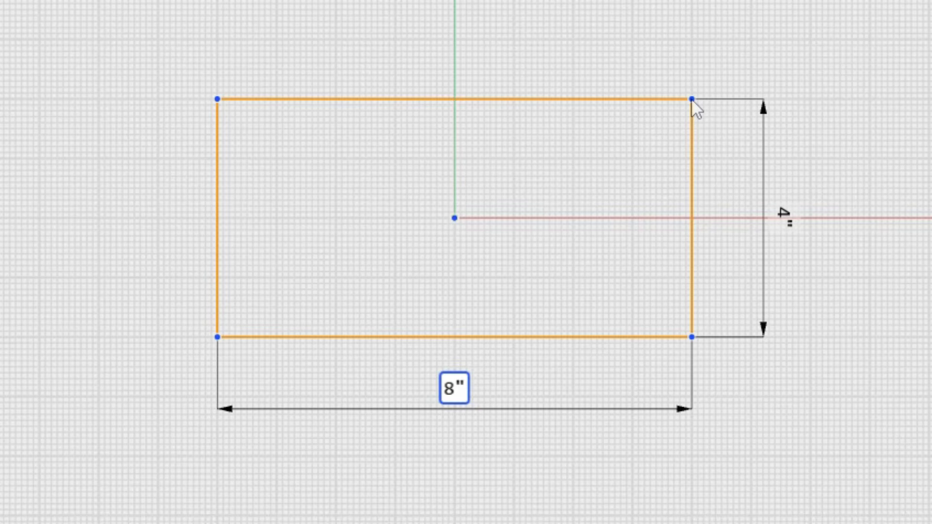
scroll(585, 167, "down", 3)
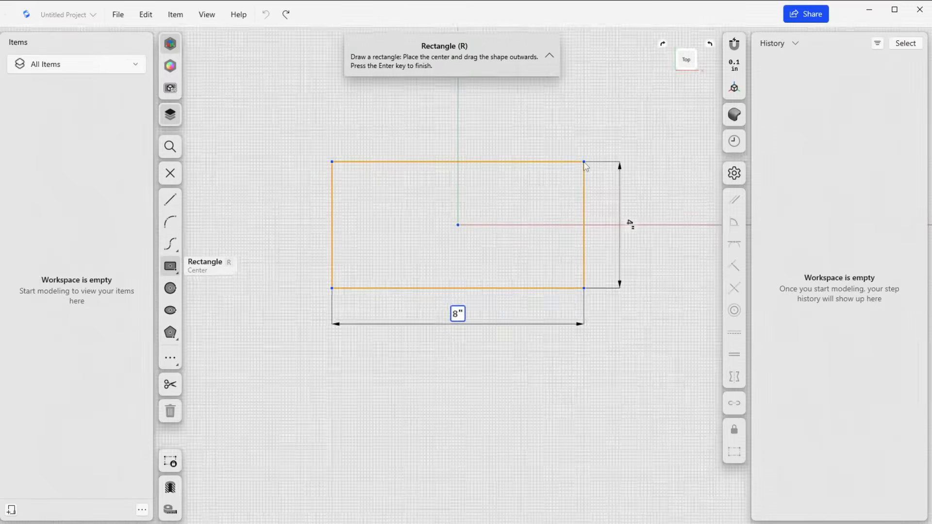
scroll(586, 166, "up", 1)
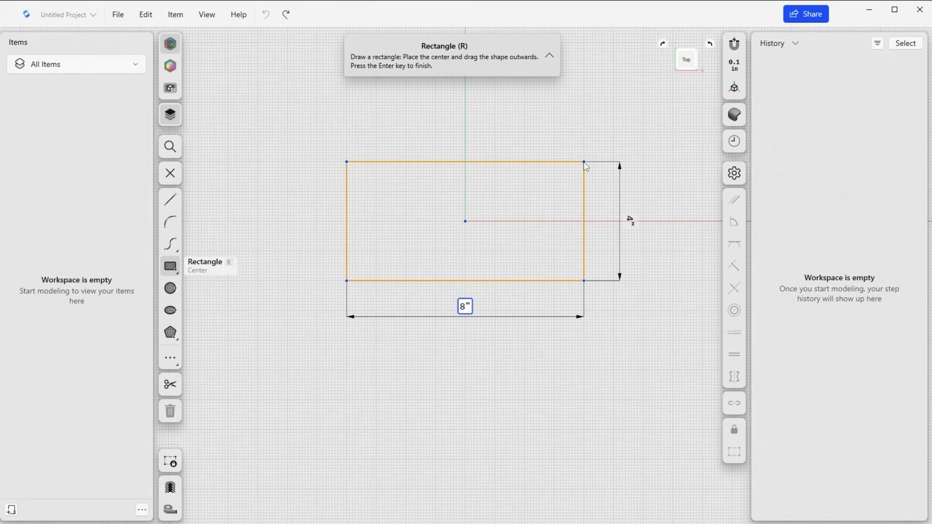
key("Return")
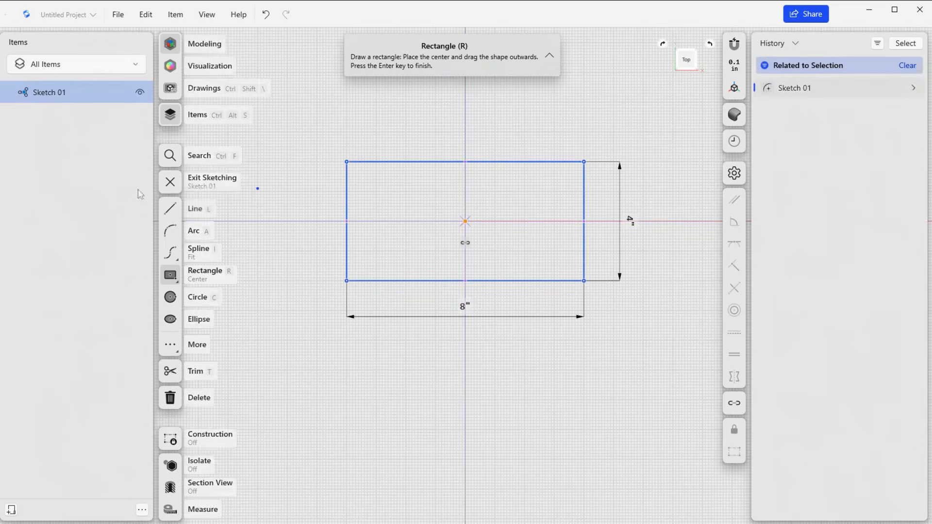
Extrude the rectangle upward 2 in to form a solid block.
mouse_move(400, 205)
right_mouse_down()
mouse_move(395, 175)
mouse_move(421, 142)
right_mouse_up()
left_click(421, 212)
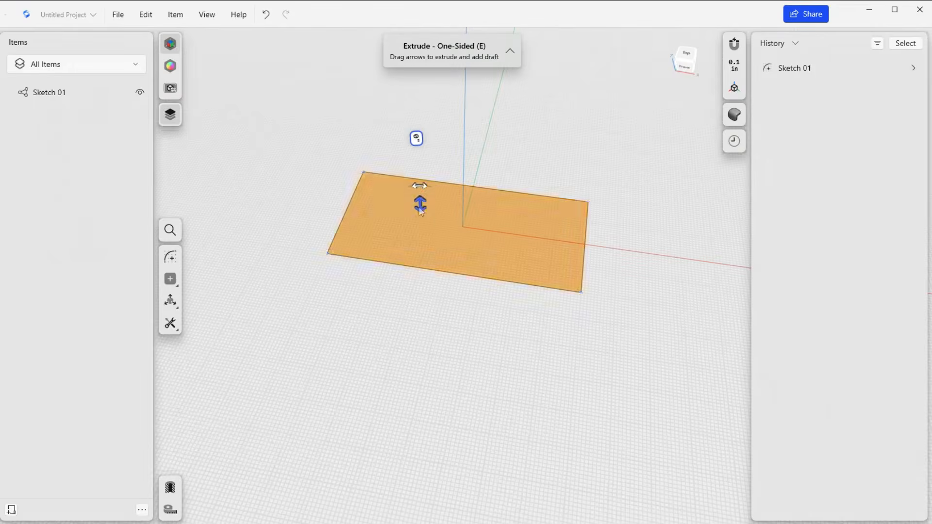
left_click_drag(419, 201, 421, 169)
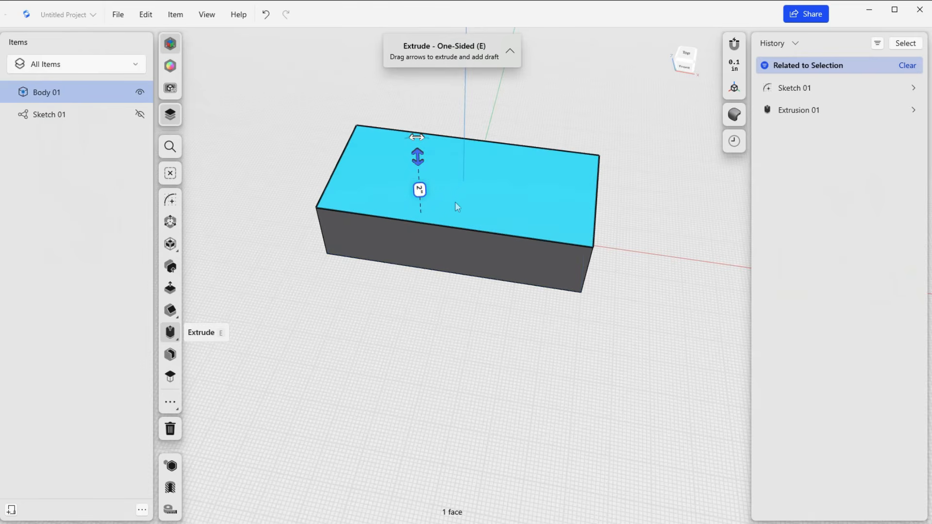
right_click_drag(484, 229, 441, 243)
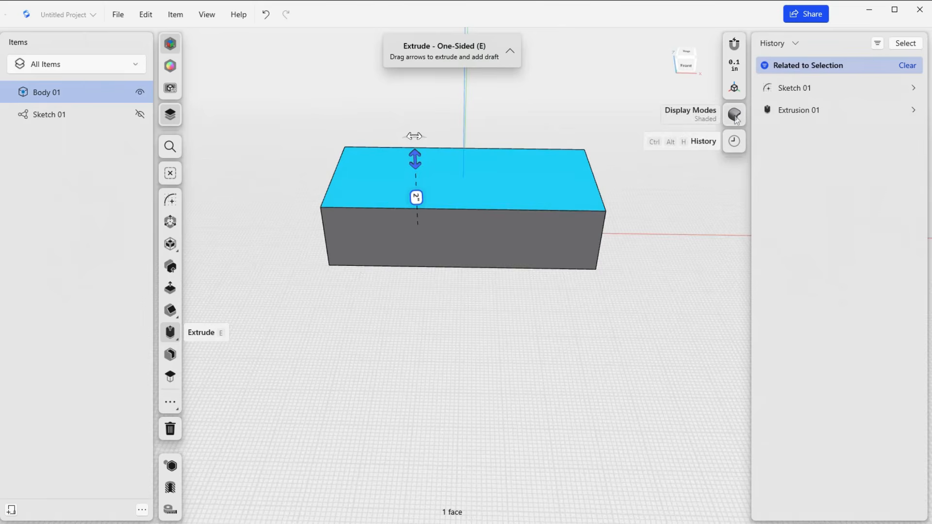
mouse_move(503, 329)
right_mouse_down()
mouse_move(487, 326)
mouse_move(491, 339)
right_mouse_up()
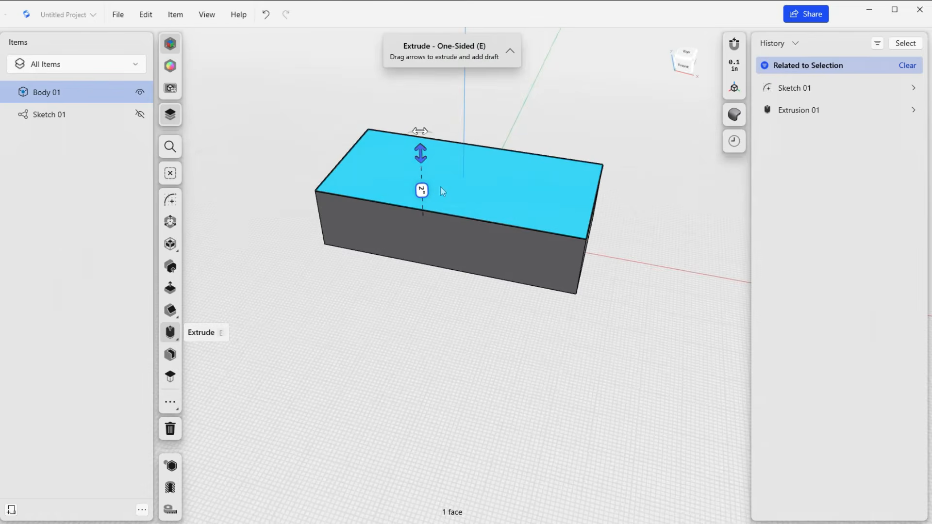
left_click(338, 298)
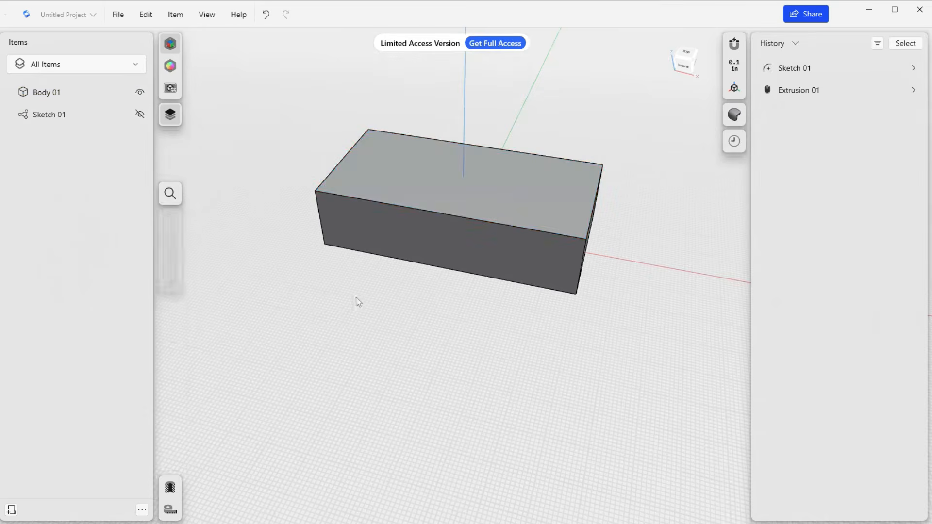
right_click_drag(499, 334, 502, 350)
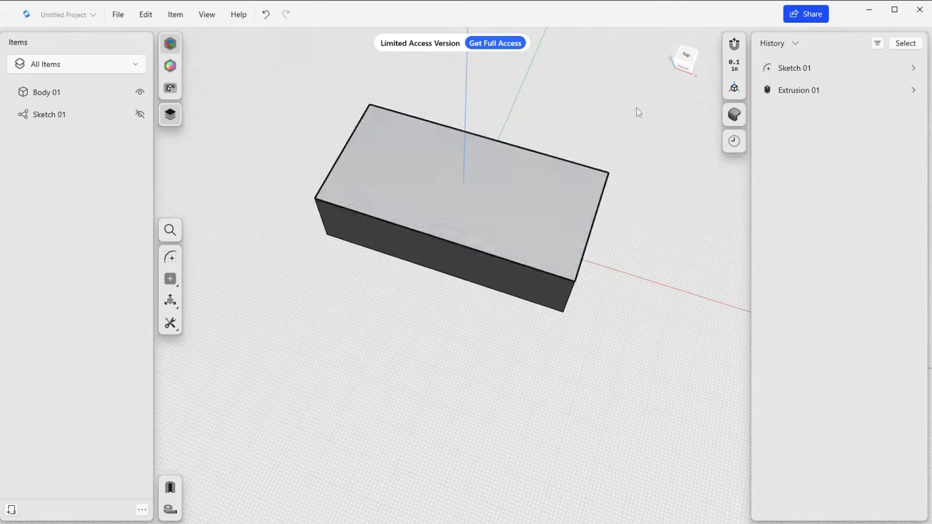
left_click(685, 56)
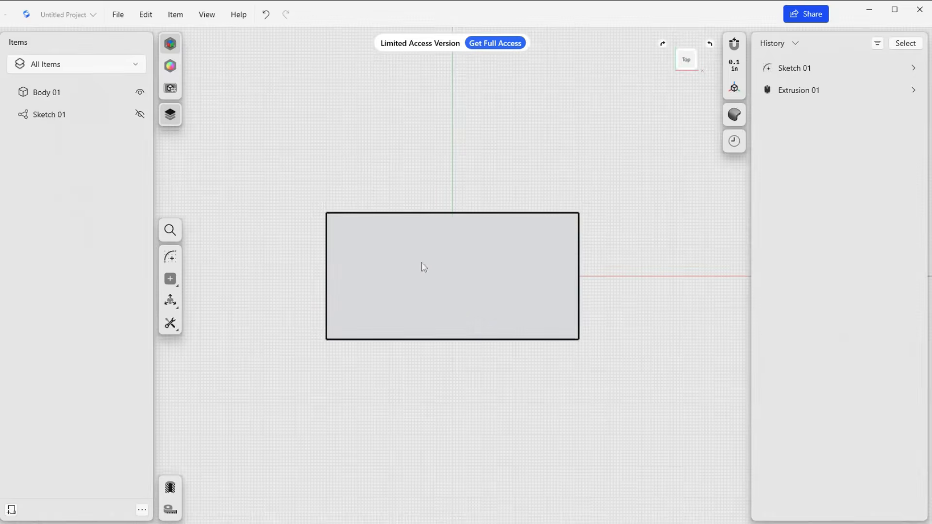
scroll(502, 268, "down", 3)
right_click_drag(534, 387, 521, 301)
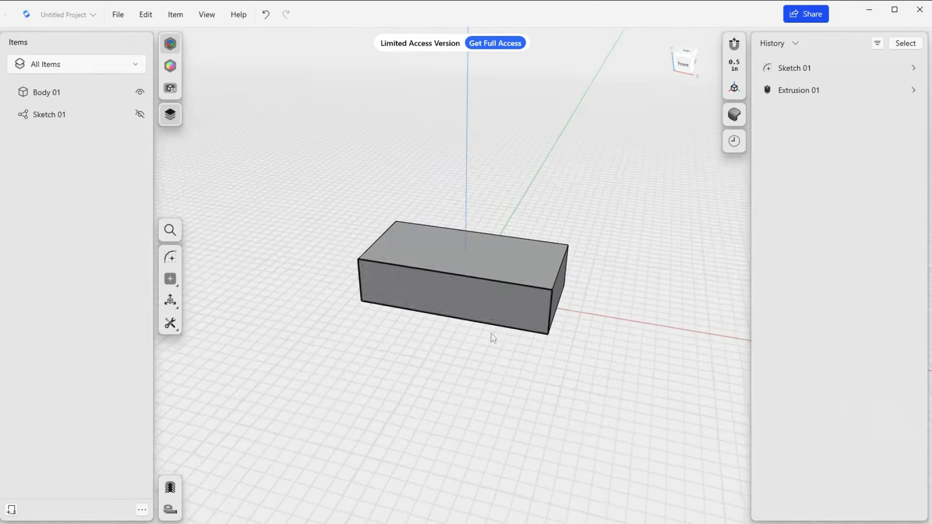
scroll(488, 334, "up", 5)
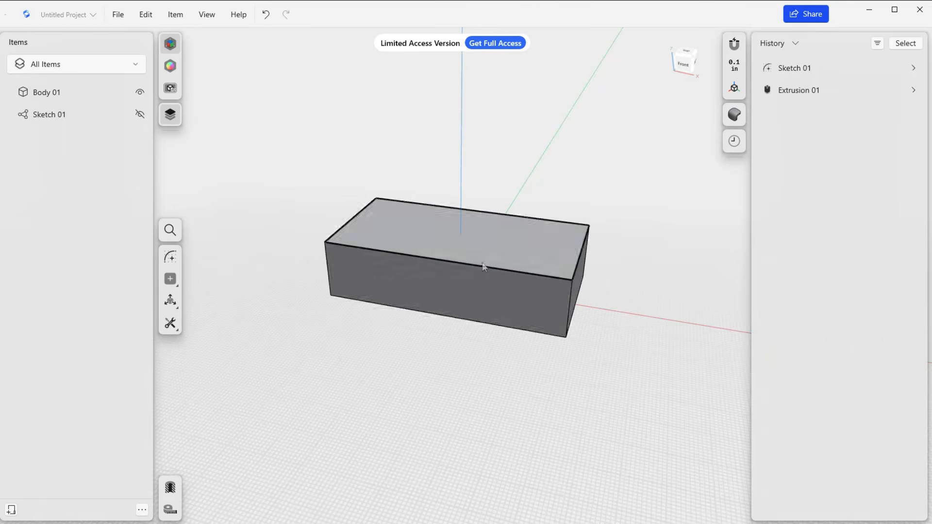
right_click_drag(478, 243, 580, 356)
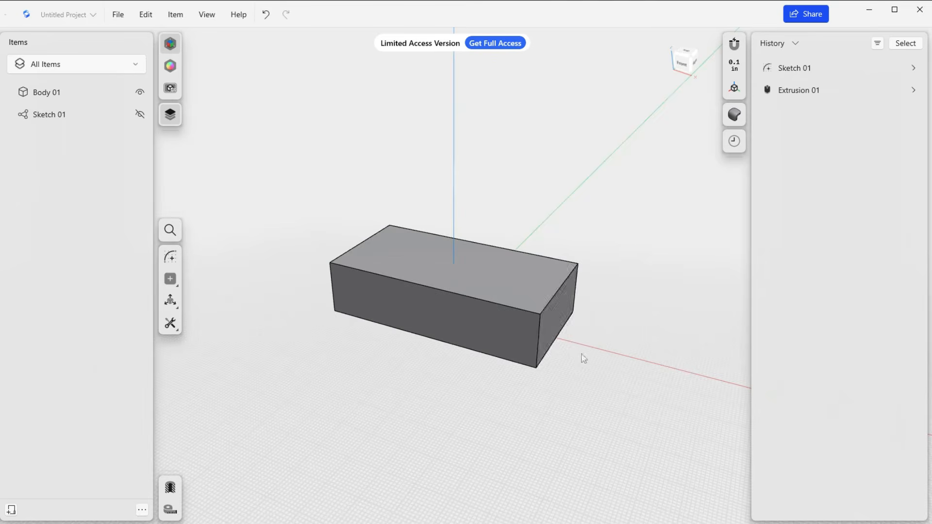
Sketch a 0.4 in square on the block's right end face with the center Rectangle tool, centred on the face, and finish the sketch.
left_click(555, 314)
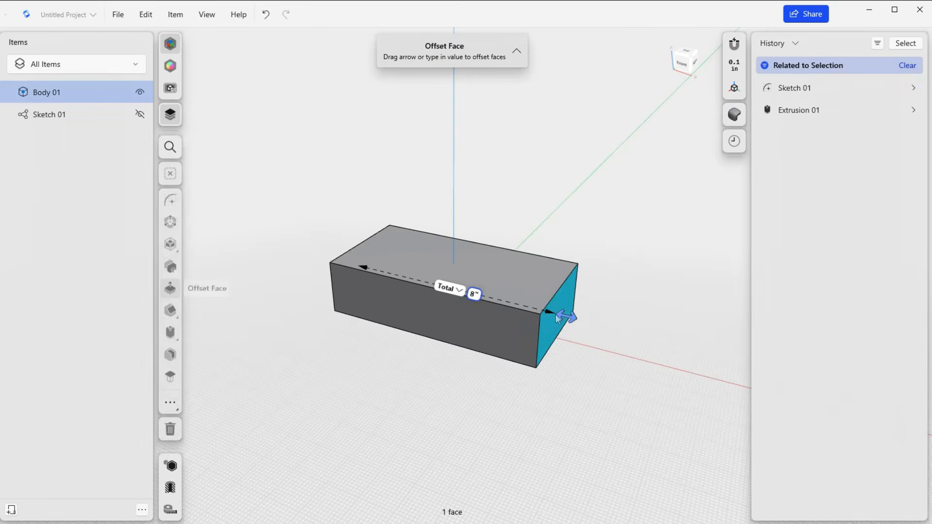
key("l")
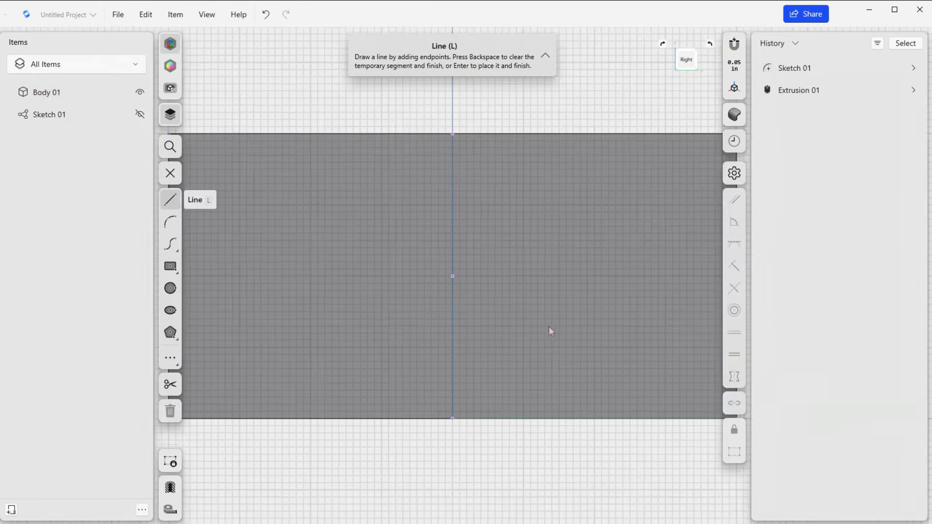
scroll(446, 297, "down", 3)
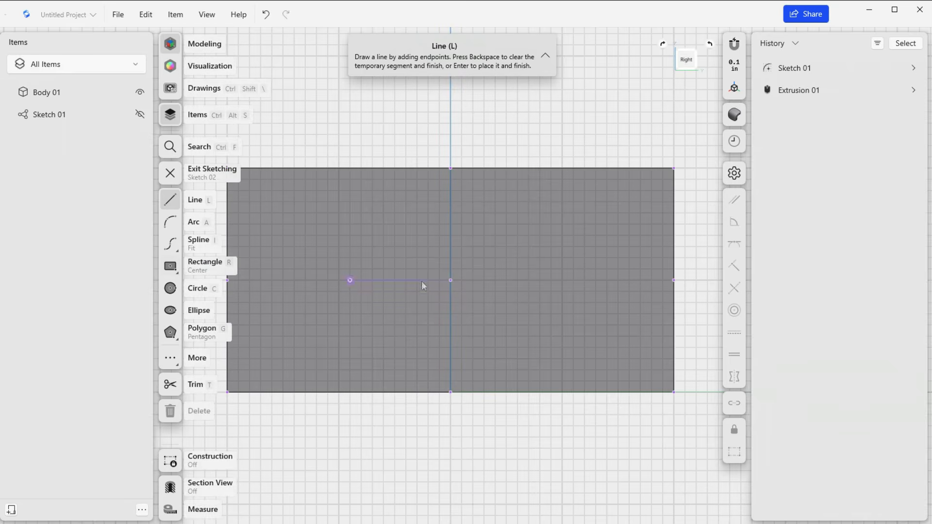
left_click(171, 266)
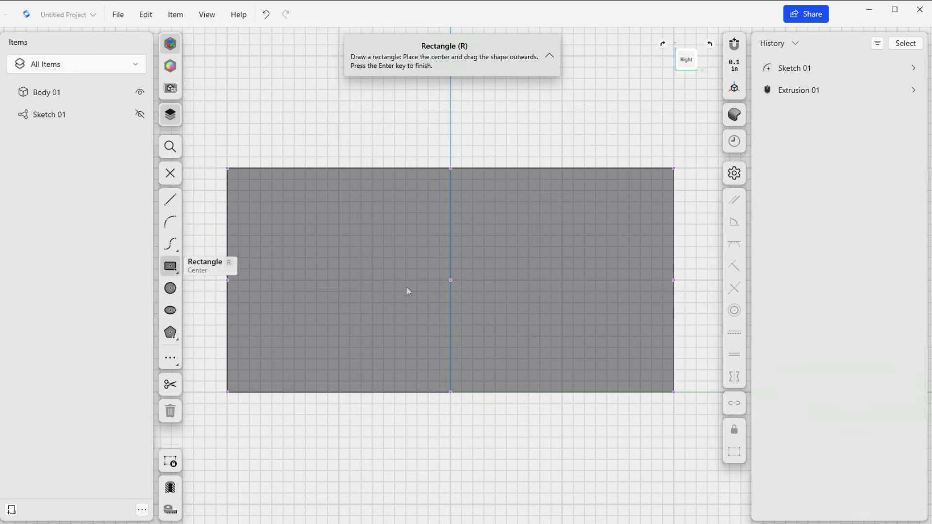
left_click(448, 278)
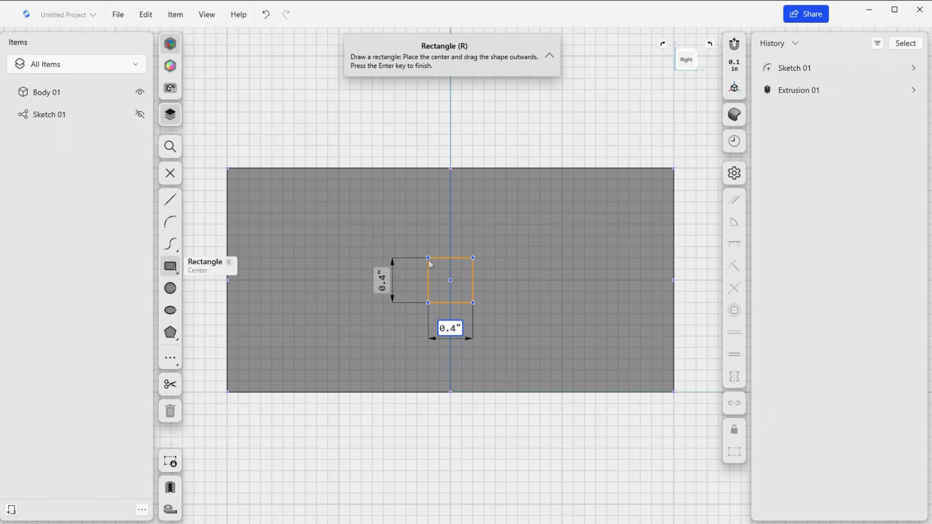
left_click(429, 263)
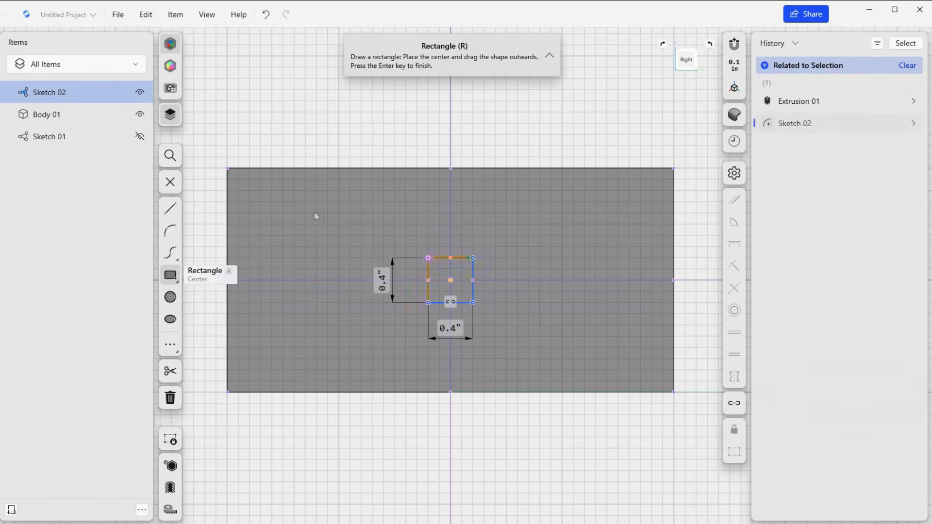
left_click(172, 185)
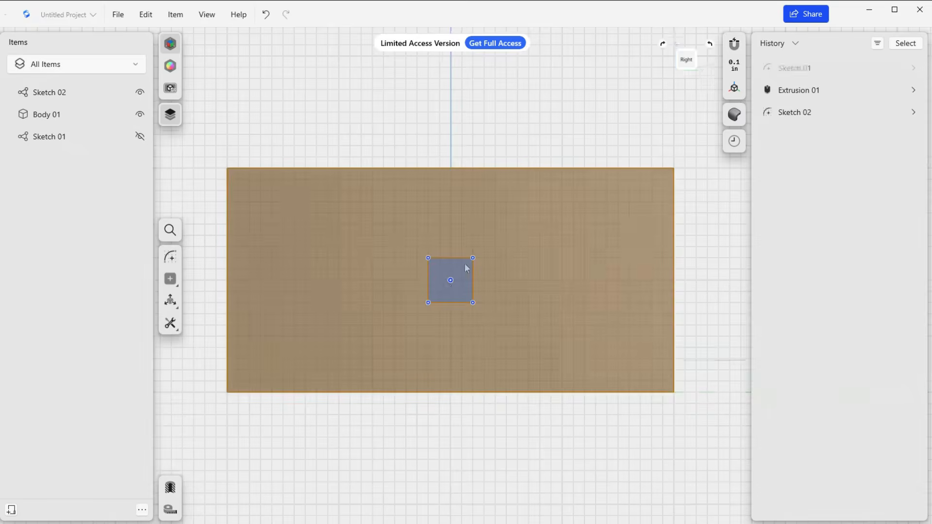
Extrude the small square on the right end face outward about 0.3 in.
left_click(441, 268)
key("e")
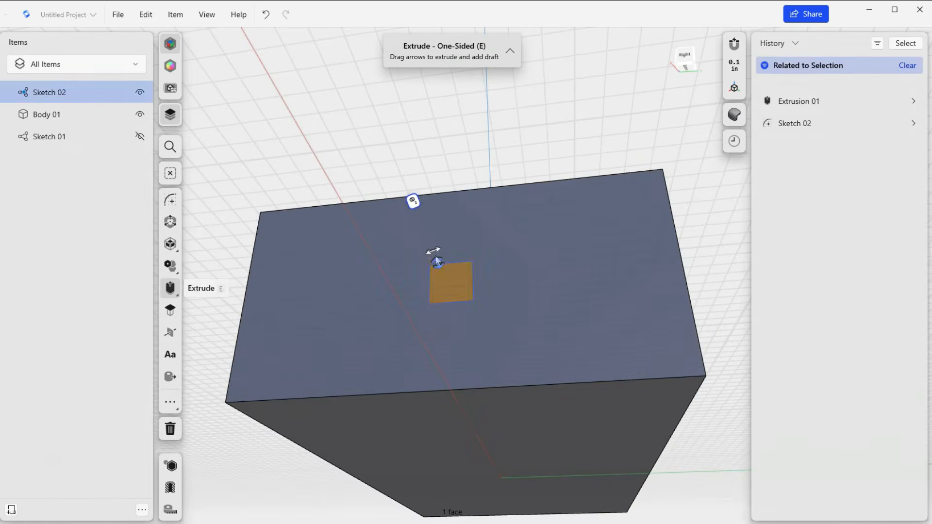
left_click_drag(437, 261, 435, 257)
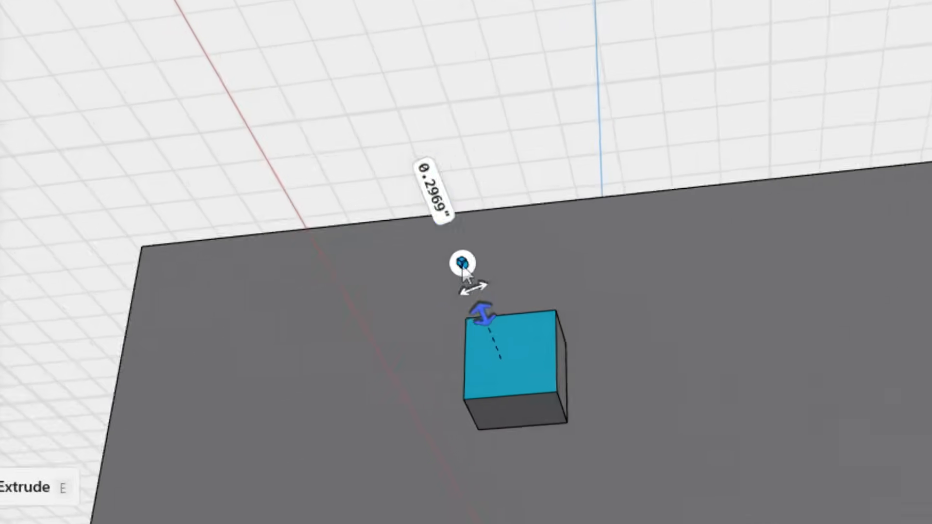
Review the boolean options of the small boss's extrusion, keep Union, and finish the extrusion.
left_click(436, 237)
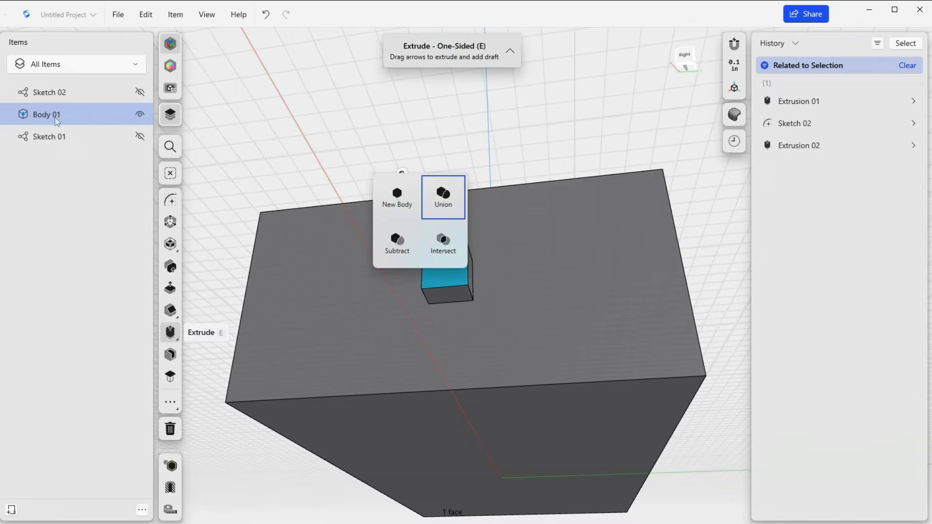
left_click(343, 281)
right_click_drag(386, 286, 514, 285)
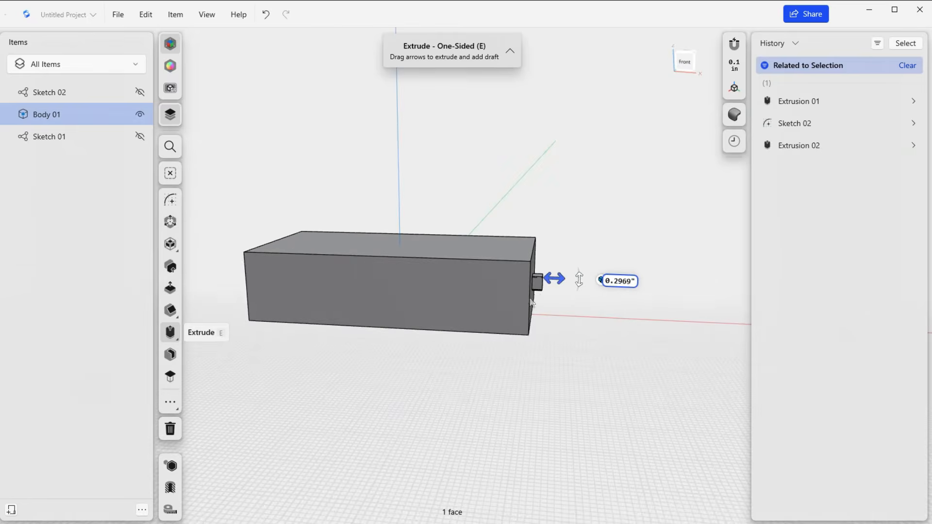
right_click_drag(539, 297, 496, 289)
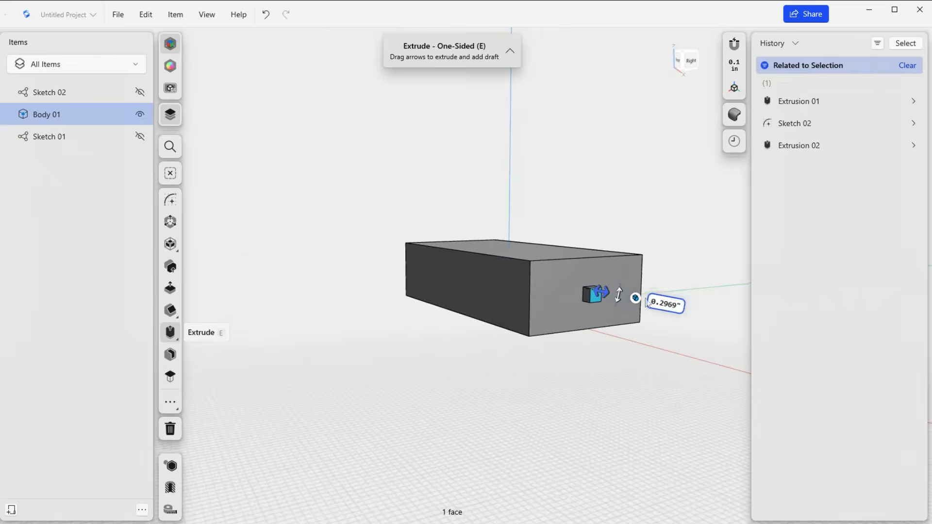
left_click(631, 298)
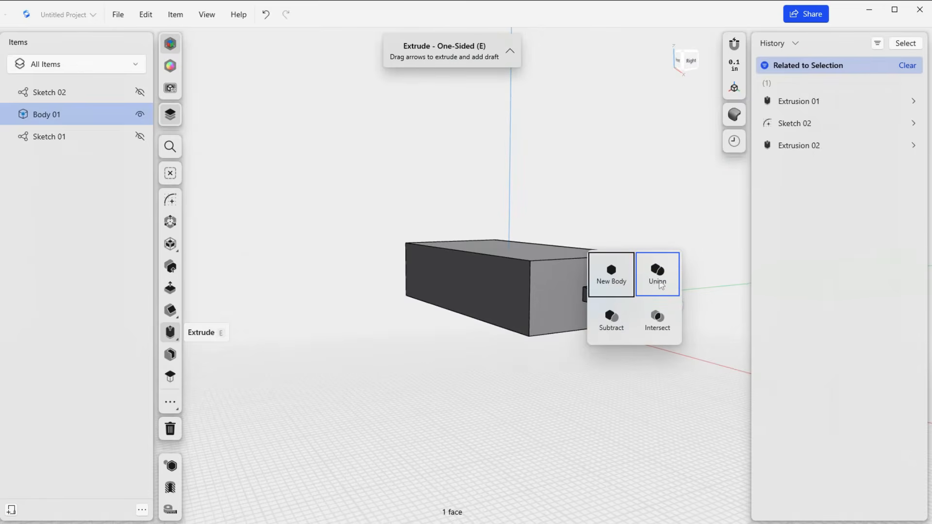
left_click(537, 371)
left_click(536, 370)
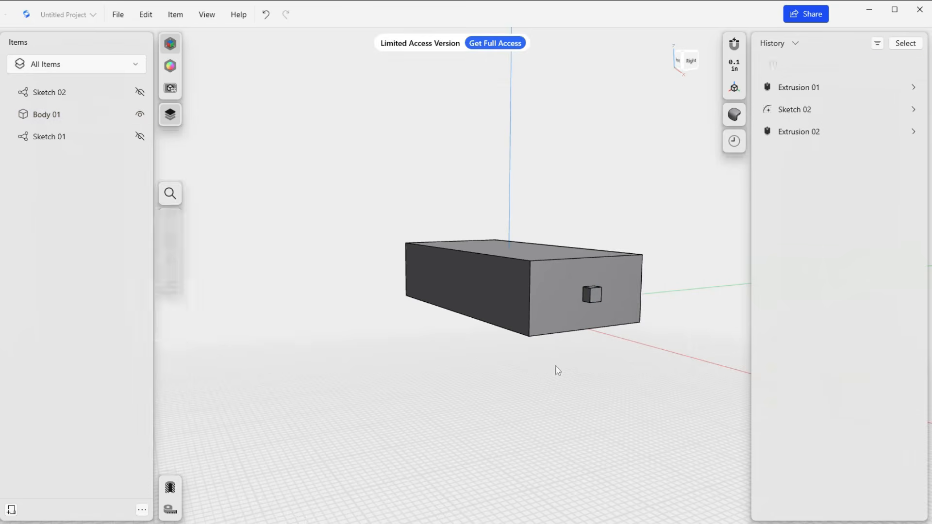
Hide and show Body 01 and select the small boss's end face to check whether the boss belongs to the block.
left_click(139, 116)
left_click(140, 116)
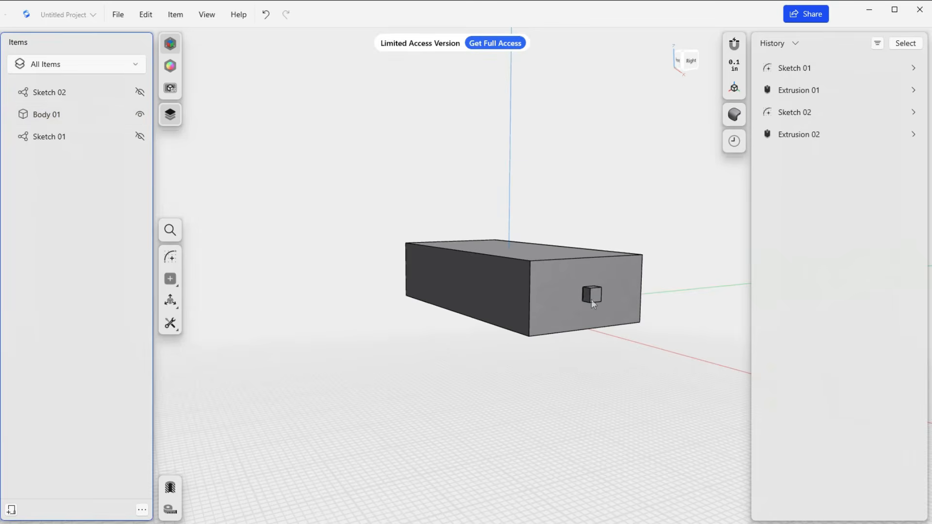
left_click(140, 115)
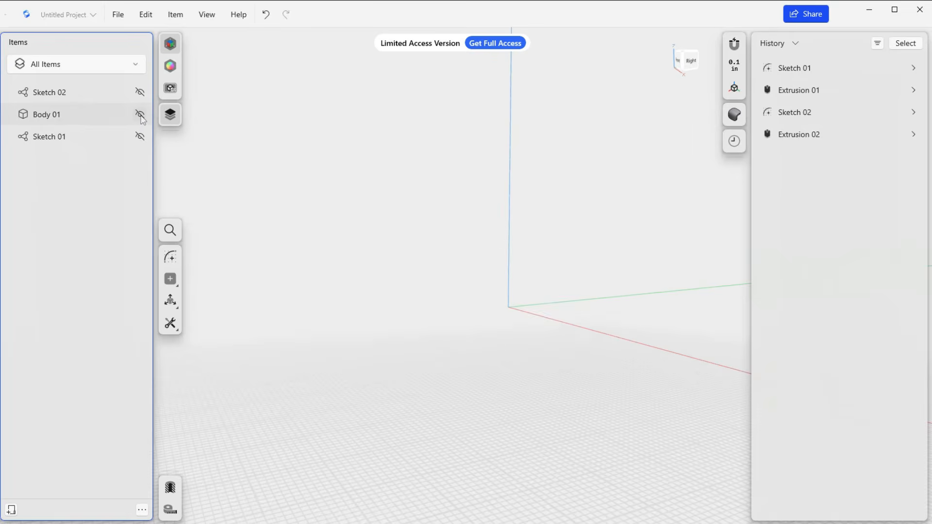
left_click(139, 116)
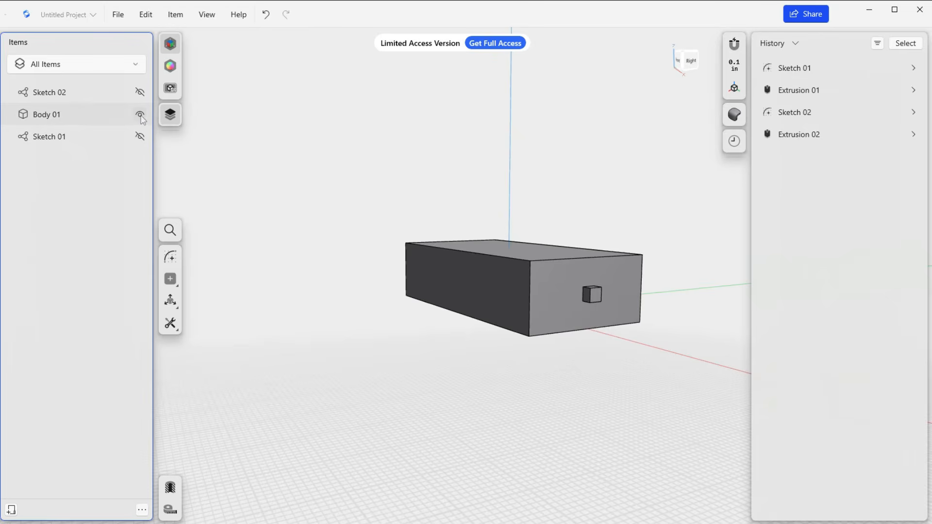
left_click(592, 295)
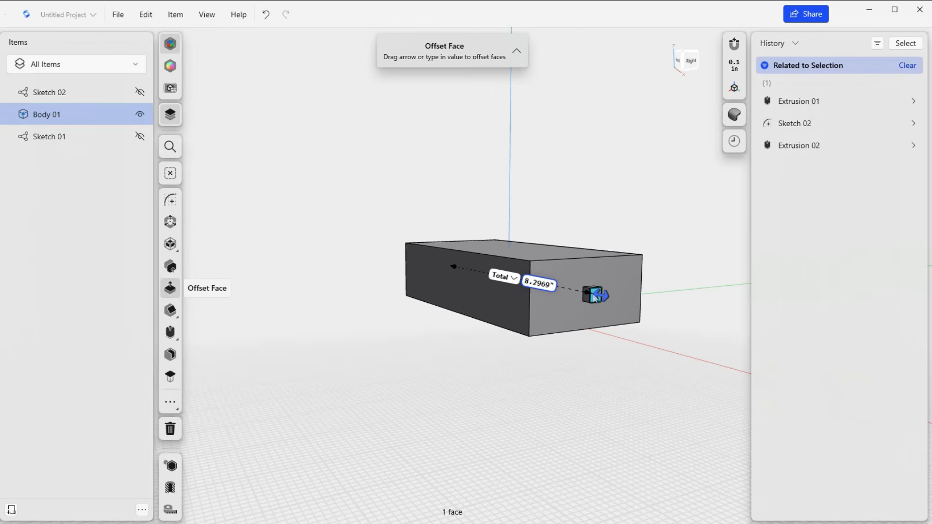
mouse_move(556, 363)
right_mouse_down()
mouse_move(569, 372)
mouse_move(563, 379)
right_mouse_up()
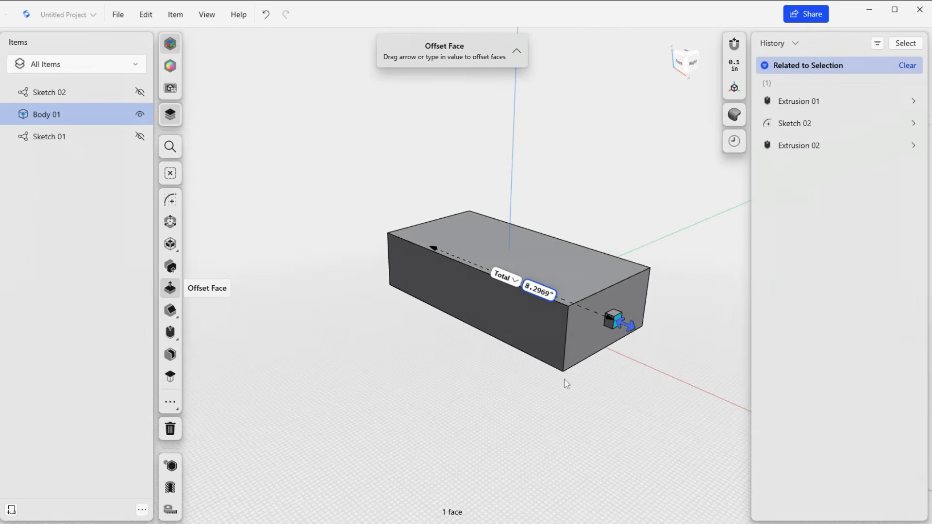
left_click(139, 114)
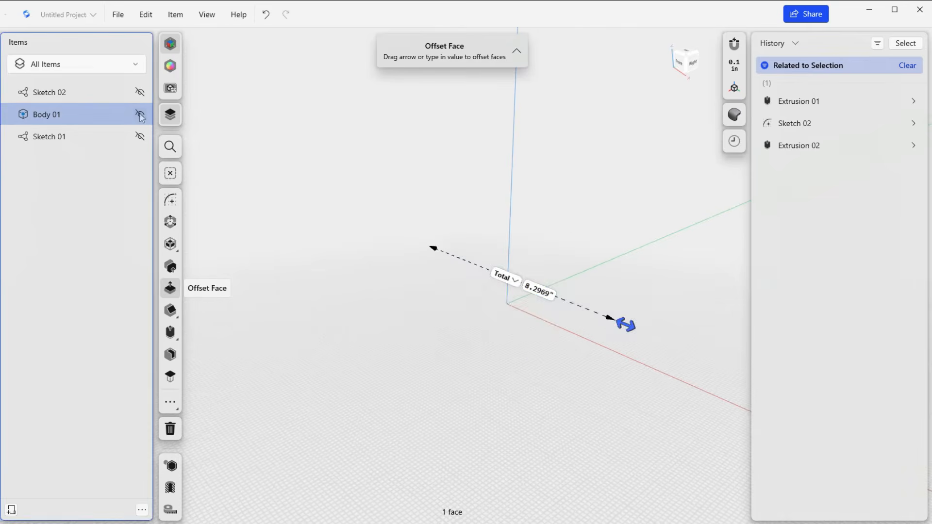
left_click(140, 115)
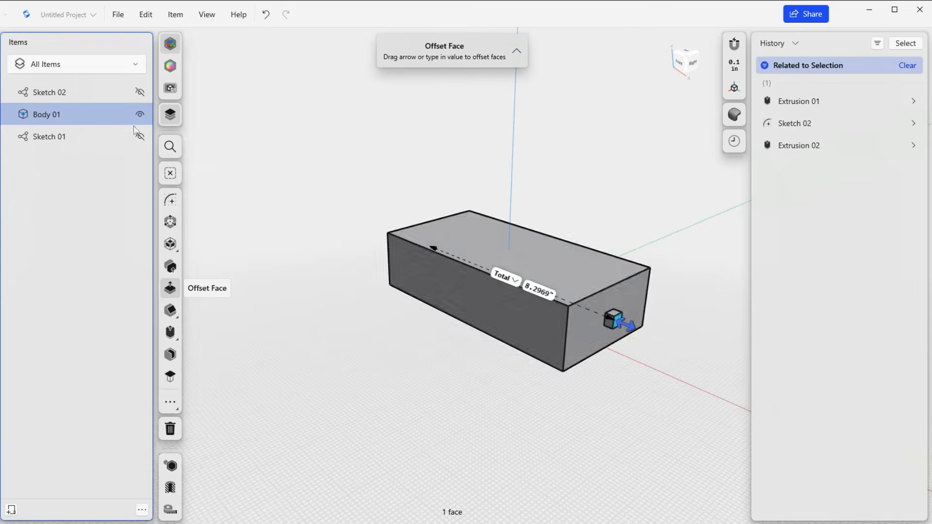
right_click_drag(606, 354, 556, 326)
mouse_move(507, 368)
right_mouse_down()
mouse_move(496, 351)
mouse_move(507, 357)
right_mouse_up()
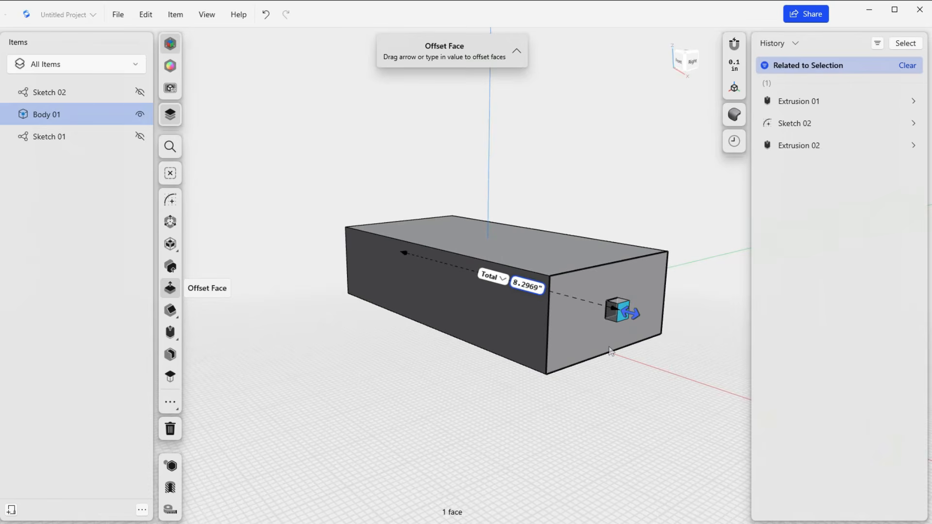
Undo the visibility changes, the boss extrusion and the square sketch on the right end face.
key("ctrl+z")
key("ctrl+z")
key("ctrl+z")
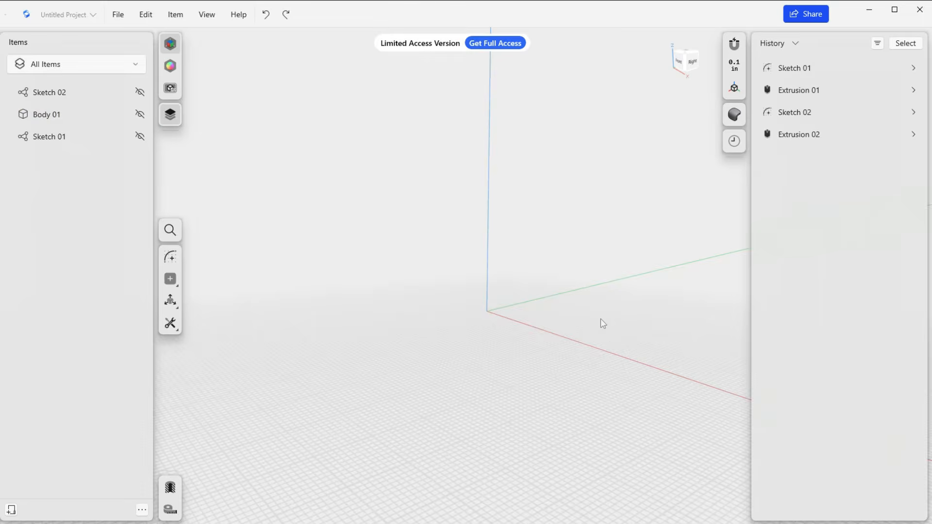
key("ctrl+z")
key("ctrl+z")
key("ctrl+z")
key("ctrl+z")
key("ctrl+z")
key("ctrl+z")
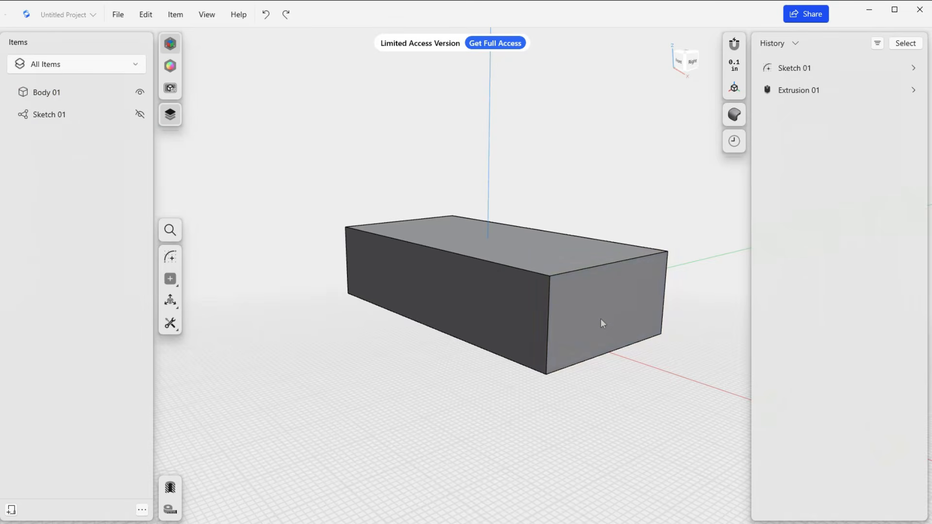
Start a new sketch on the block's right end face, draw a 0.4 in center square at the face's midpoint, and exit the sketch.
left_click(597, 318)
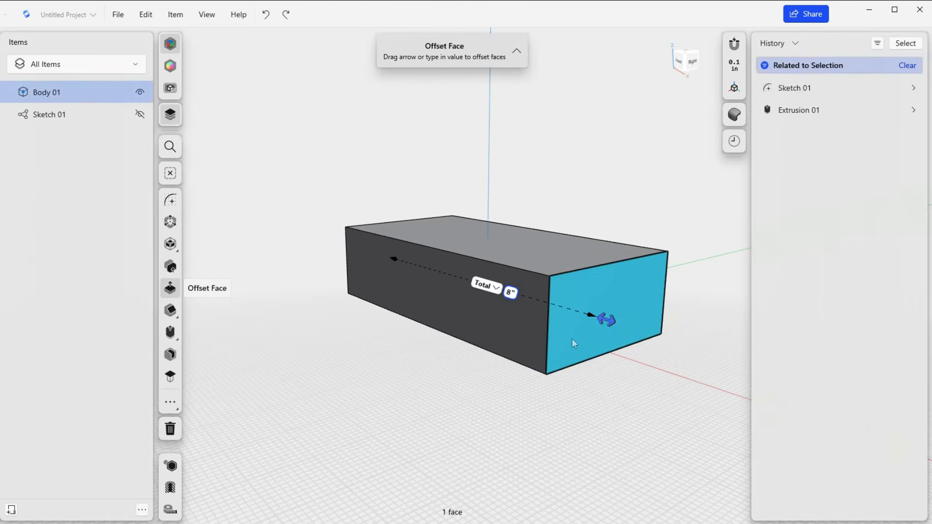
key("l")
scroll(466, 321, "down", 2)
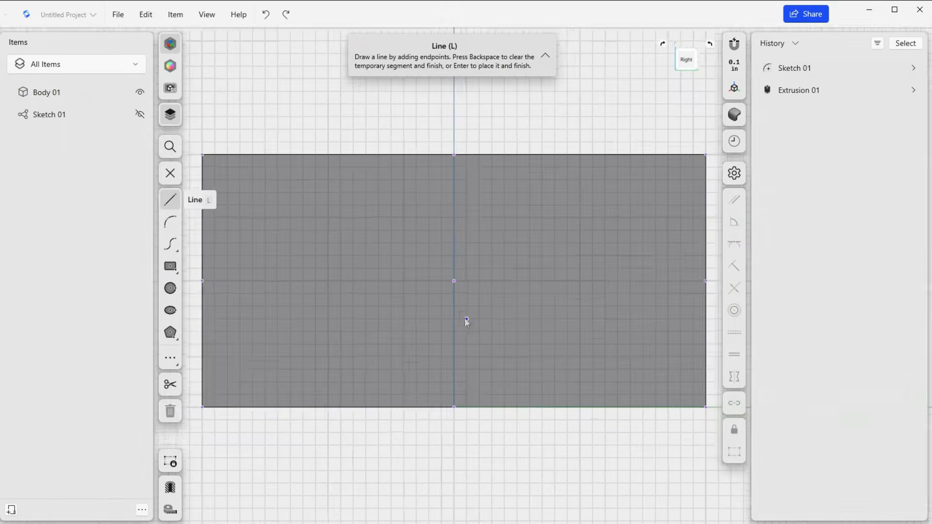
left_click(170, 267)
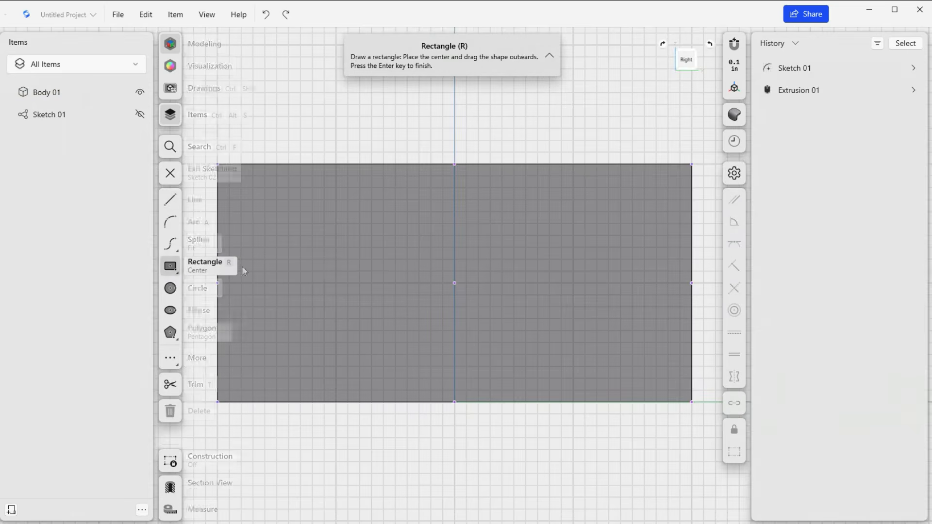
left_click(453, 274)
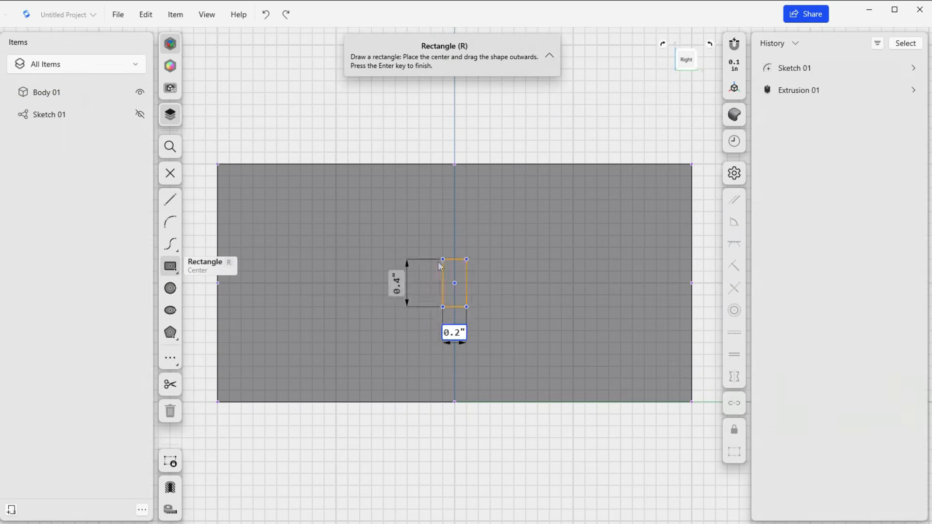
left_click(433, 261)
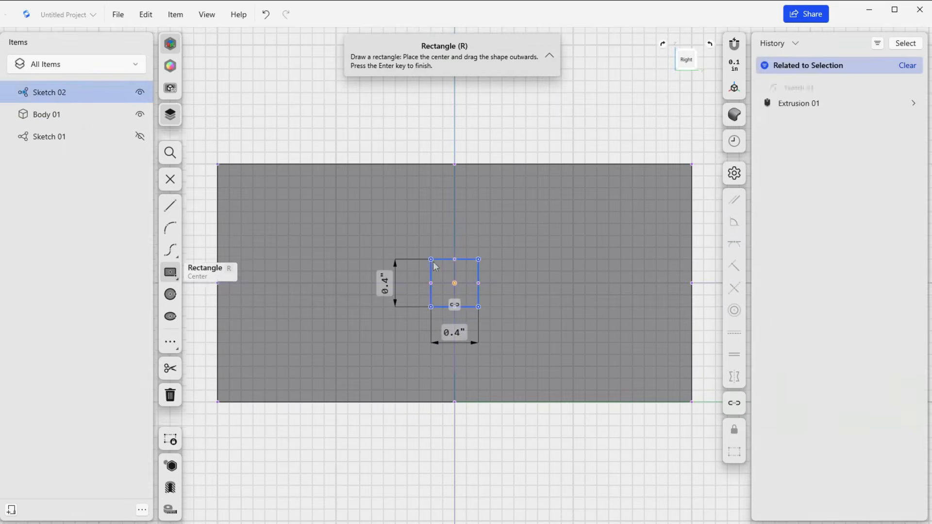
left_click(169, 183)
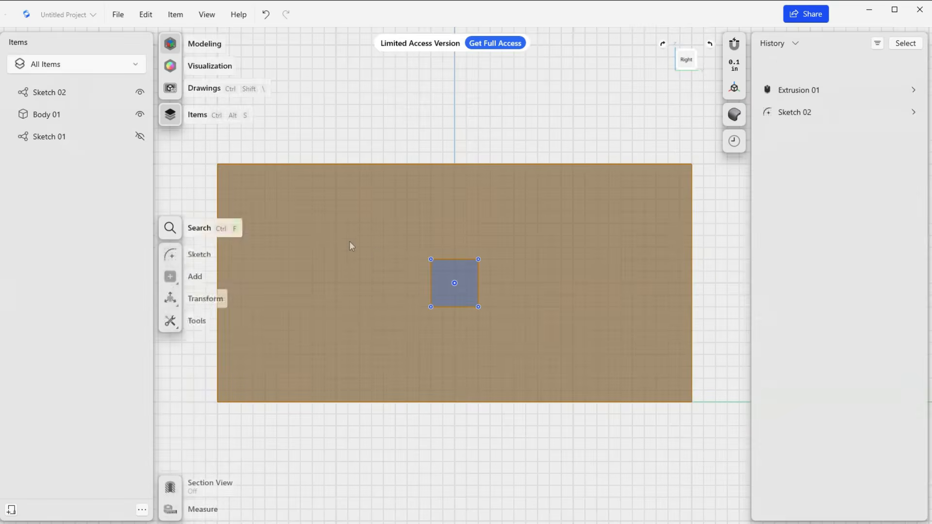
Extrude the small square about 0.28 in outward as a New Body, and toggle the new body's visibility off and on.
mouse_move(368, 243)
right_mouse_down()
mouse_move(357, 230)
mouse_move(385, 241)
right_mouse_up()
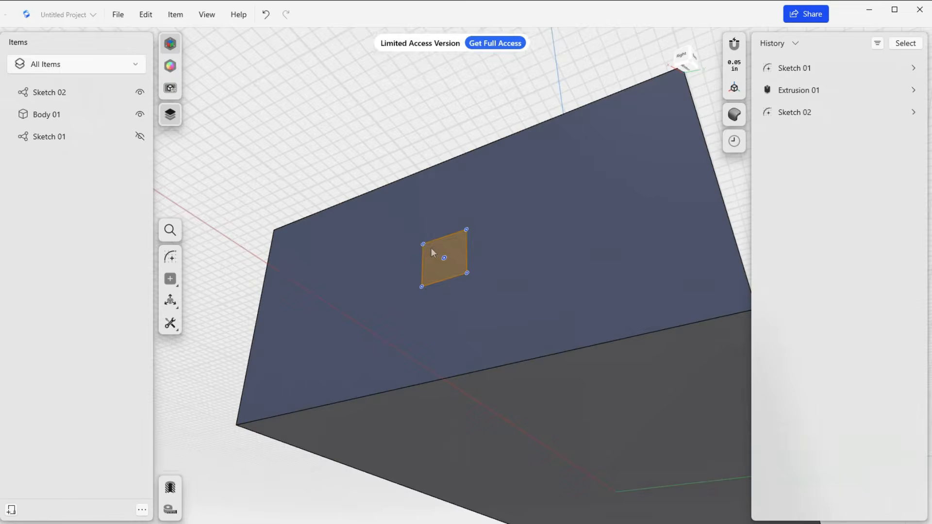
left_click(431, 247)
left_click_drag(423, 239, 432, 242)
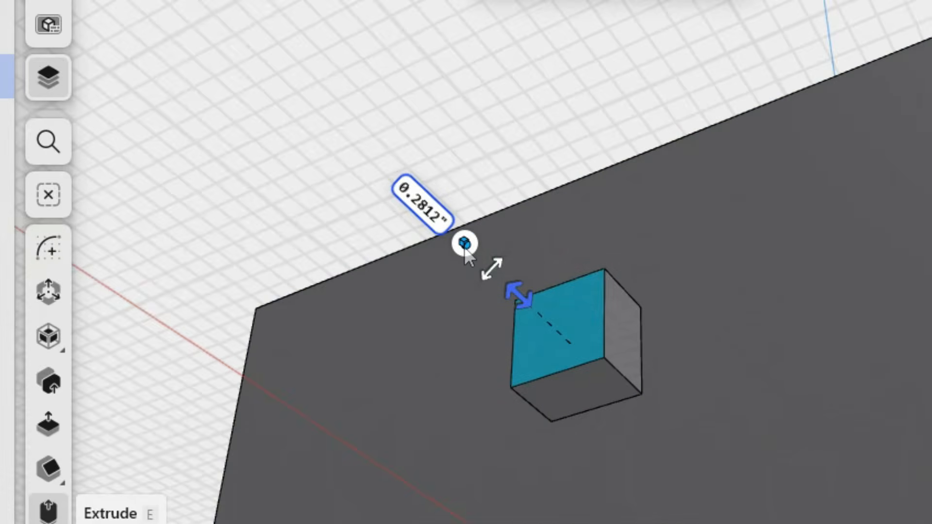
left_click(464, 245)
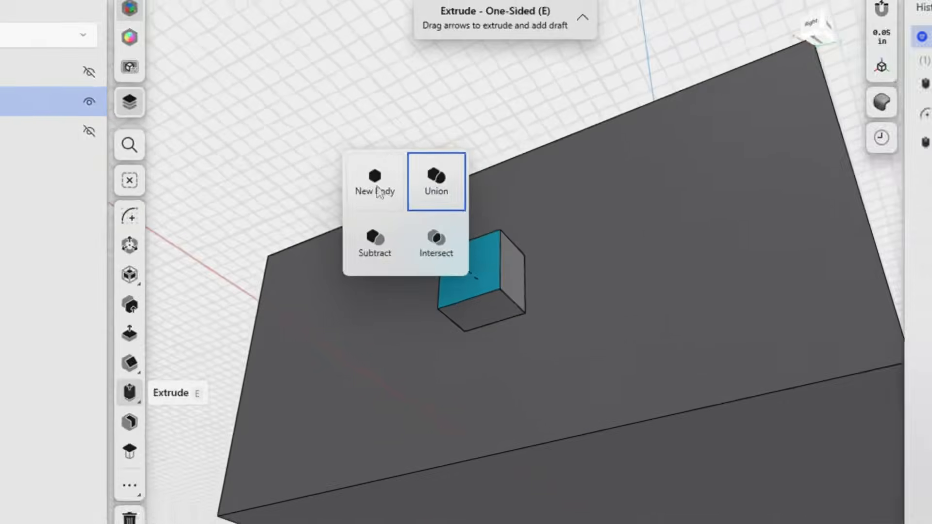
left_click(357, 179)
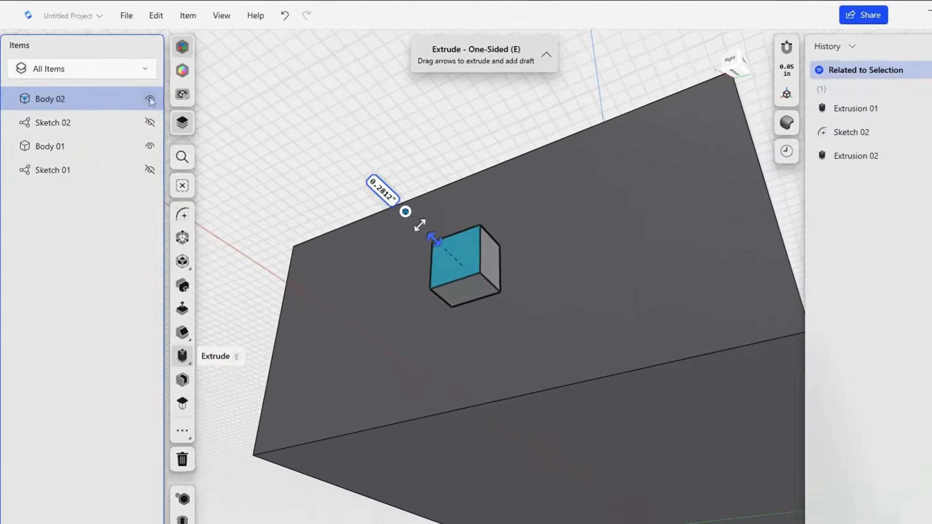
left_click(280, 184)
left_click(140, 92)
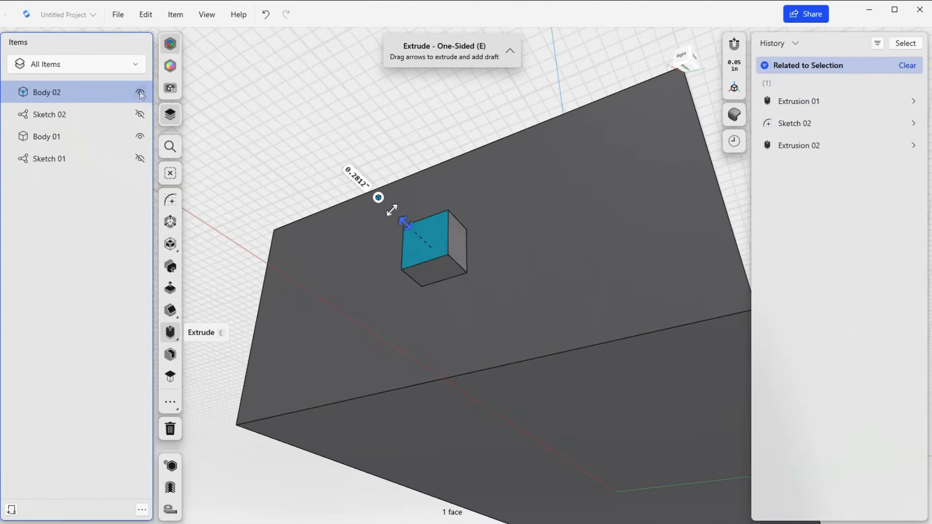
Rename the large block's body as Main Rectangle.
left_click(51, 94)
right_click(51, 93)
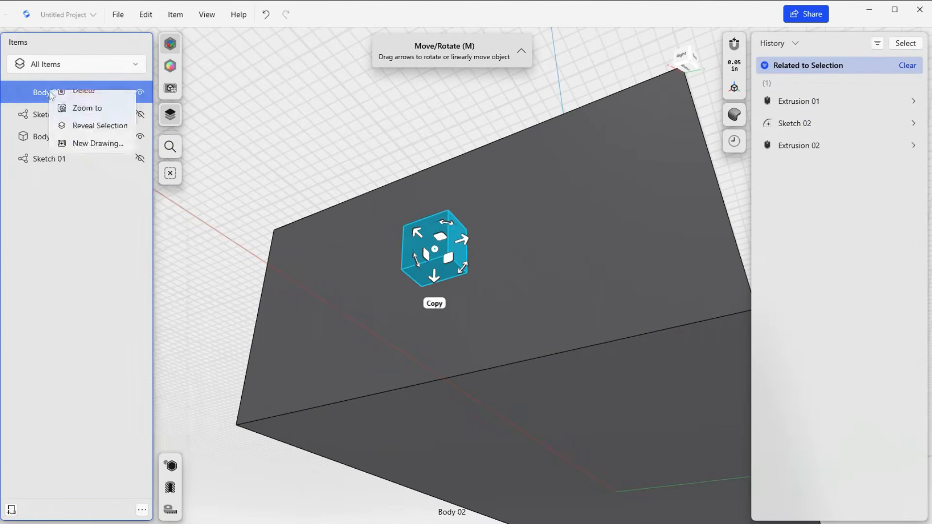
left_click(45, 140)
right_click(46, 141)
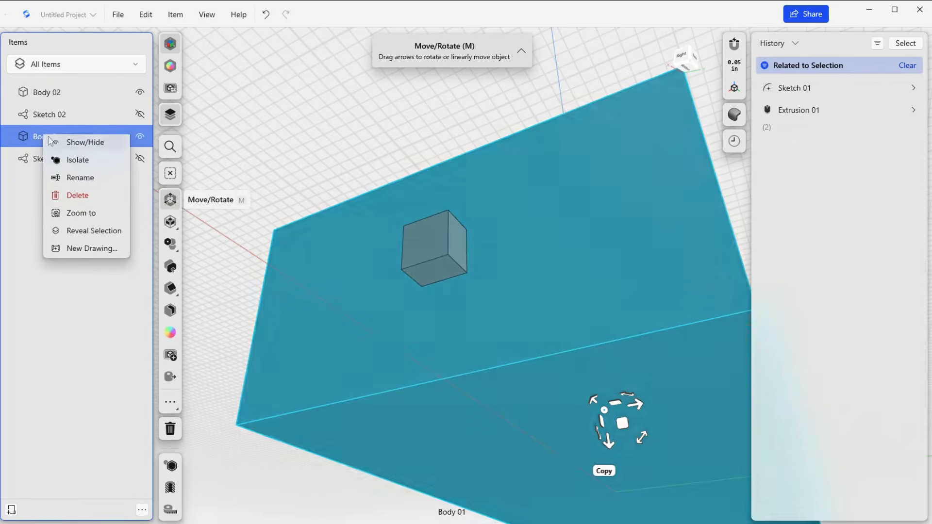
left_click(86, 180)
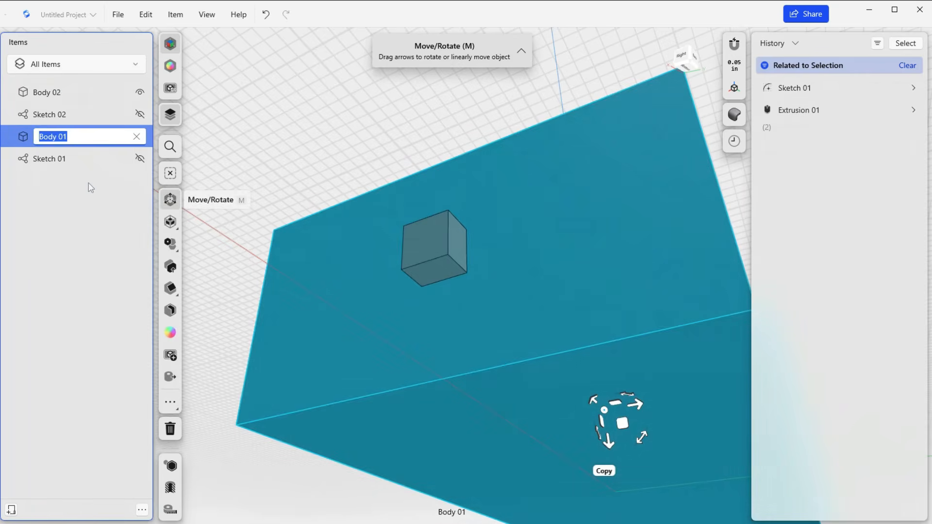
type("Main REctangle")
Rename the small cube's body as Small Square.
left_click(46, 100)
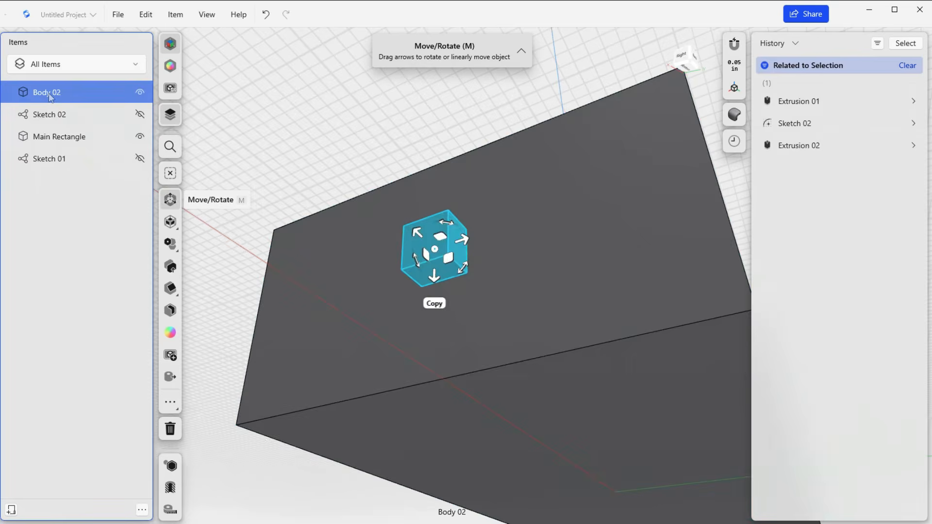
right_click(47, 101)
left_click(89, 140)
type("S")
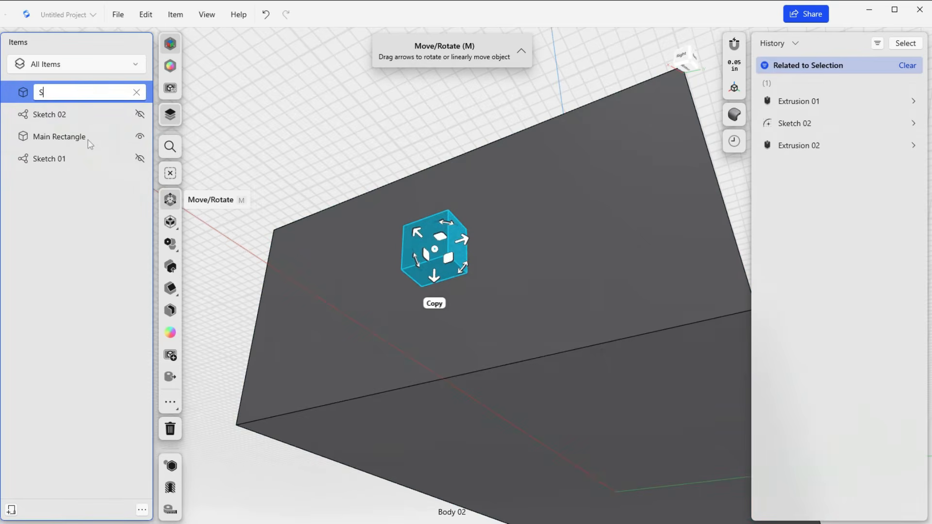
type("mall Square")
key("Return")
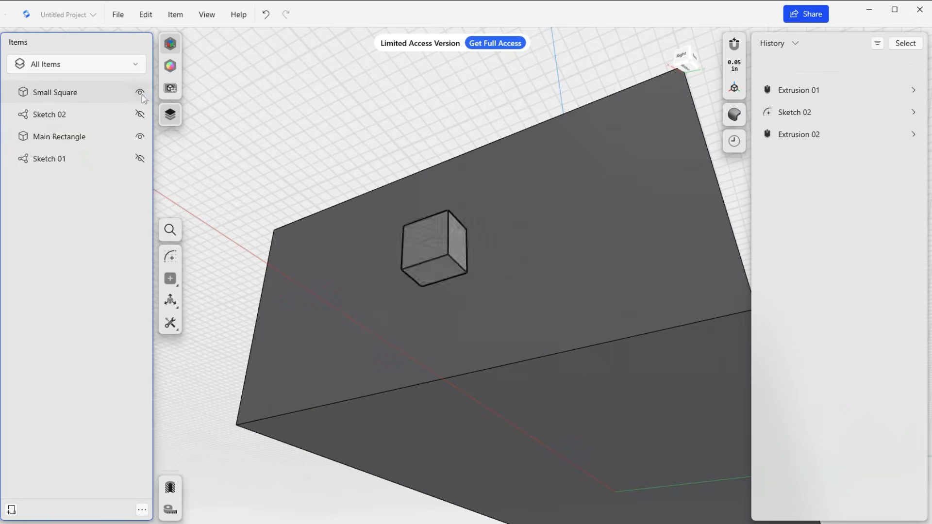
Hide and show the Small Square and Main Rectangle bodies in turn to check that they are separate.
left_click(140, 94)
left_click(139, 94)
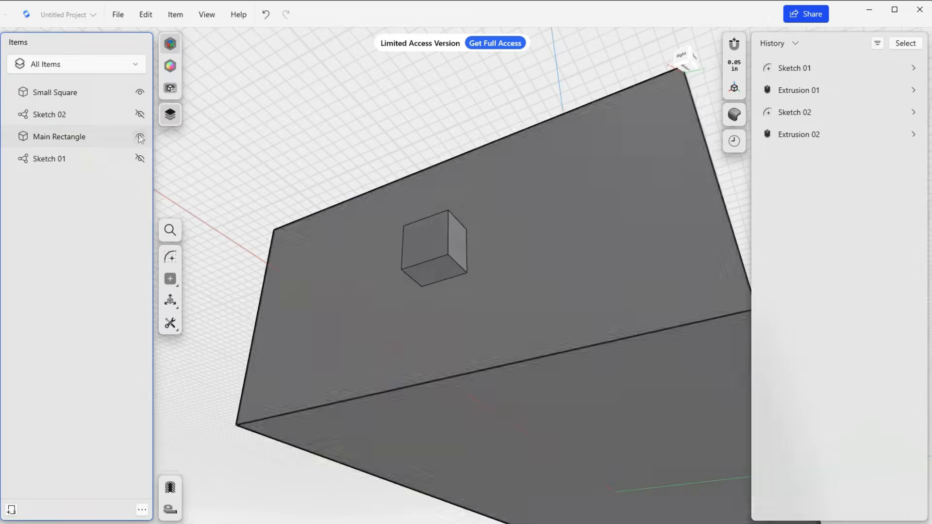
left_click(140, 137)
left_click(140, 136)
right_click_drag(222, 167, 322, 362)
scroll(290, 203, "down", 2)
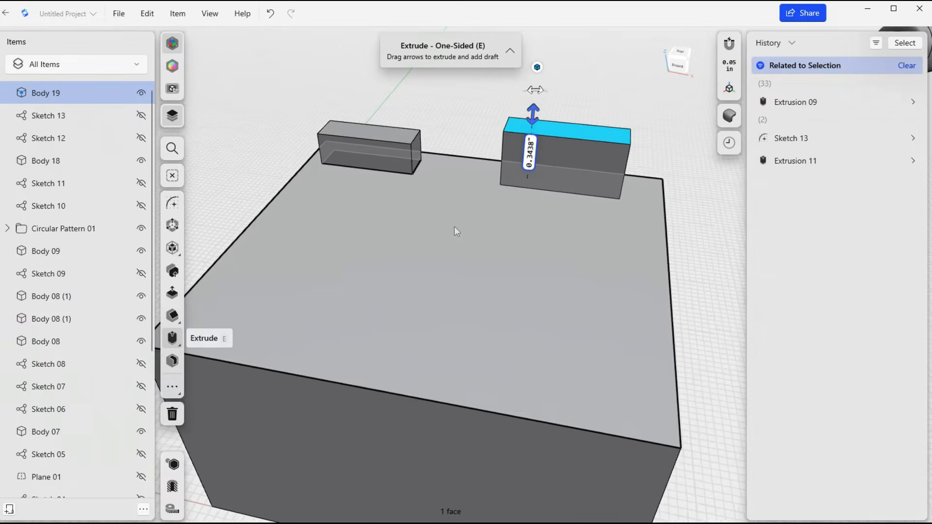
Fillet the bottom front edge of the shorter raised bar where it meets the base, with a radius of about 0.086 in.
scroll(454, 226, "up", 5)
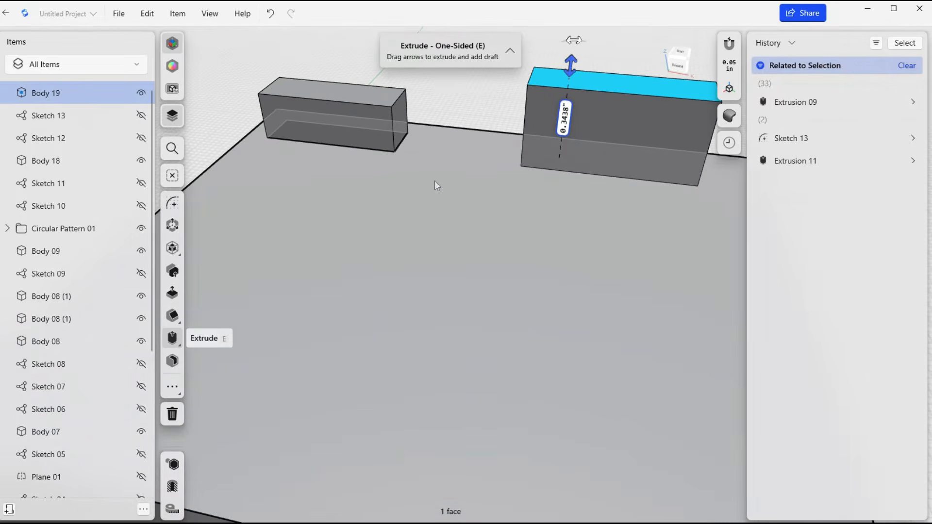
middle_click_drag(435, 183, 466, 223)
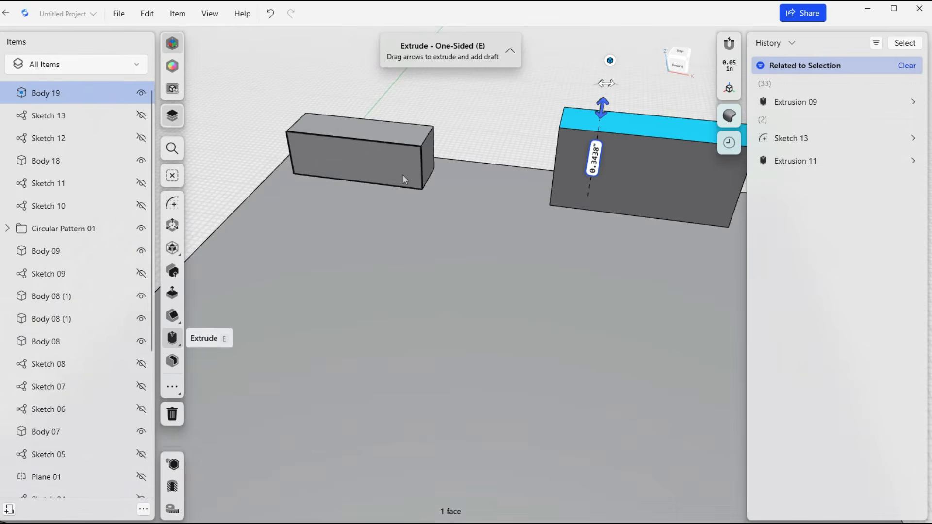
left_click(393, 183)
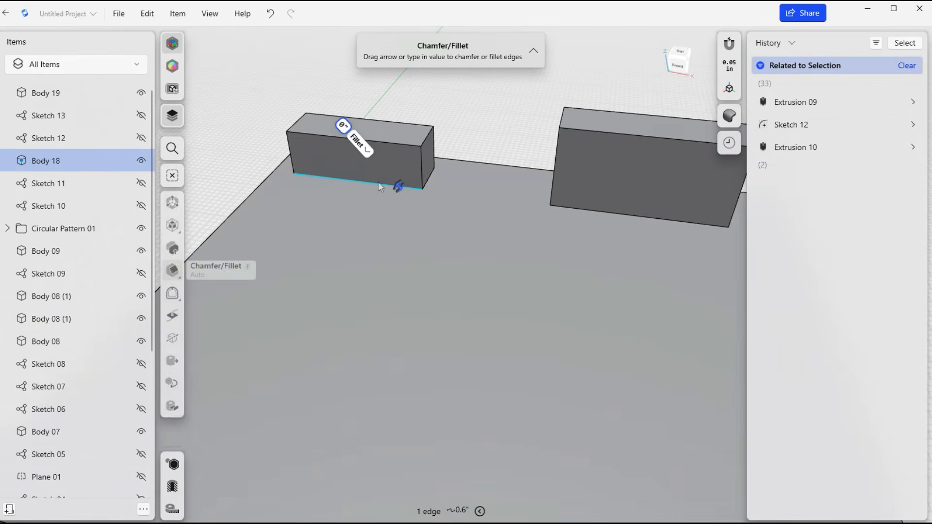
left_click_drag(393, 181, 389, 178)
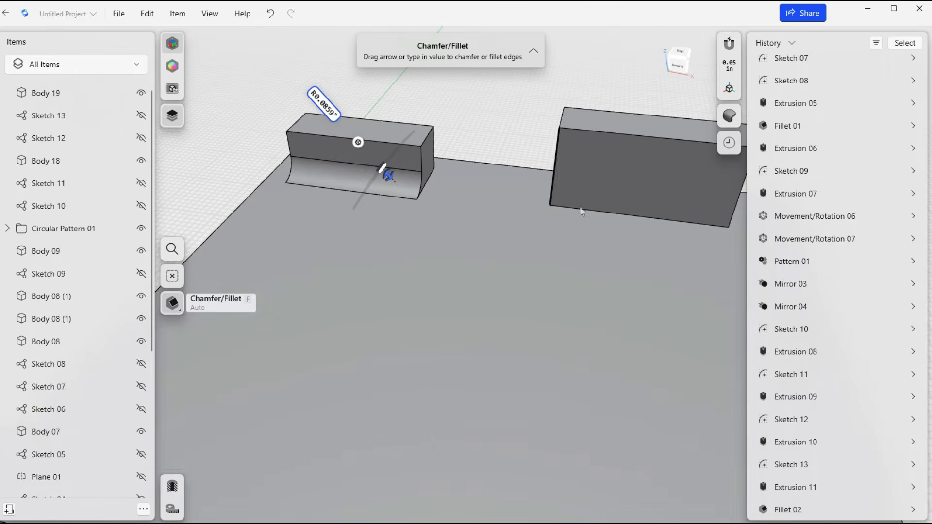
Select the bottom front edge of the taller raised bar and try a fillet where it meets the base.
left_click(580, 208)
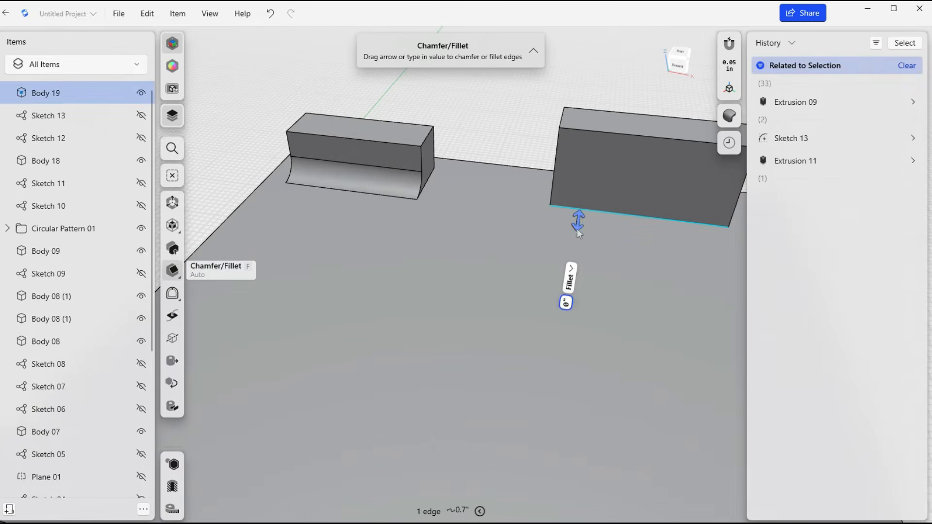
left_click_drag(576, 229, 568, 258)
right_click_drag(528, 218, 502, 209)
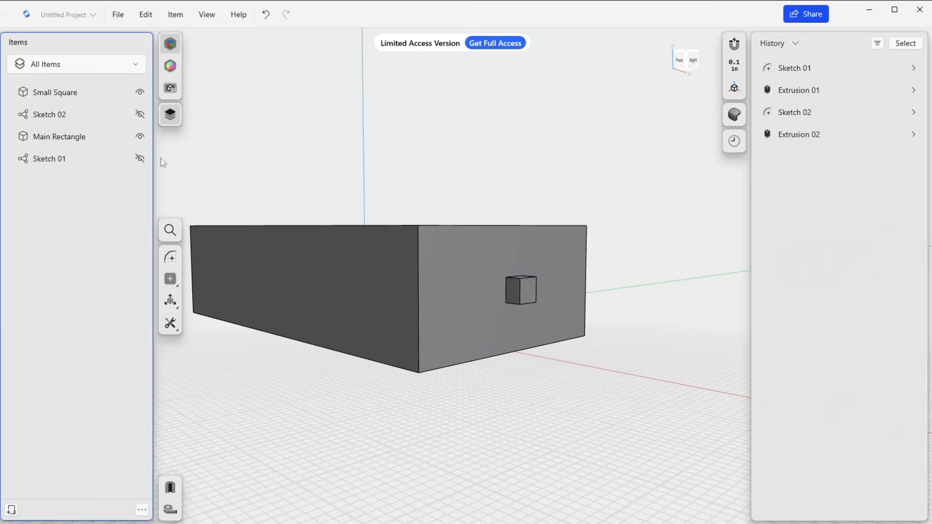
Select the Small Square body and search the commands for union and split body, then leave the search.
left_click(63, 92)
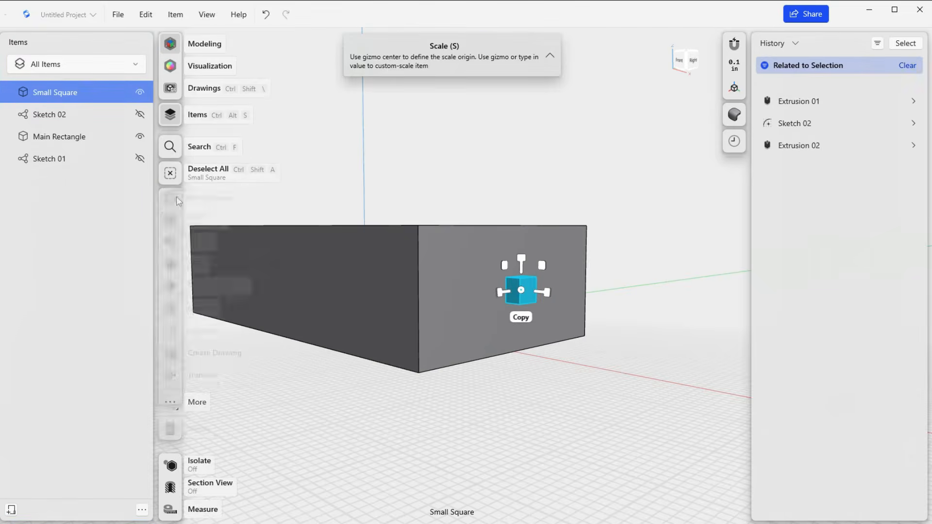
right_click(419, 204)
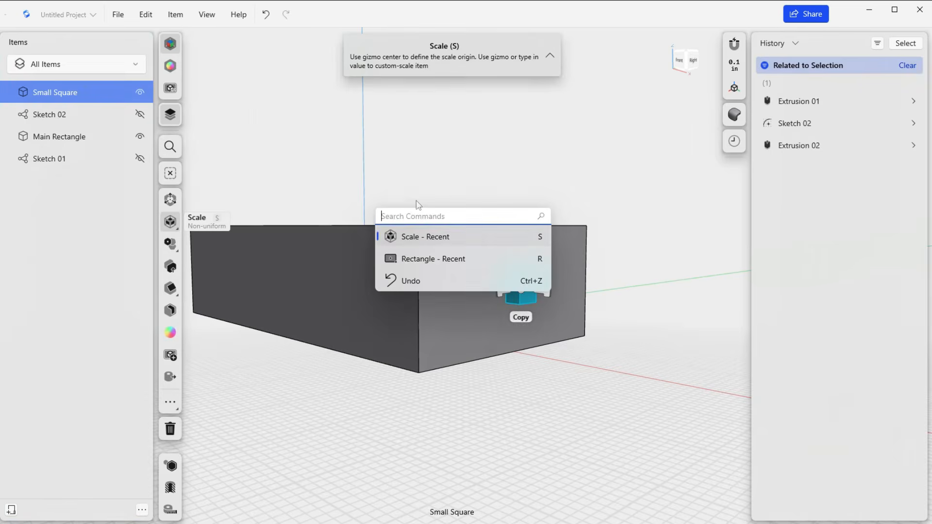
type("union")
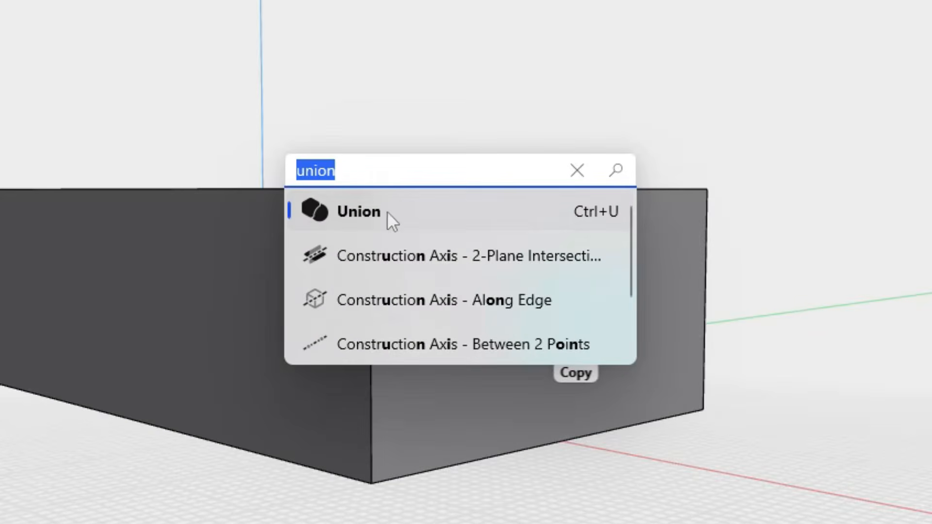
type("split")
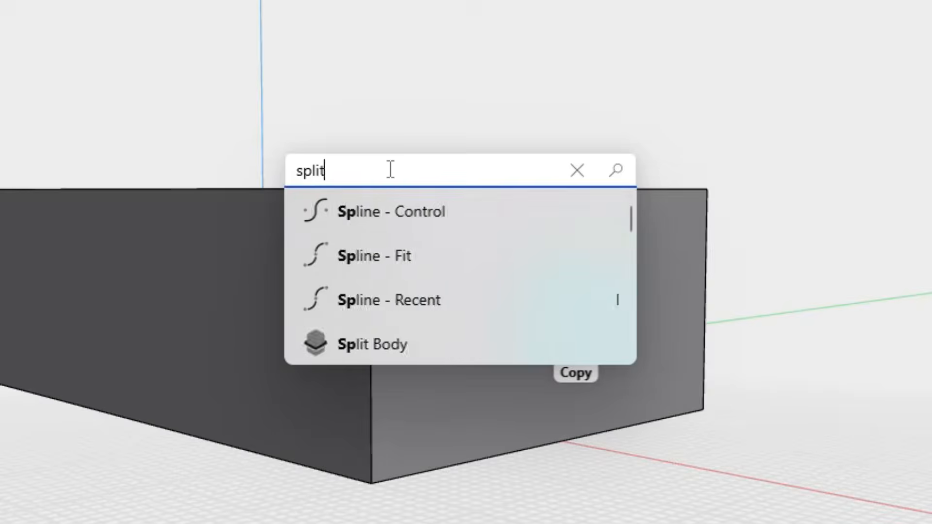
type(" b")
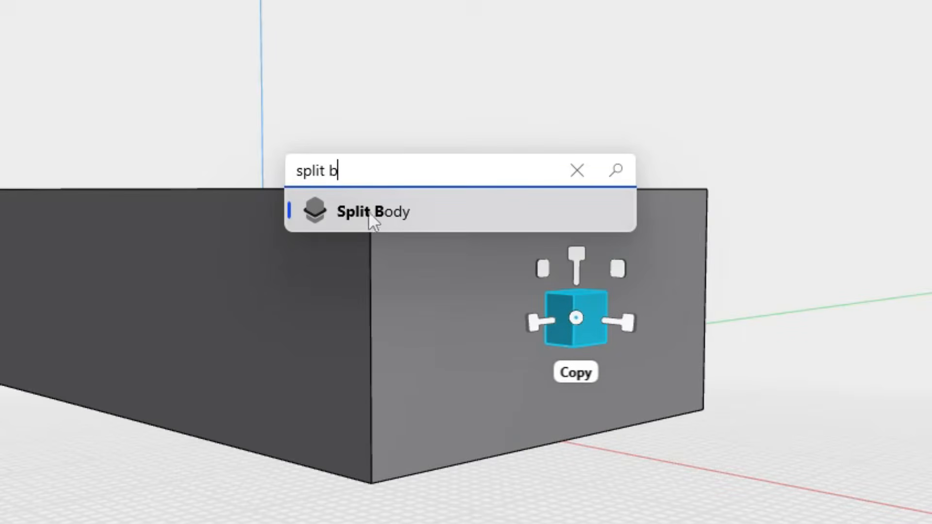
left_click(412, 465)
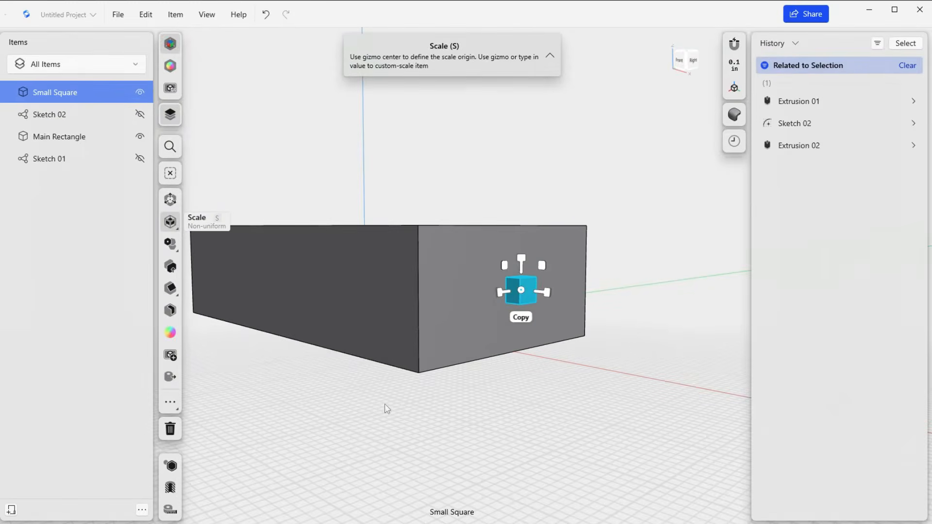
Pick the small cube's front vertical edge to identify its body, and select the Small Square body.
middle_click_drag(364, 399, 425, 401)
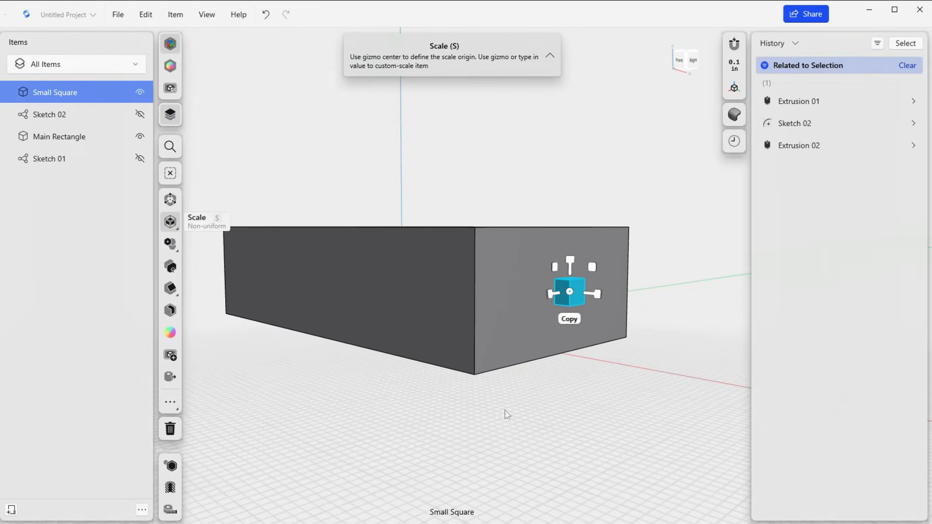
left_click(546, 407)
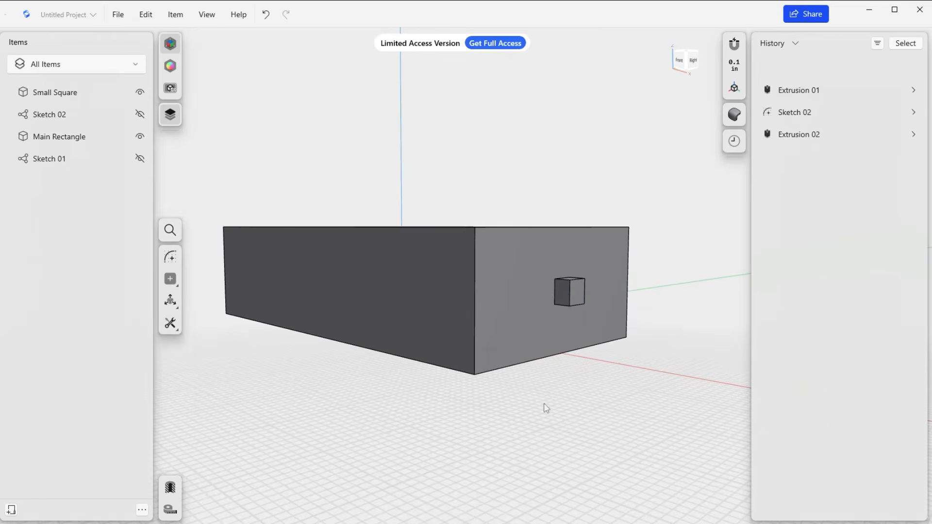
left_click(570, 291)
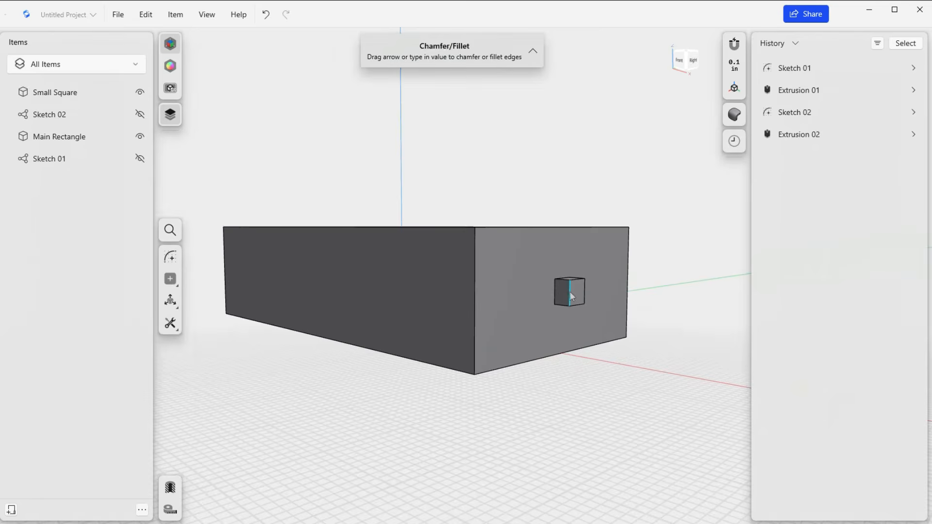
left_click(90, 93)
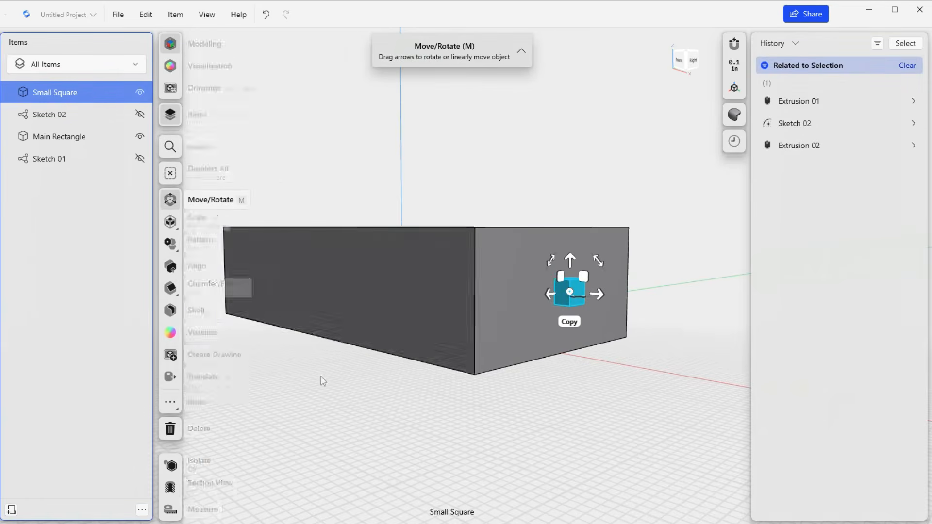
Find the Mirror command through the command search and start it with the Small Square body as the item to mirror.
right_click_drag(322, 379, 362, 398)
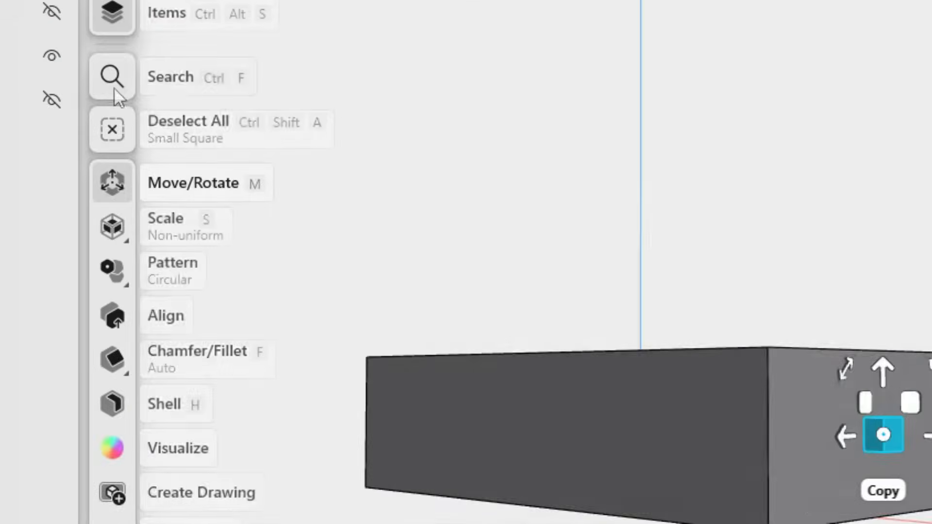
left_click(167, 143)
type("mirro")
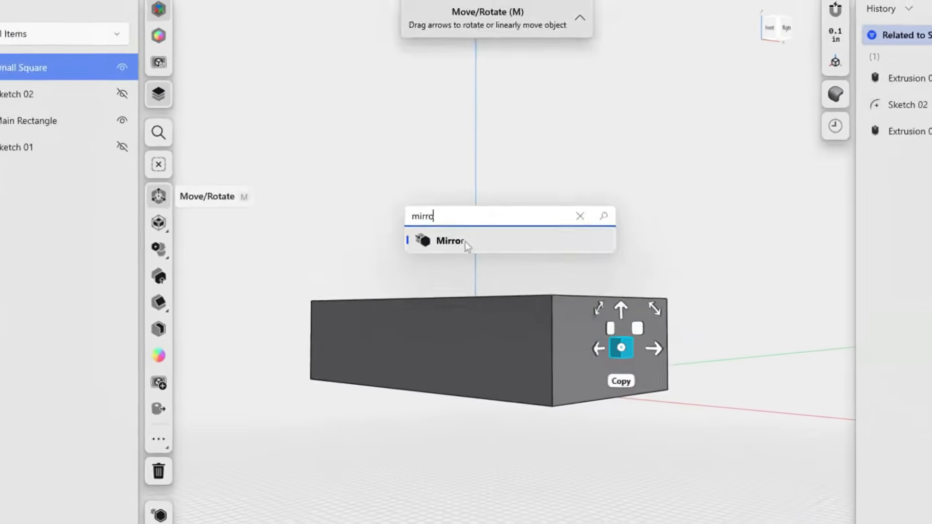
left_click(452, 241)
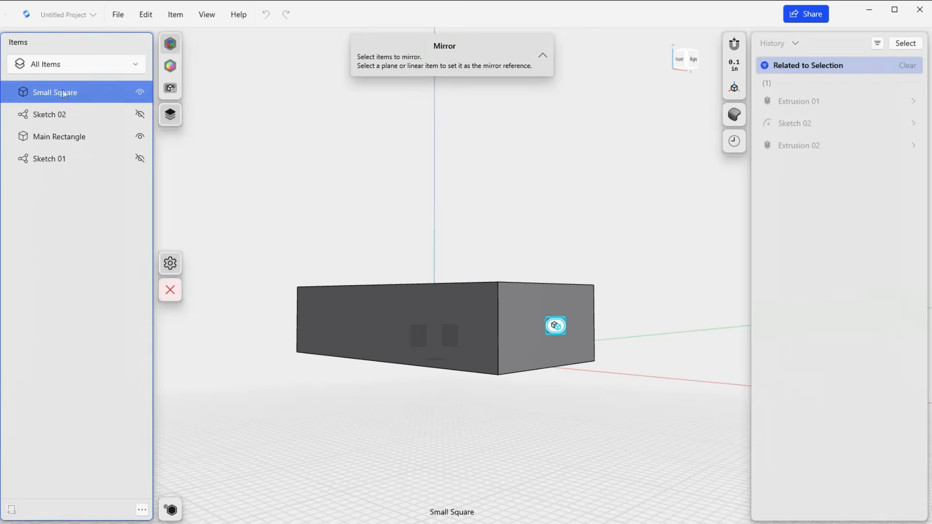
left_click(63, 92)
left_click(63, 93)
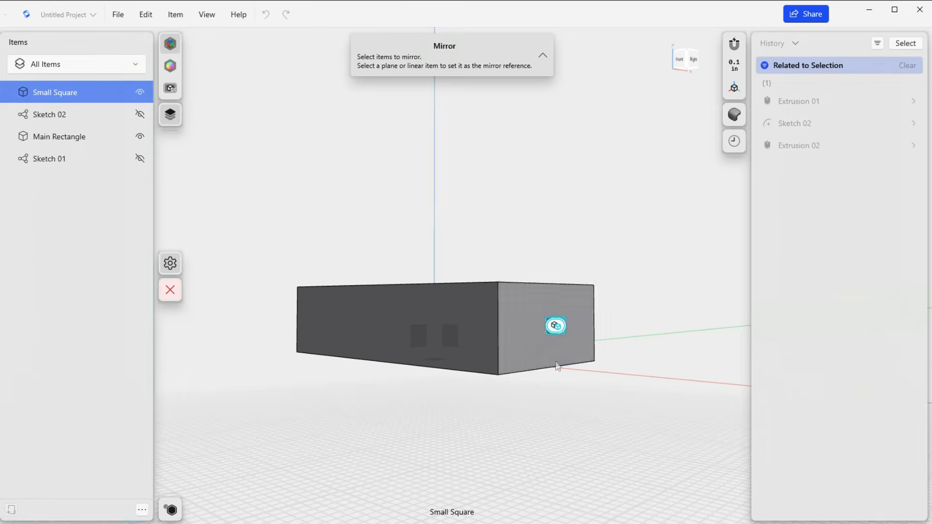
Hide Main Rectangle, mirror Small Square across the vertical origin plane perpendicular to the red axis with originals kept, and show Main Rectangle again.
mouse_move(557, 366)
right_mouse_down()
mouse_move(525, 392)
mouse_move(575, 371)
mouse_move(575, 360)
mouse_move(575, 370)
right_mouse_up()
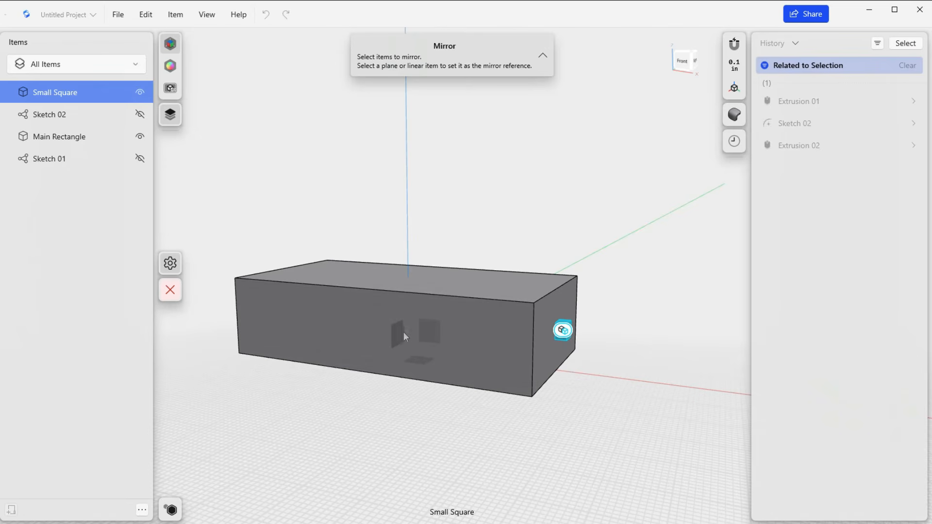
scroll(401, 337, "up", 5)
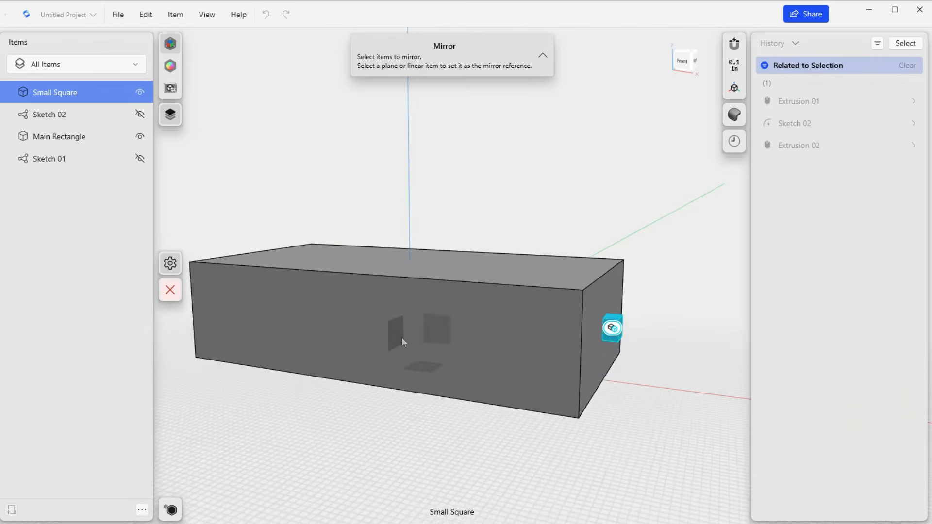
right_click_drag(385, 370, 392, 435)
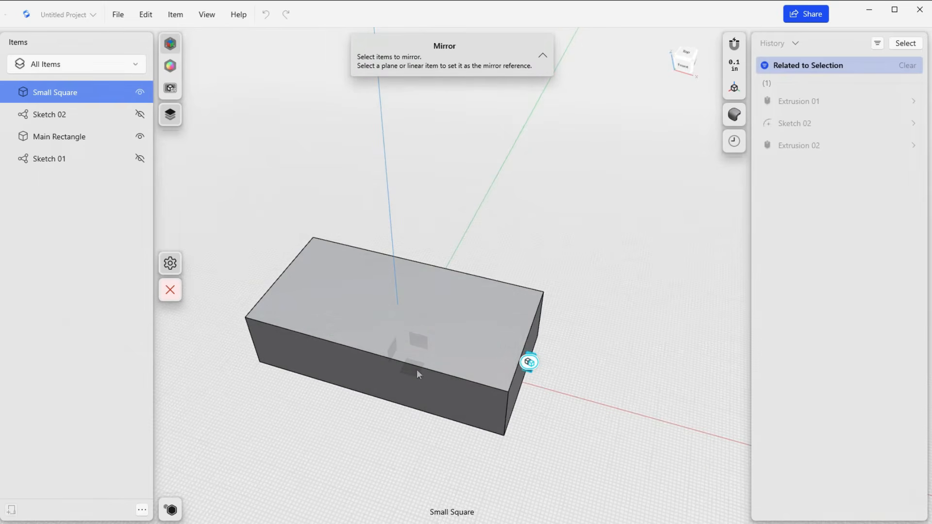
scroll(402, 379, "up", 4)
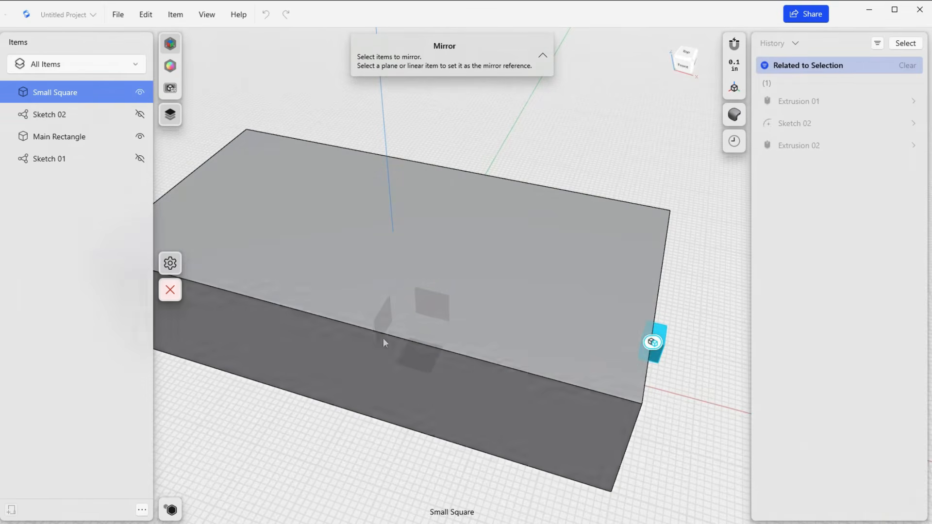
scroll(405, 313, "down", 3)
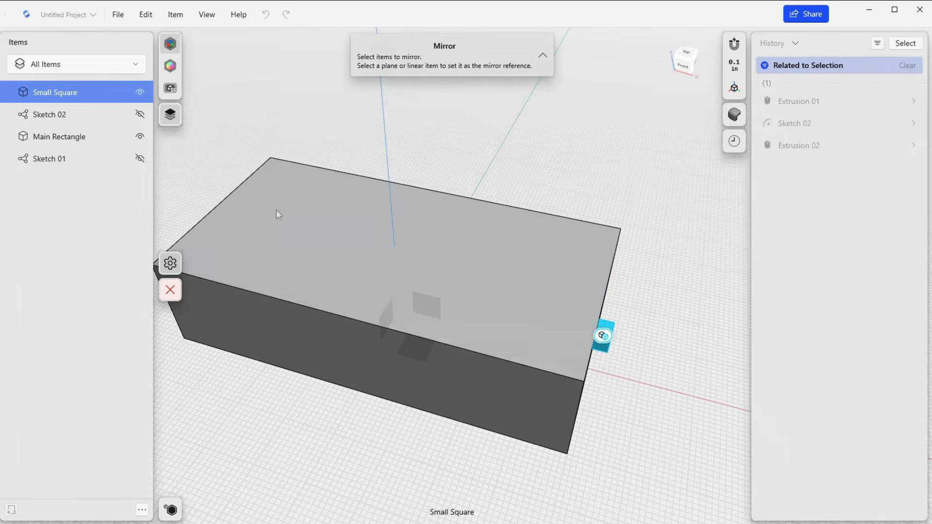
left_click(140, 138)
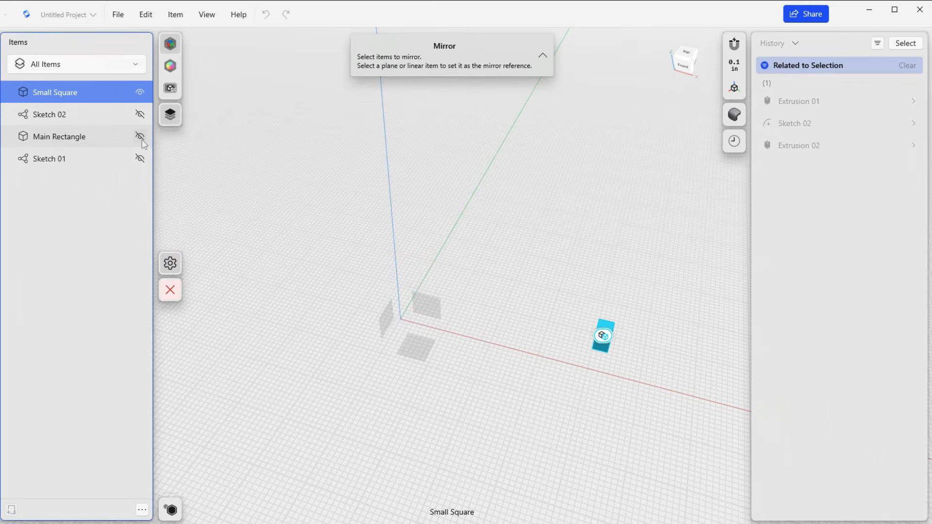
left_click(387, 322)
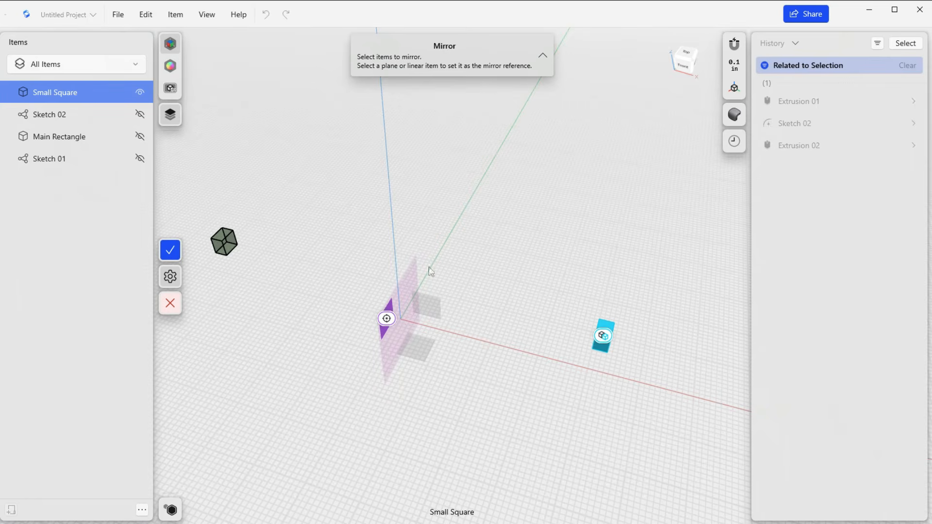
left_click(168, 254)
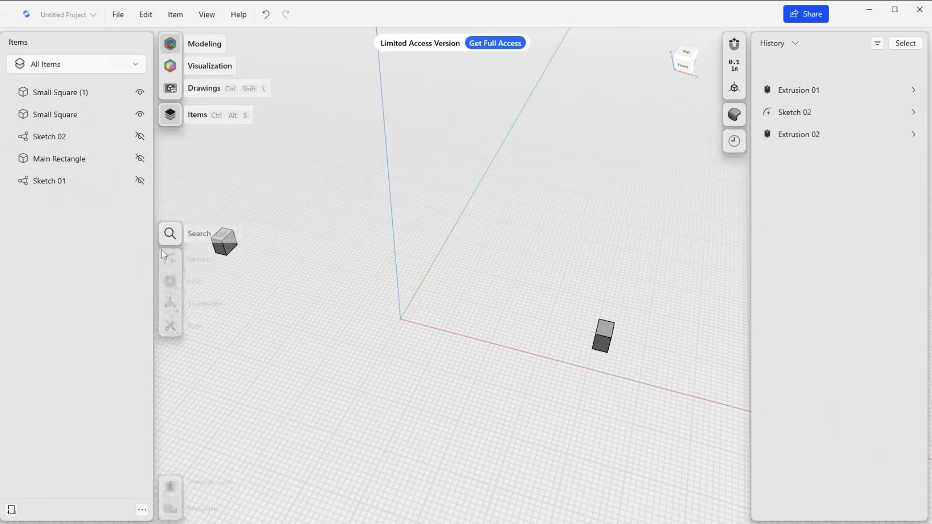
left_click(140, 159)
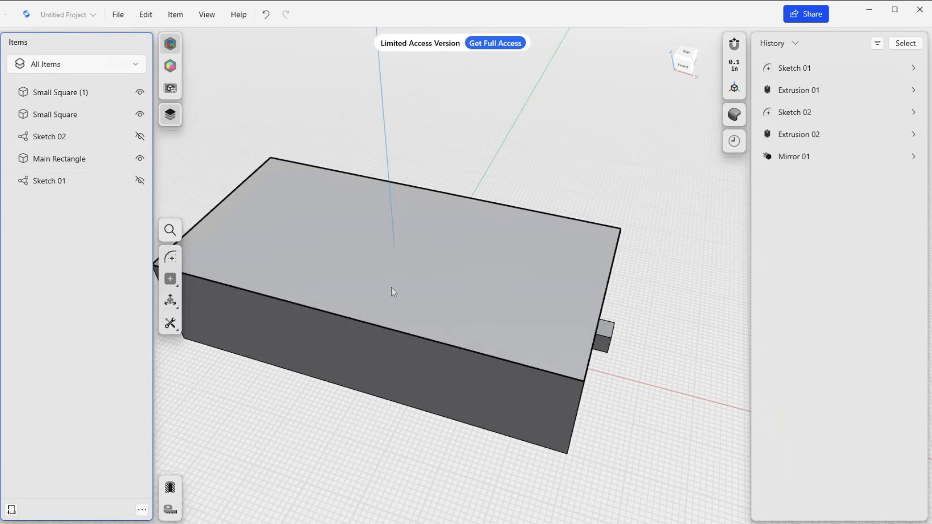
Hide Main Rectangle, begin a sketch on the vertical origin plane between the two small cubes, and show Main Rectangle again.
scroll(391, 286, "down", 5)
right_click_drag(310, 384, 330, 341)
left_click(140, 159)
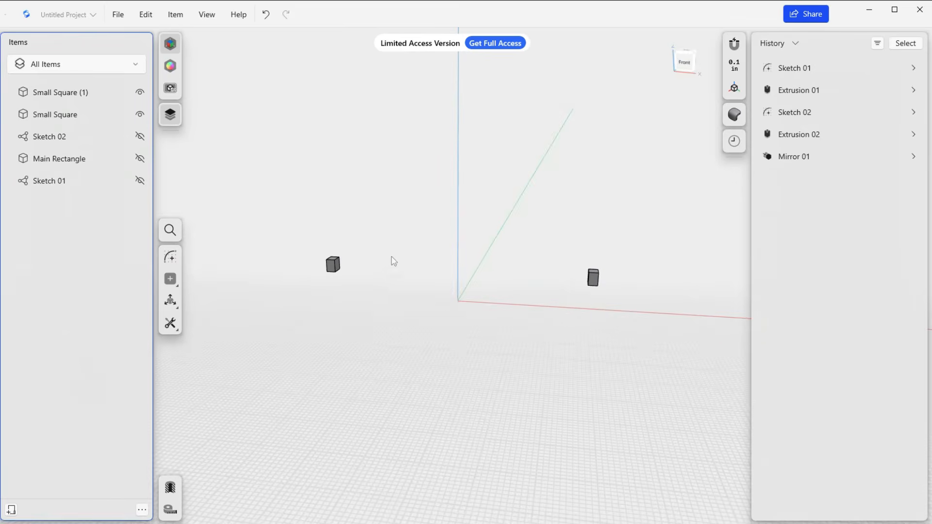
left_click(170, 257)
left_click(457, 294)
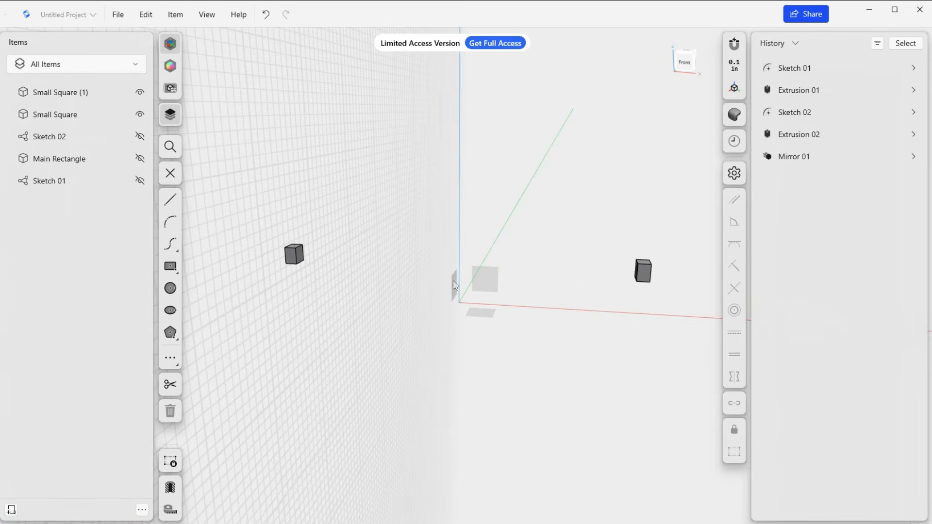
left_click(140, 159)
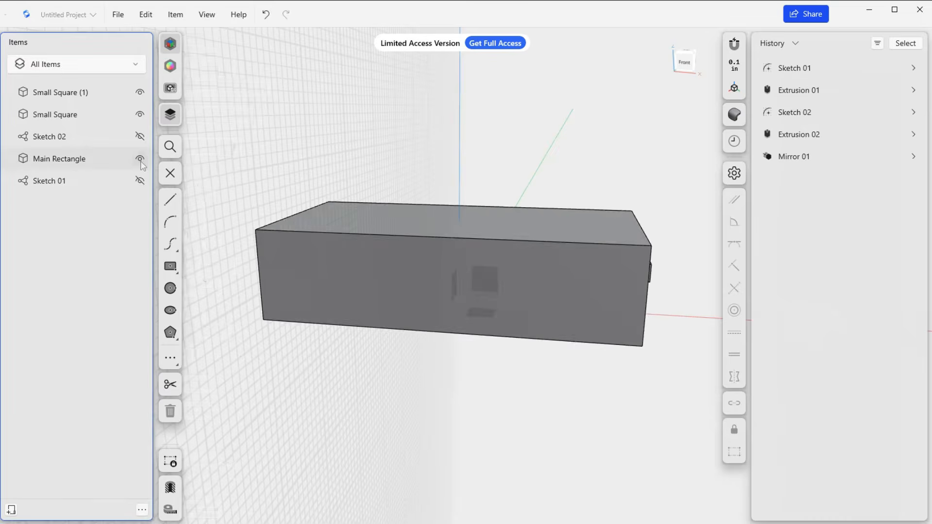
Try the Line tool on the block in top view, check the small cubes at both ends, and exit the sketch.
scroll(434, 252, "down", 5)
right_click_drag(445, 327, 448, 348)
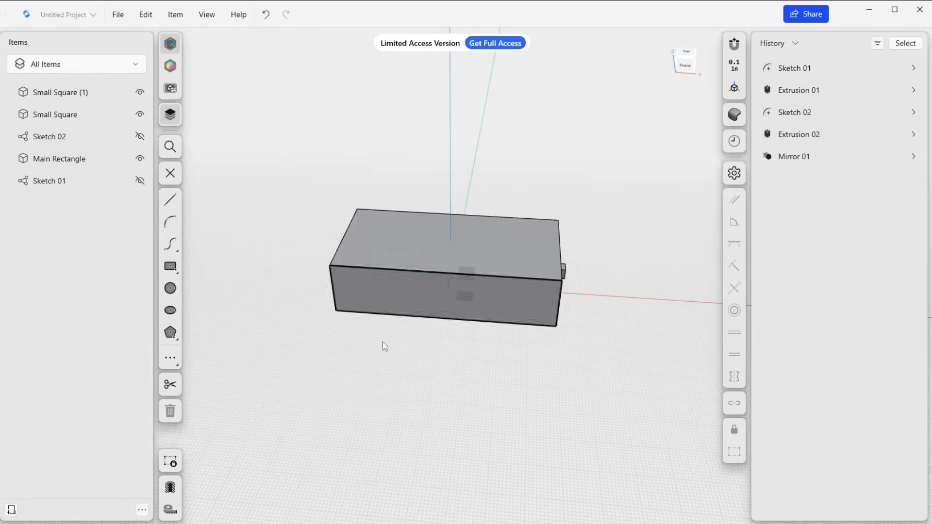
right_click_drag(383, 345, 403, 347)
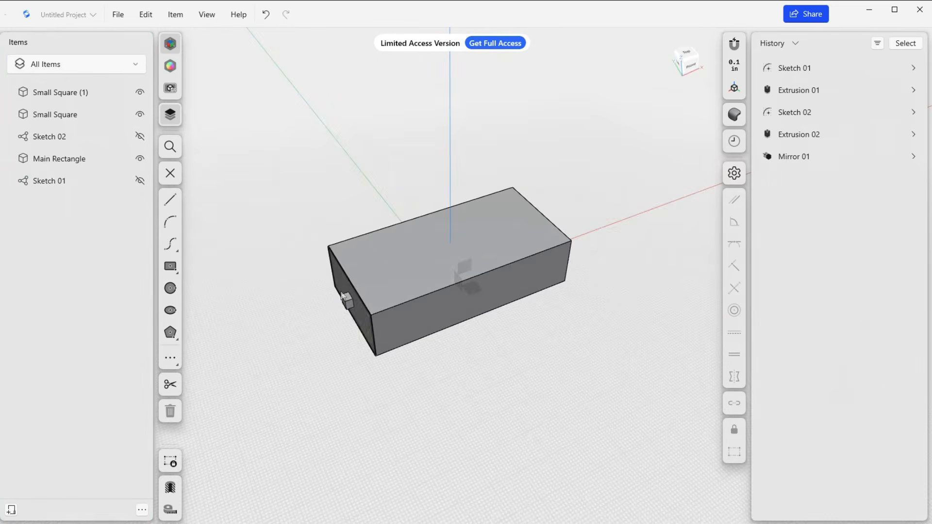
right_click_drag(505, 347, 490, 322)
scroll(487, 327, "down", 3)
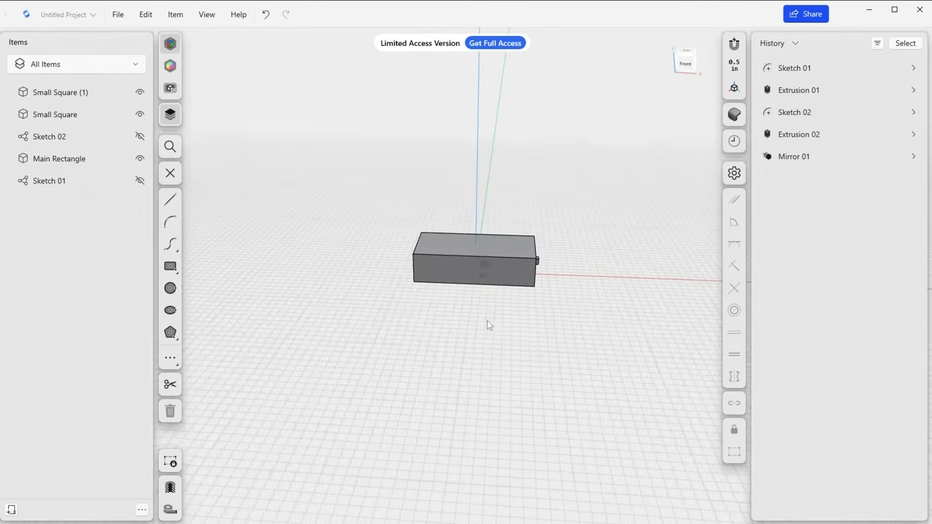
left_click(685, 51)
key("l")
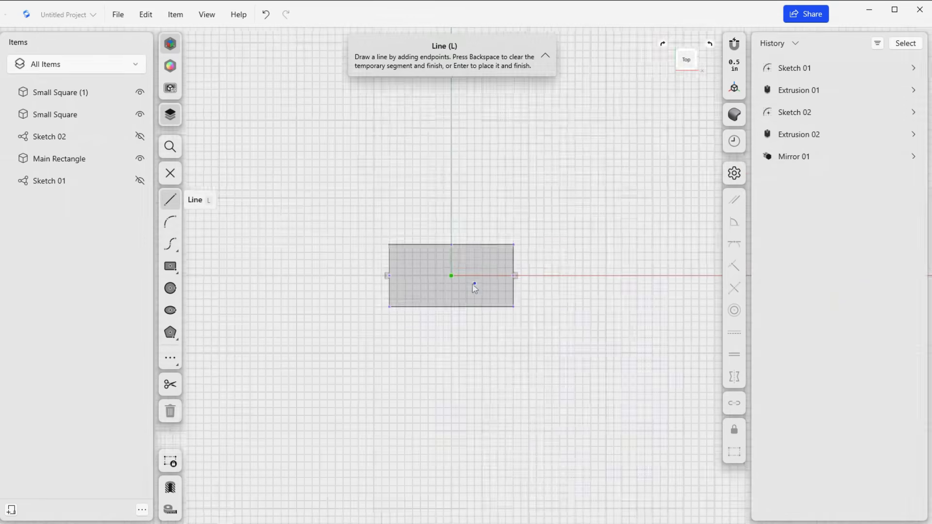
scroll(474, 288, "up", 3)
scroll(475, 288, "up", 2)
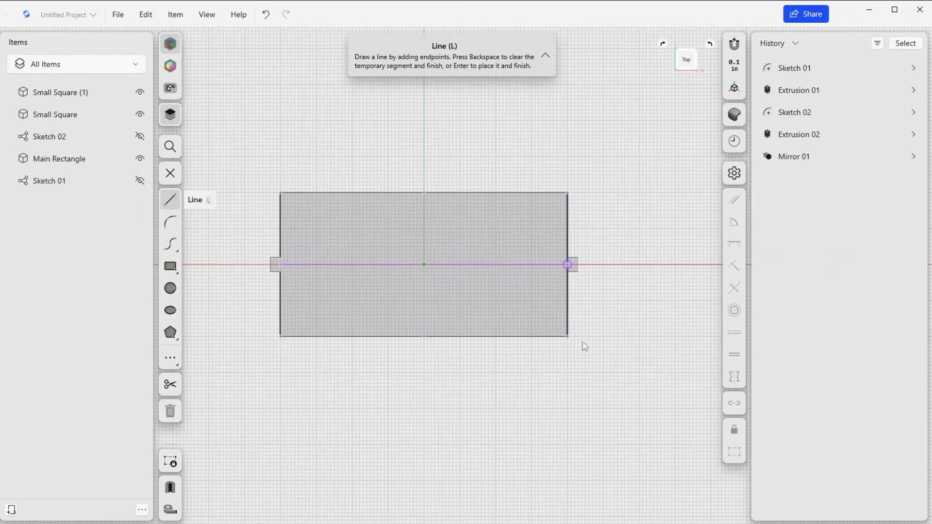
mouse_move(582, 342)
right_mouse_down()
mouse_move(547, 260)
mouse_move(601, 334)
right_mouse_up()
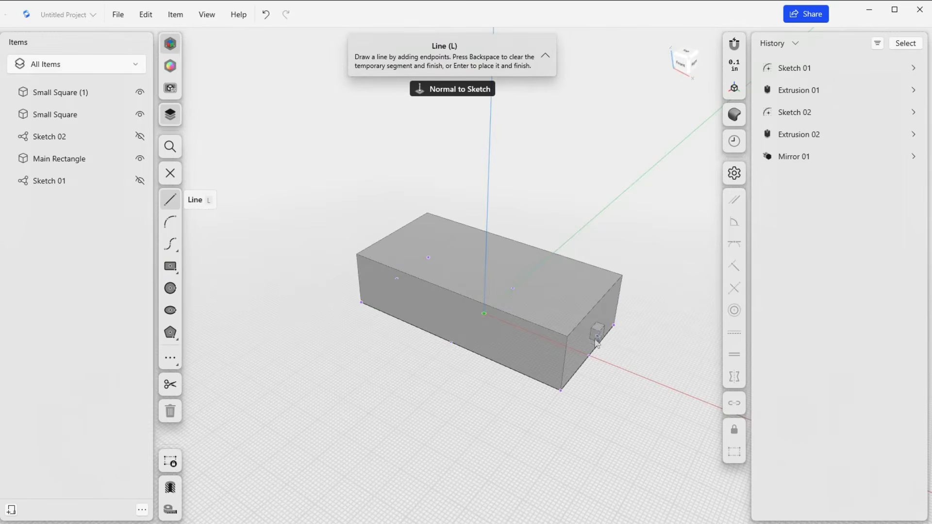
right_click_drag(431, 370, 491, 348)
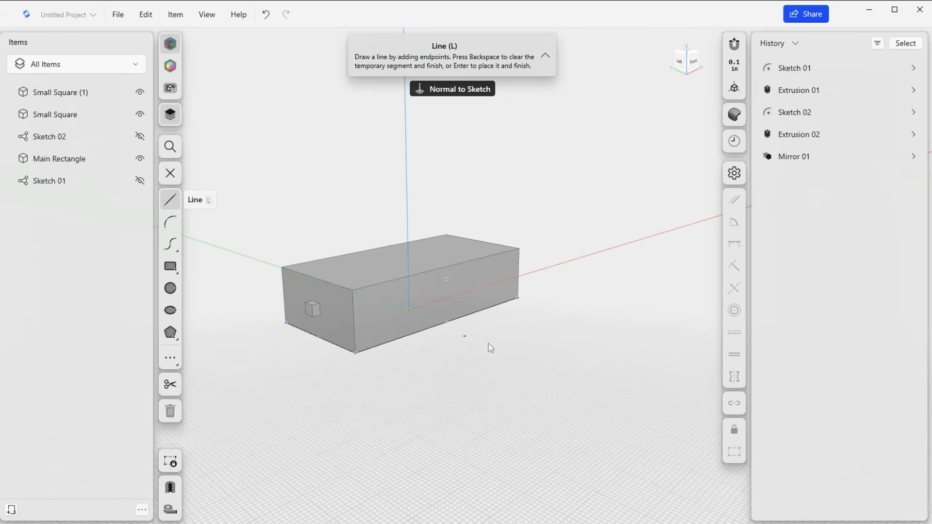
left_click(170, 174)
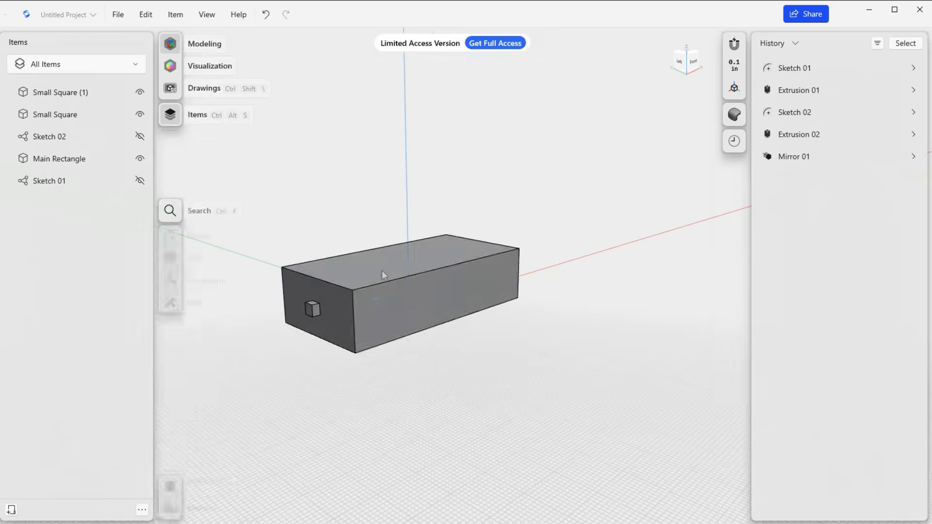
Start sketching to display the origin planes, examine how they sit relative to the block, and exit without choosing one.
mouse_move(437, 373)
right_mouse_down()
mouse_move(426, 373)
mouse_move(430, 380)
right_mouse_up()
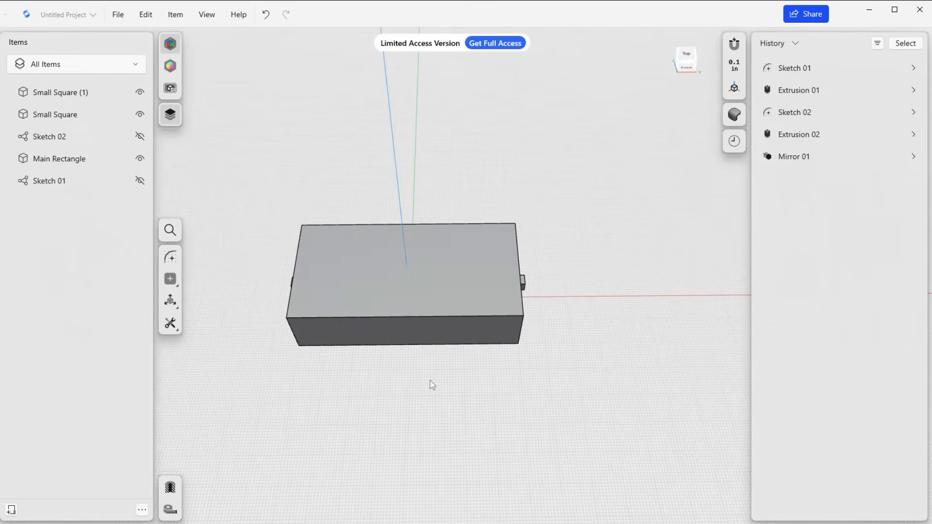
left_click(171, 257)
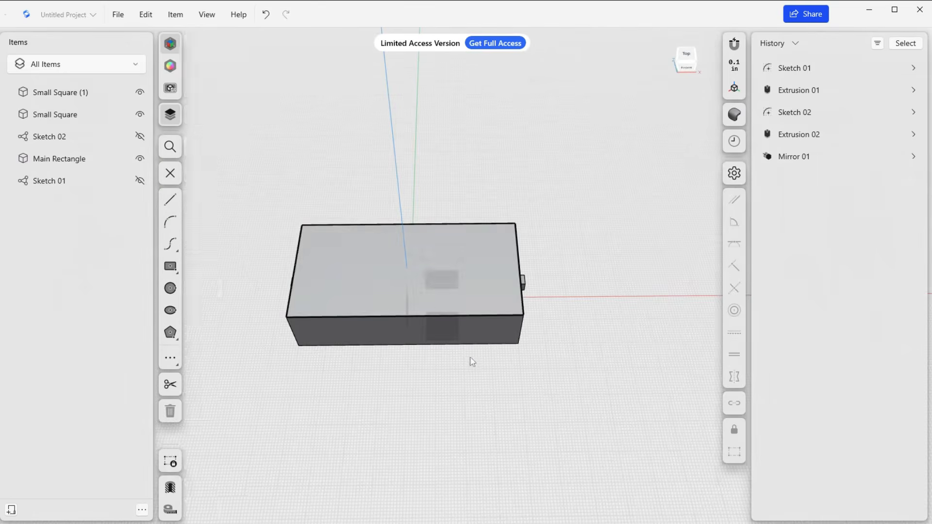
mouse_move(468, 359)
right_mouse_down()
mouse_move(409, 318)
mouse_move(202, 223)
right_mouse_up()
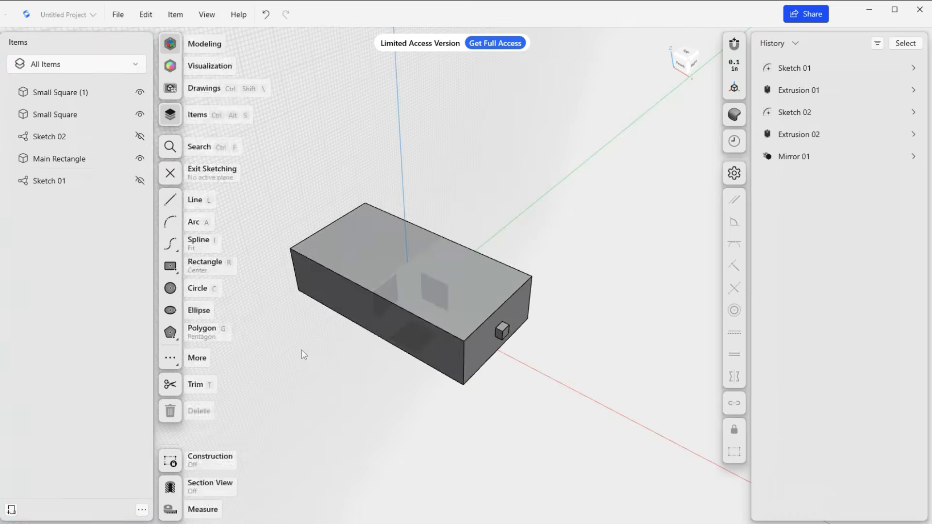
right_click_drag(304, 354, 380, 215)
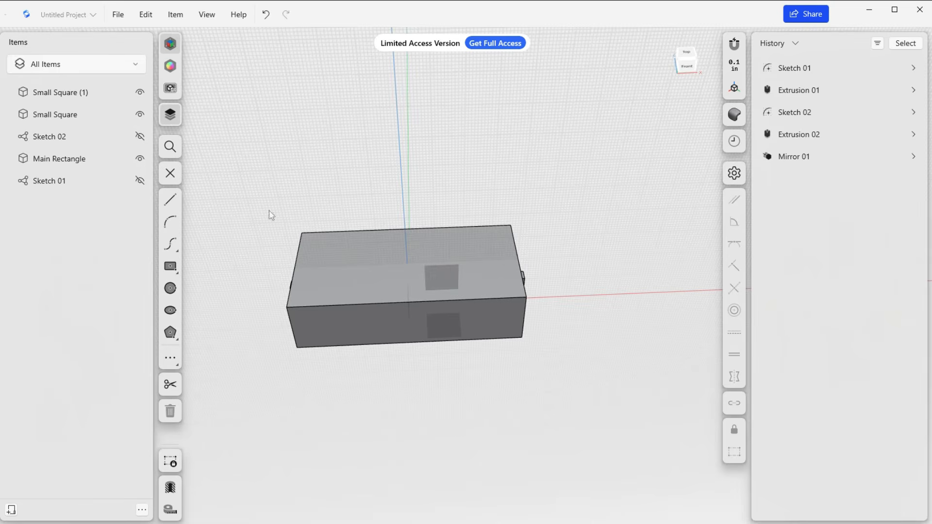
left_click(170, 173)
Sketch a diagonal rectangle of about 2 by 1 in on Main Rectangle's top face, near the back right corner, and exit the sketch.
left_click(467, 284)
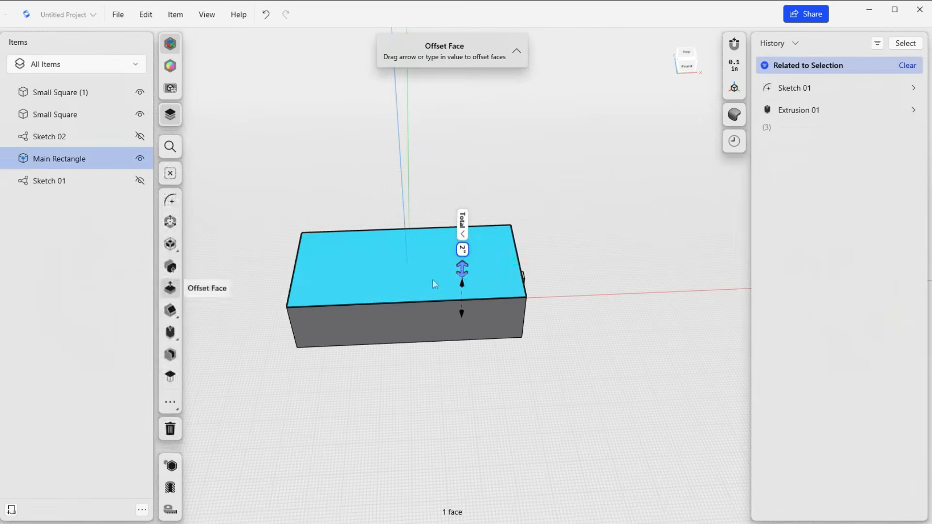
key("l")
scroll(441, 285, "down", 3)
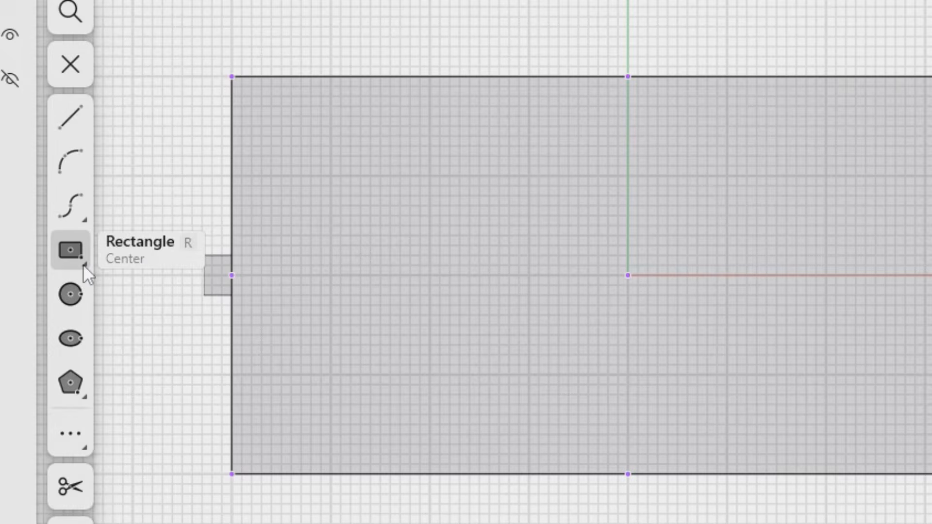
left_click(83, 264)
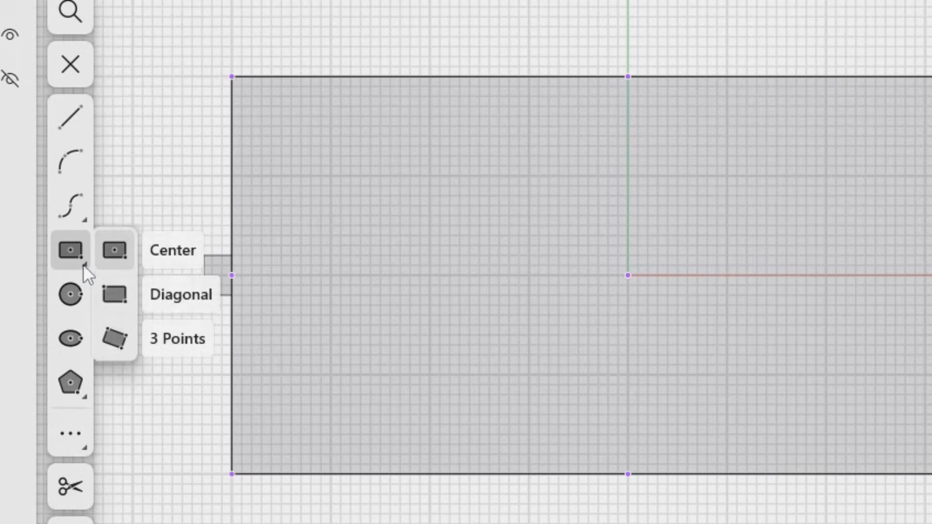
left_click(195, 299)
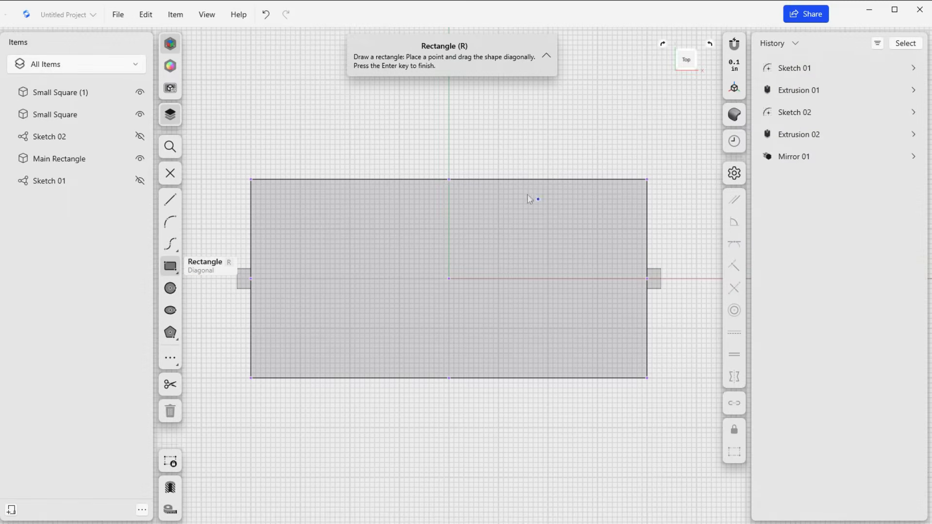
mouse_move(513, 190)
left_mouse_down()
mouse_move(564, 227)
mouse_move(621, 232)
mouse_move(613, 243)
left_mouse_up()
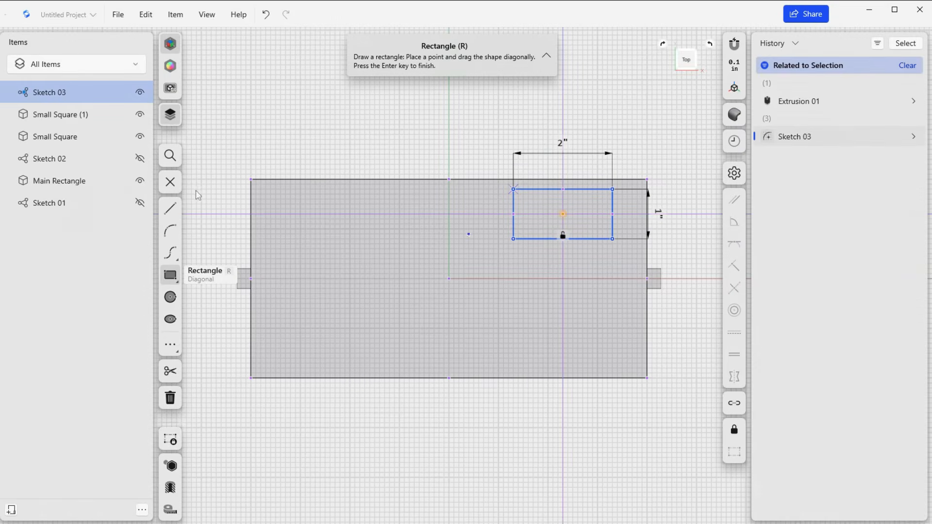
left_click(173, 188)
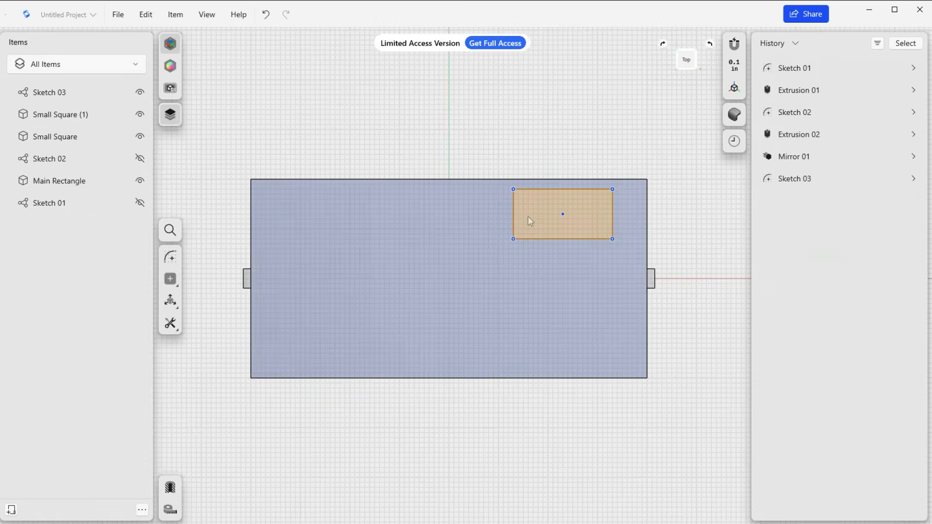
Extrude the sketched rectangle on Main Rectangle's top face upward 1 in as a new body.
left_click(530, 214)
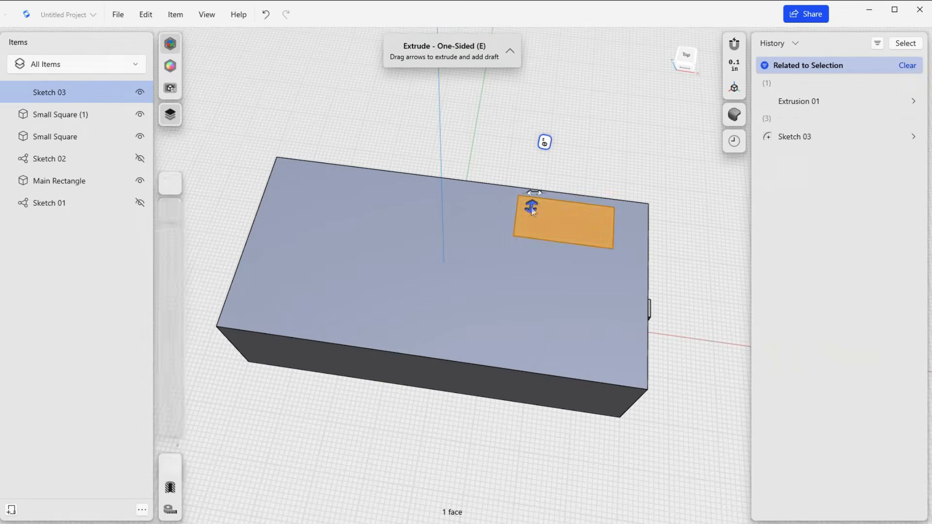
left_click_drag(531, 208, 511, 200)
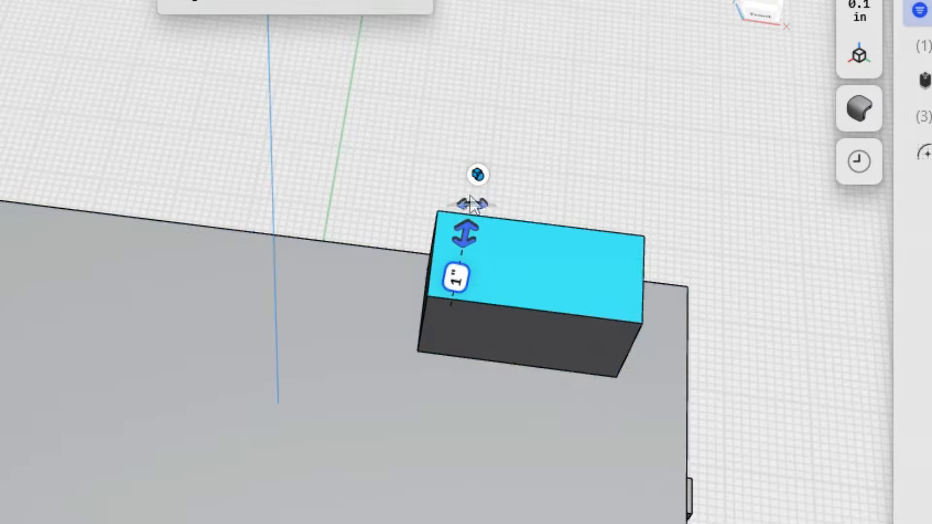
left_click(478, 174)
left_click(429, 139)
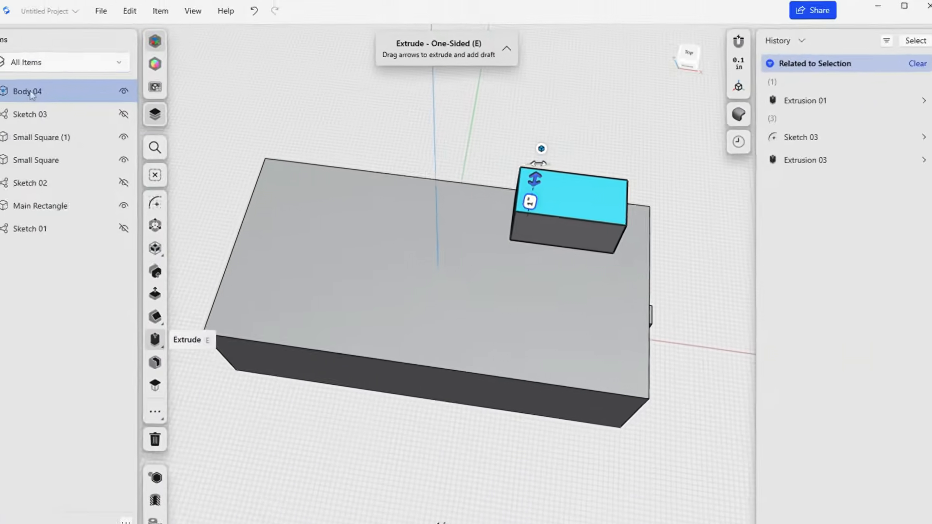
Rename the newly extruded body as Top Display.
right_click(50, 92)
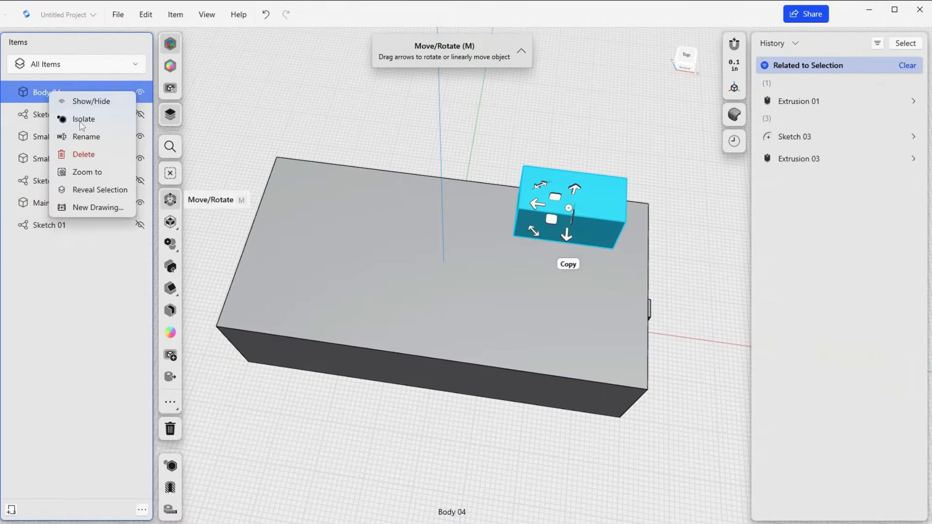
left_click(86, 137)
type("Top Display")
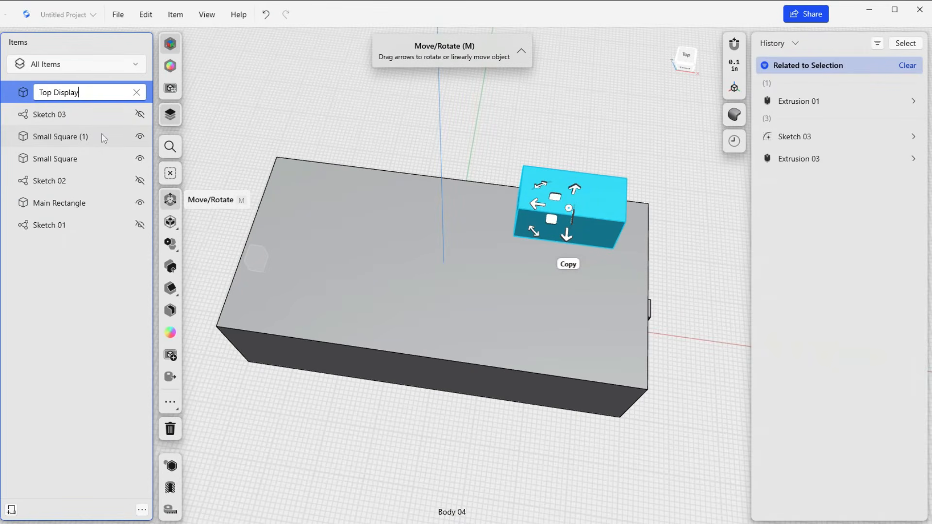
left_click(44, 286)
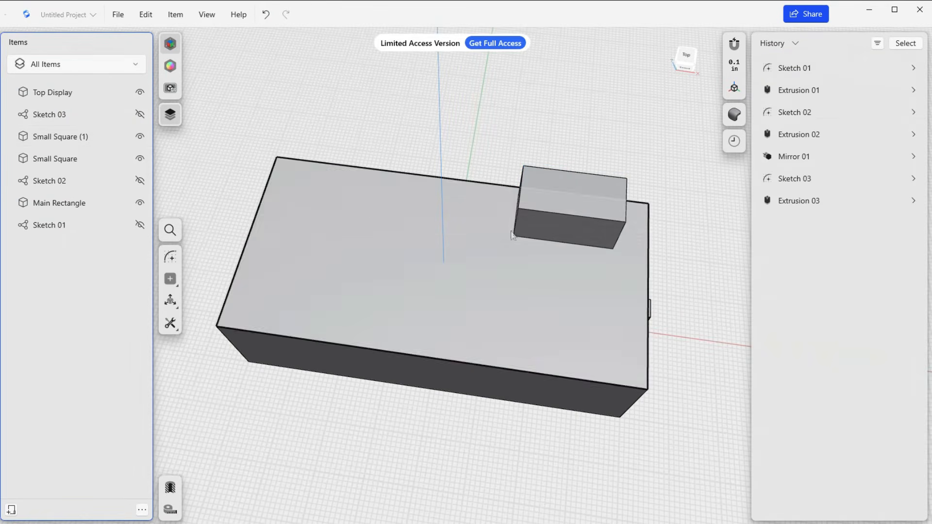
Examine the block and its bodies at an angle, toggle Small Square's visibility to identify it, and check its item options.
right_click_drag(613, 253, 581, 233)
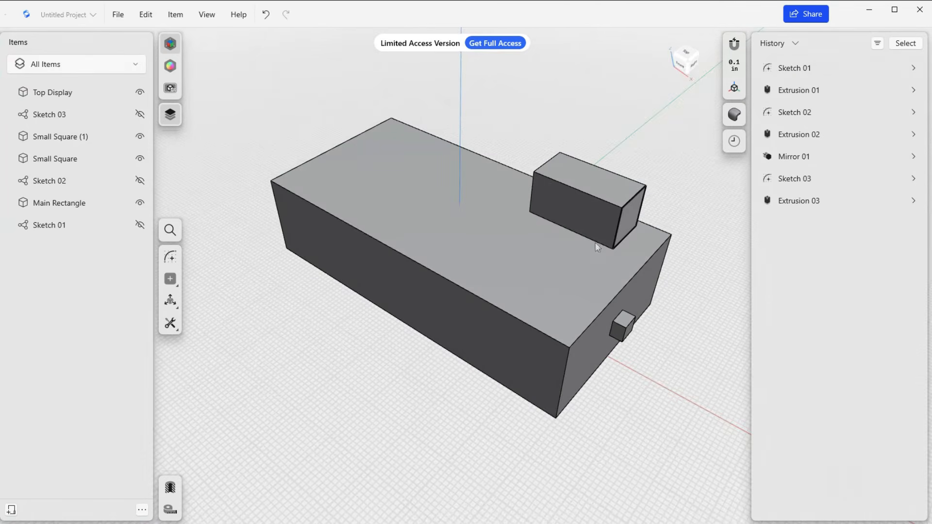
mouse_move(595, 243)
right_mouse_down()
mouse_move(620, 252)
mouse_move(604, 226)
mouse_move(592, 227)
right_mouse_up()
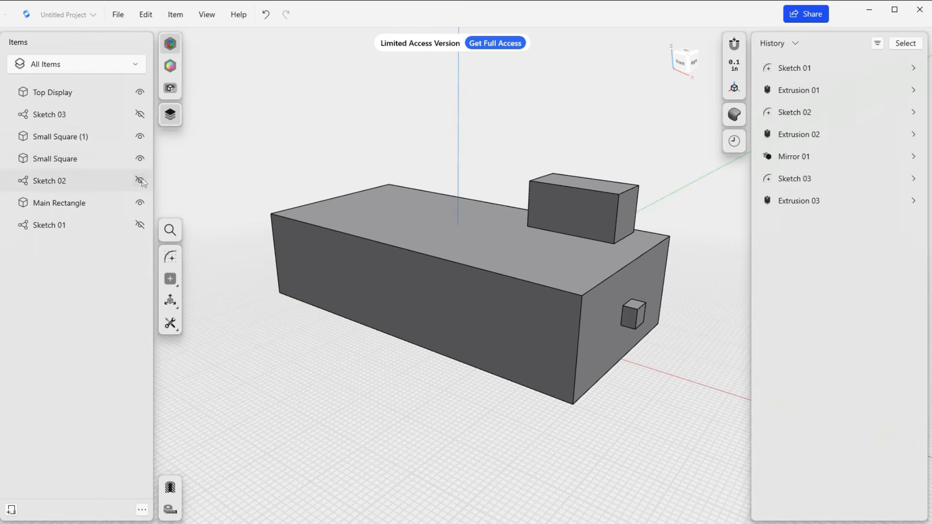
left_click(140, 159)
left_click(140, 159)
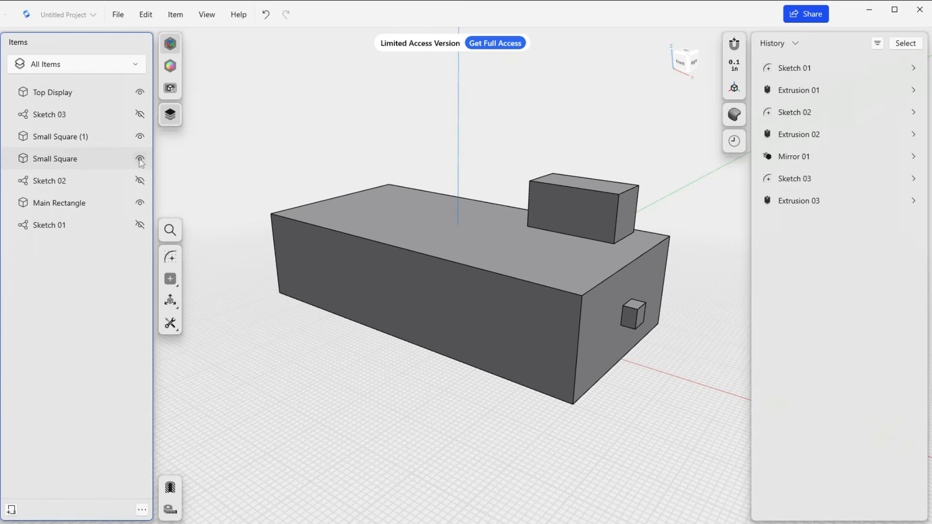
left_click(99, 161)
key("m")
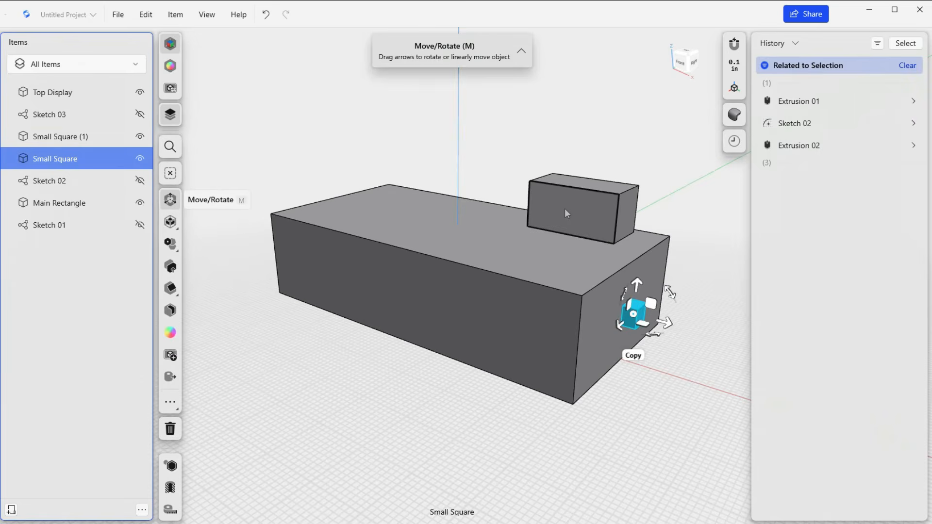
mouse_move(538, 231)
right_mouse_down()
mouse_move(556, 285)
mouse_move(531, 235)
right_mouse_up()
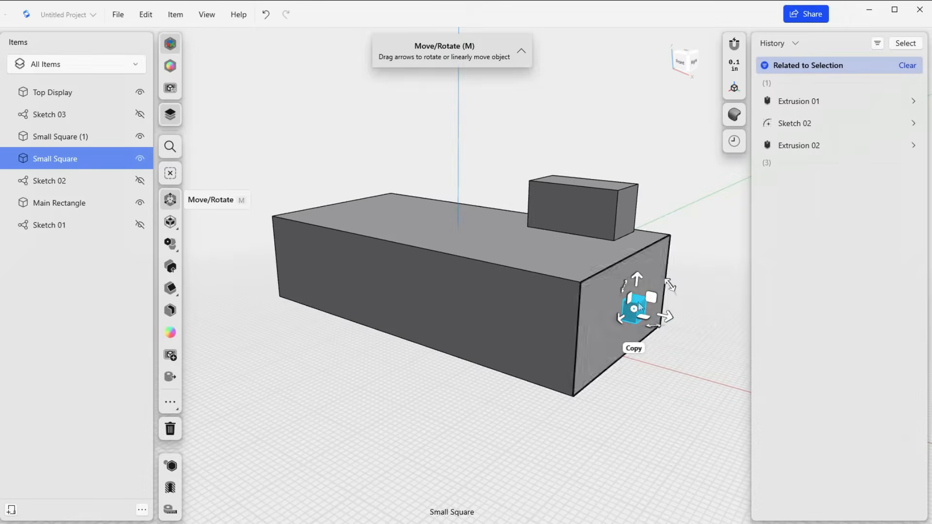
right_click(55, 161)
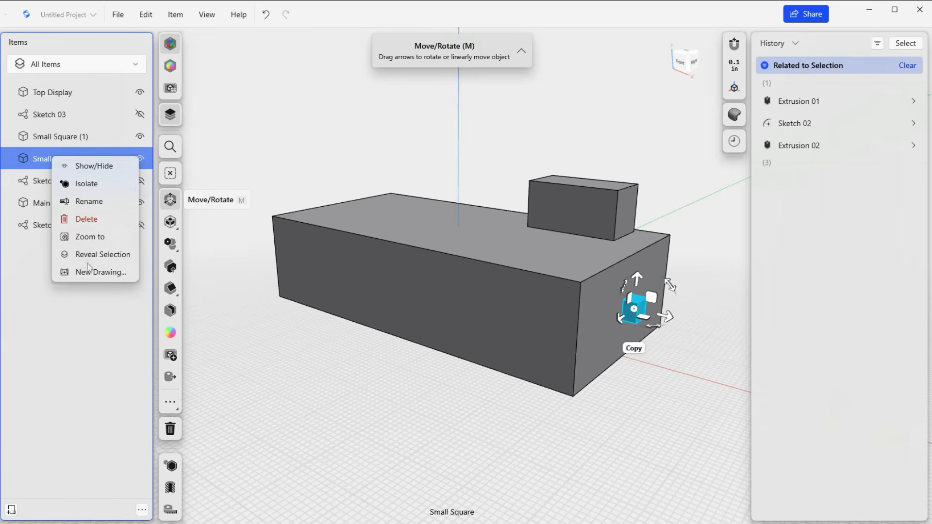
left_click(619, 409)
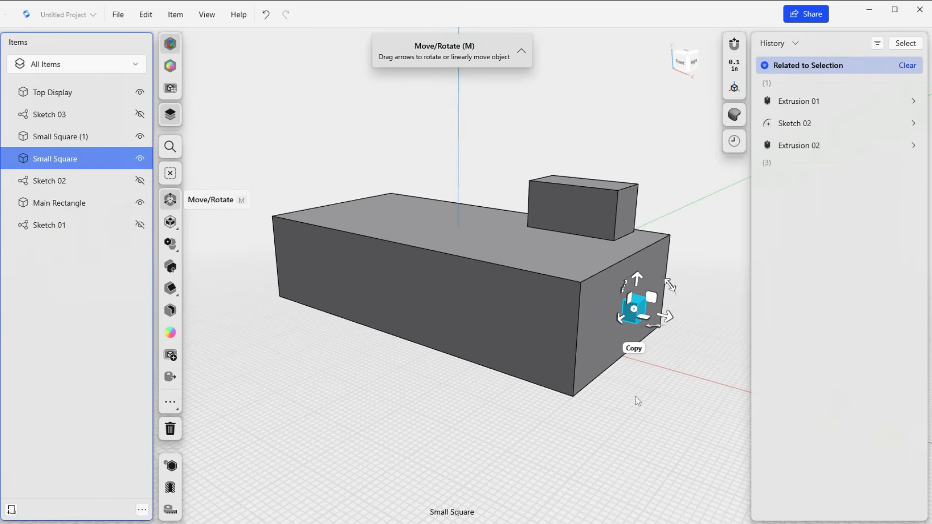
left_click(670, 400)
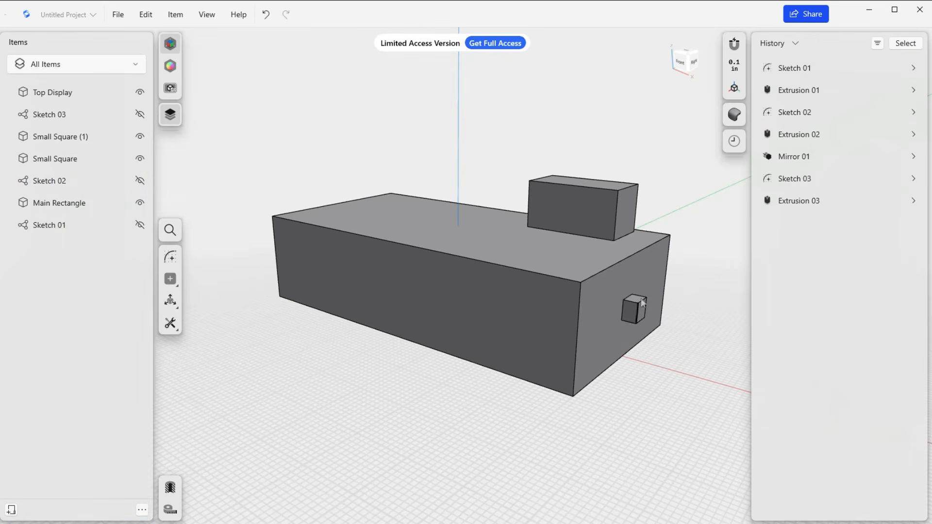
Copy Small Square with Move/Rotate, placing the copy about 0.94 in sideways along the block's end face, towards the back.
left_click(73, 162)
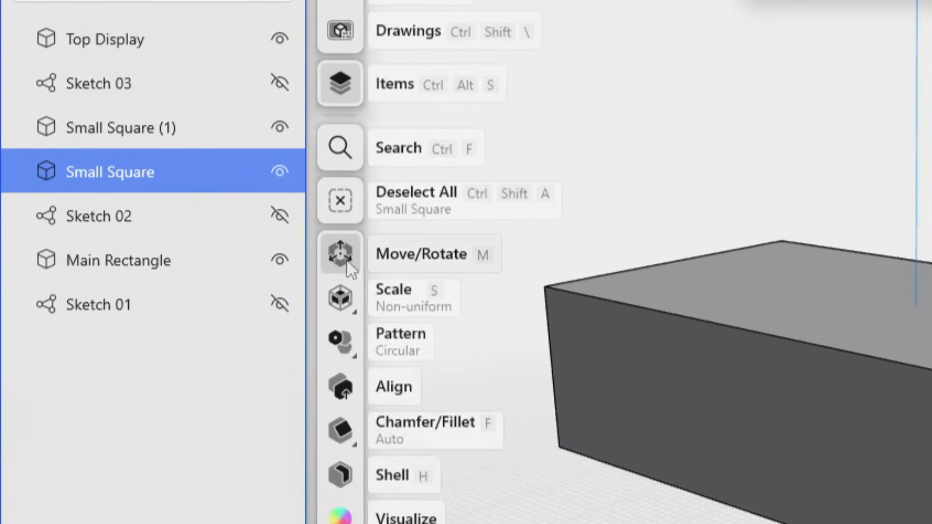
left_click(411, 258)
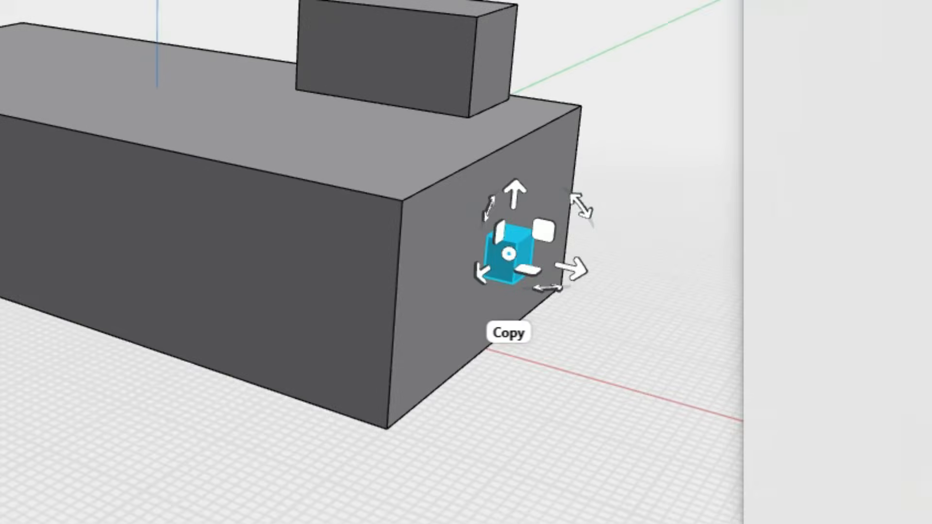
scroll(553, 382, "up", 4)
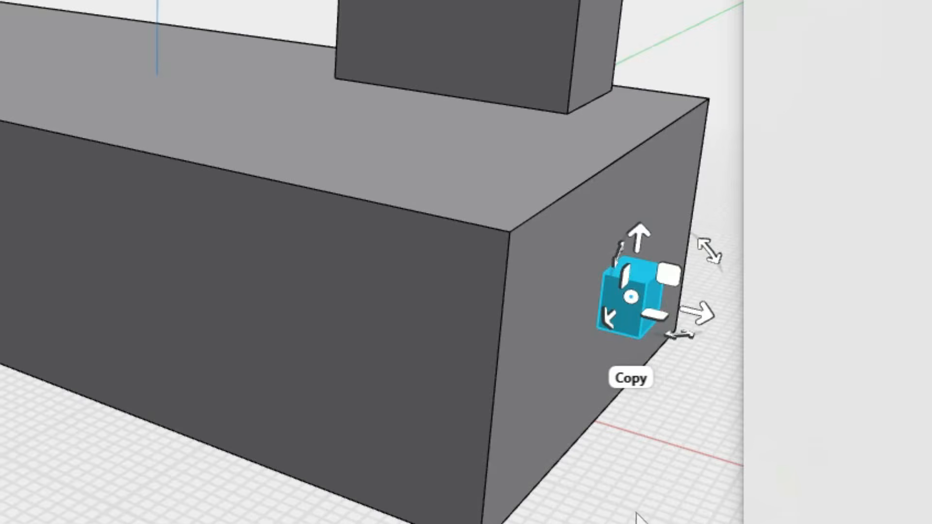
middle_click_drag(648, 523, 475, 436)
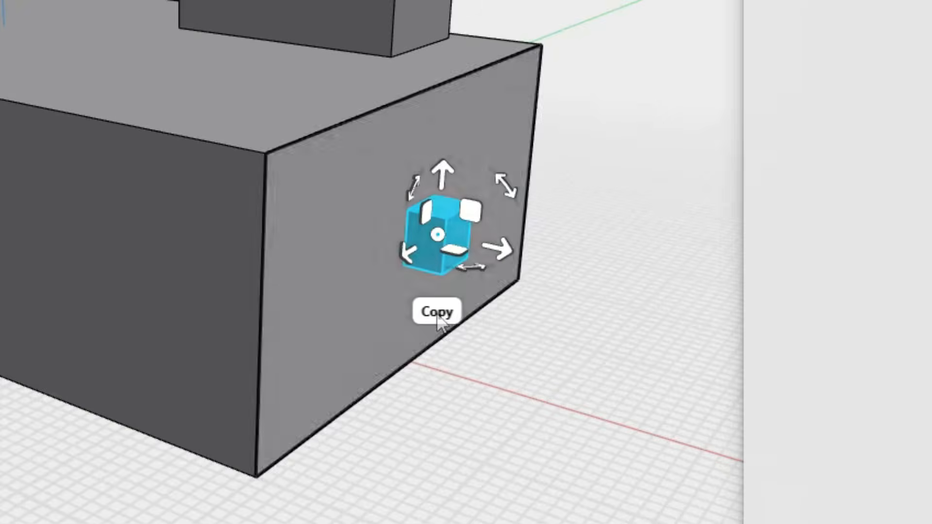
left_click(439, 313)
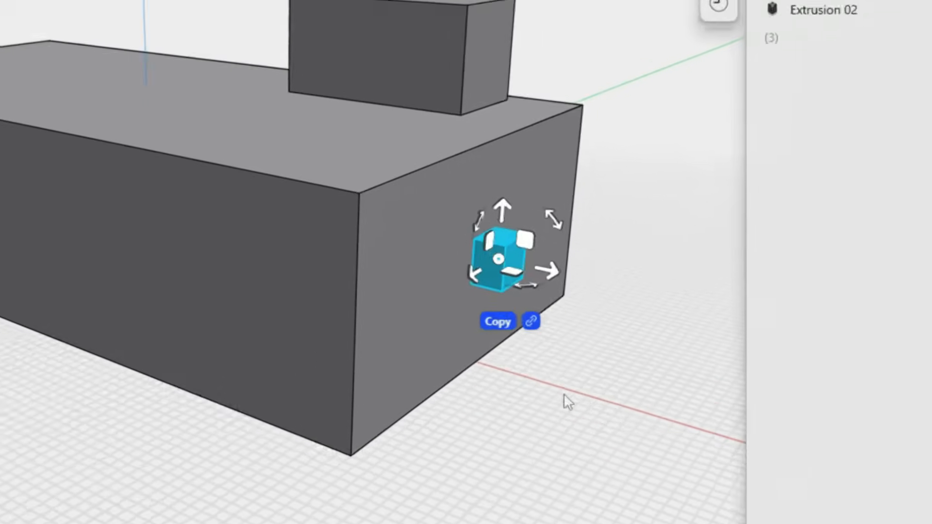
right_click_drag(520, 400, 445, 406)
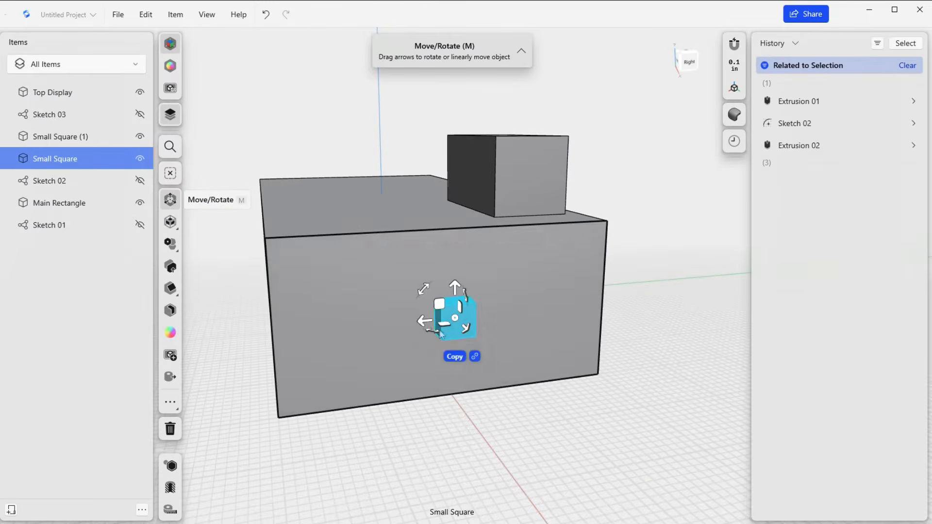
left_click(423, 324)
left_click_drag(423, 325, 496, 316)
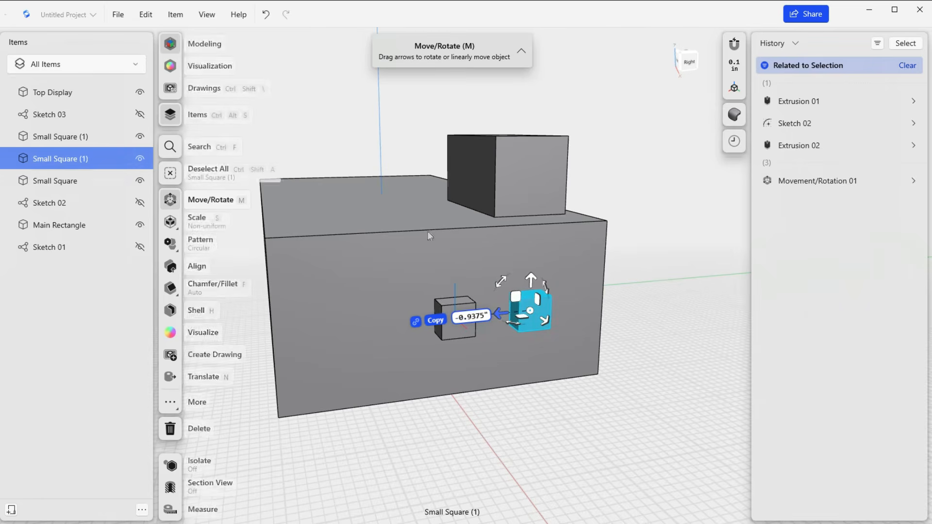
Rename the copied cube as Small Display Square and raise it in front of Top Display's end face.
right_click(66, 162)
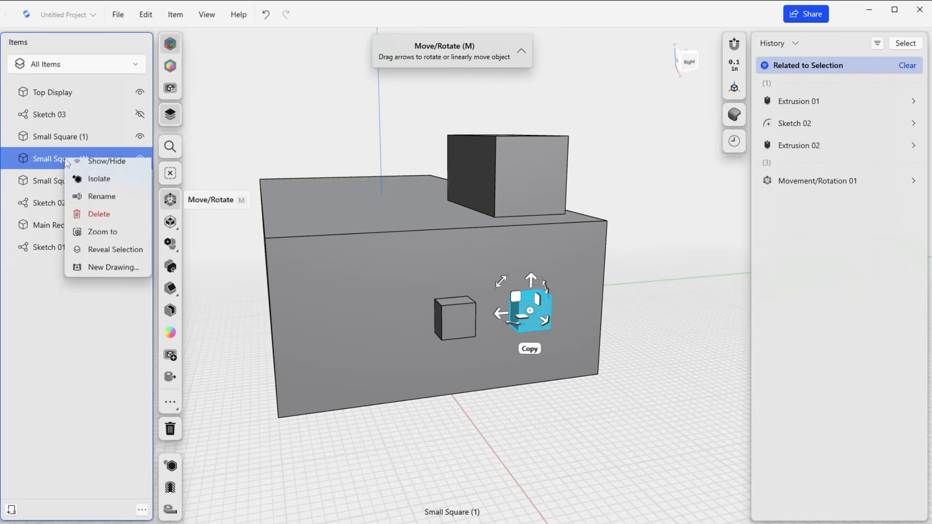
left_click(103, 204)
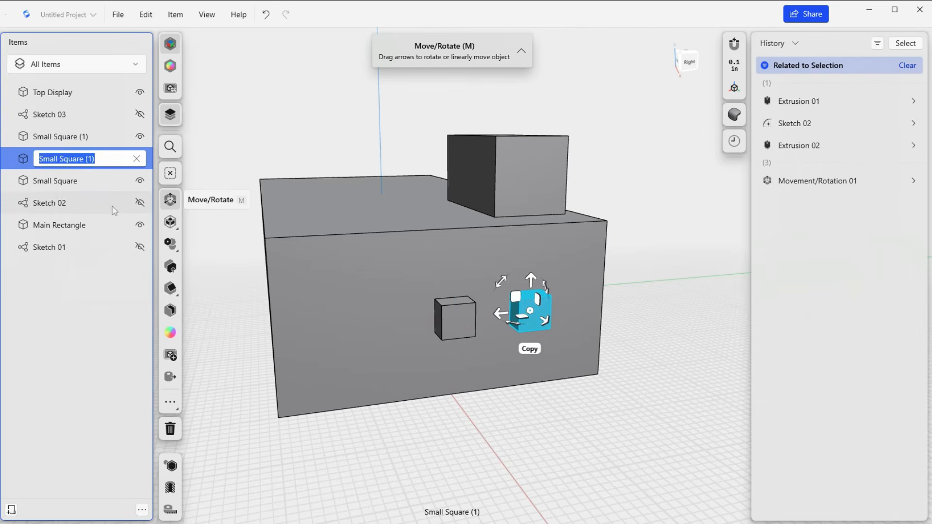
type("Saml")
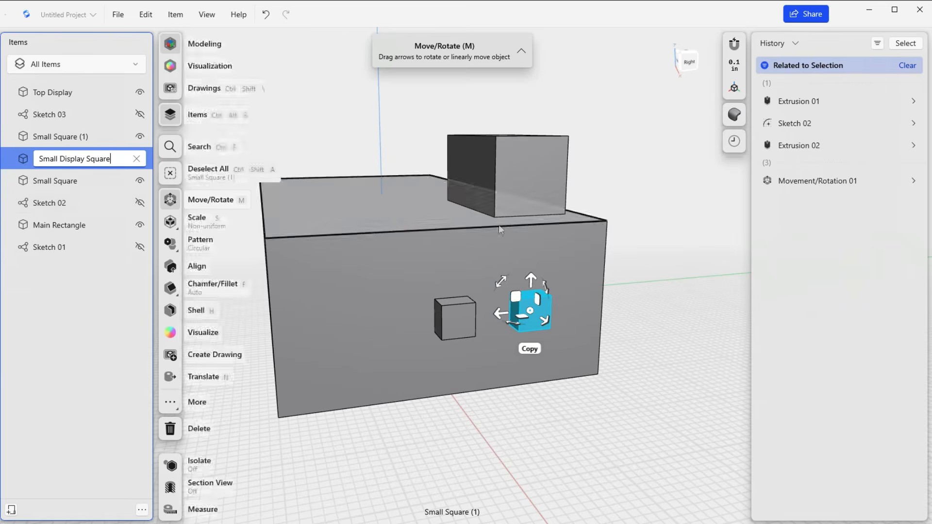
left_click_drag(531, 280, 535, 117)
left_click_drag(542, 184, 536, 203)
left_click(536, 202)
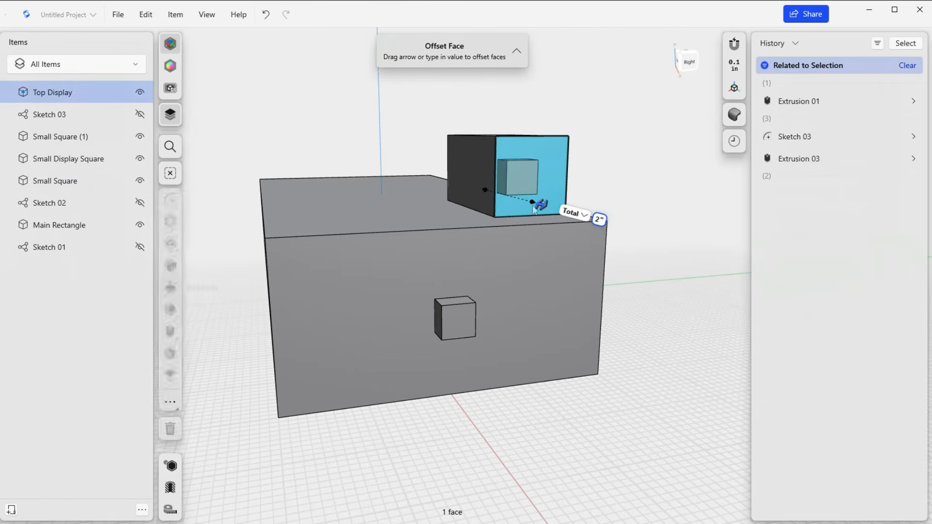
key("l")
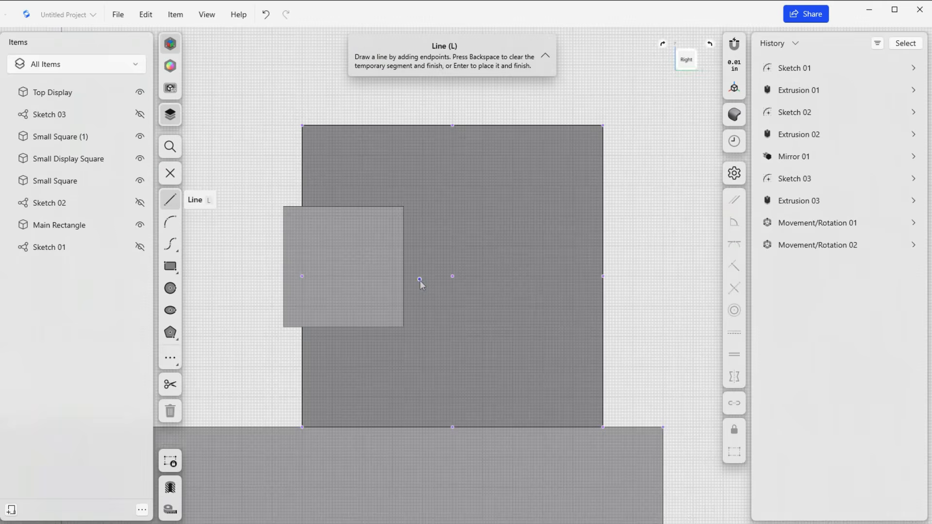
left_click(453, 276)
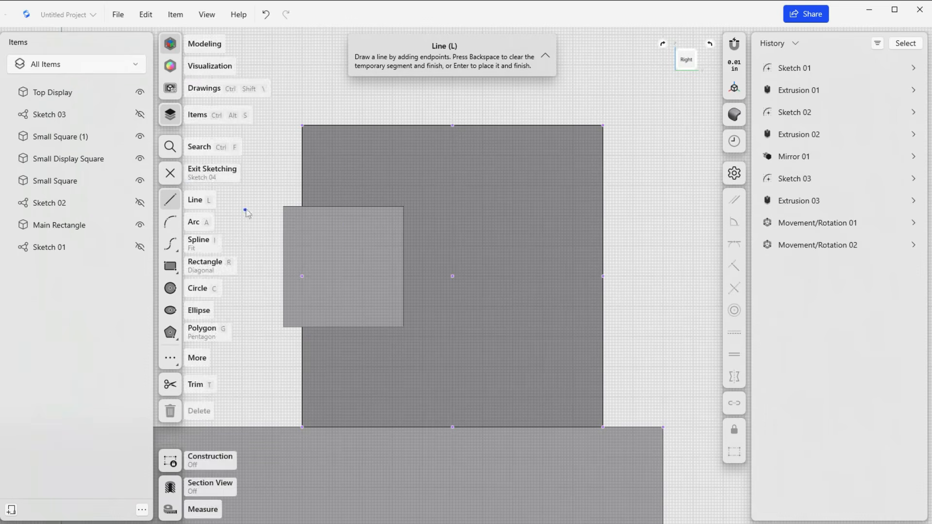
left_click(169, 173)
Sketch a vertical 1 in line joining the top and bottom edge midpoints of Top Display's end face and convert it to construction geometry.
left_click(489, 196)
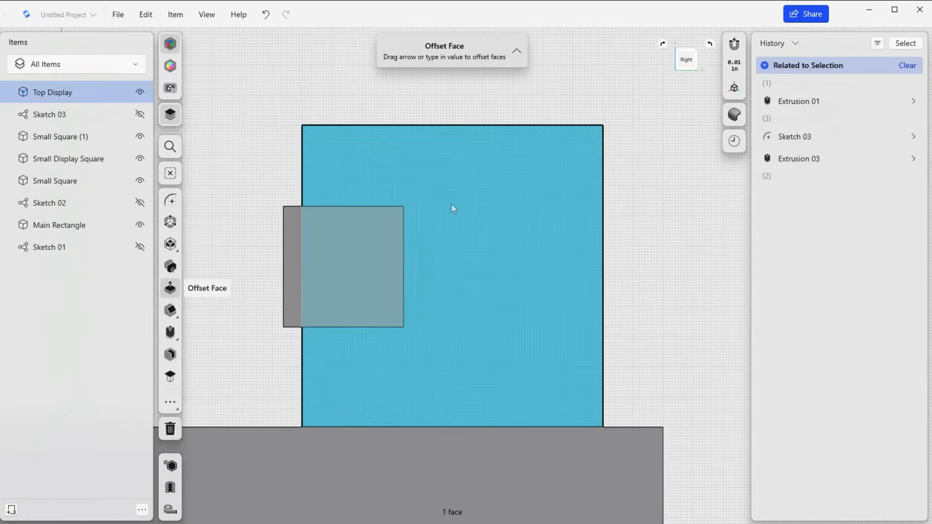
left_click(170, 199)
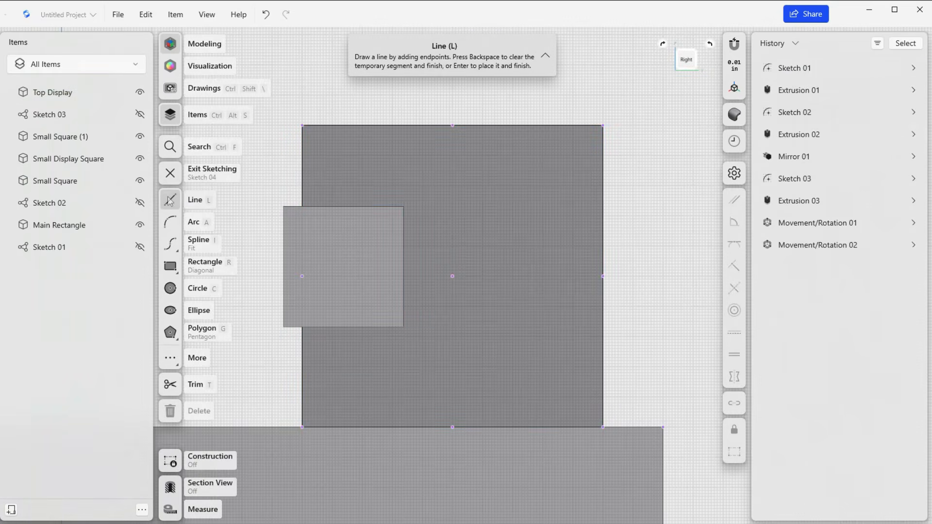
left_click(452, 125)
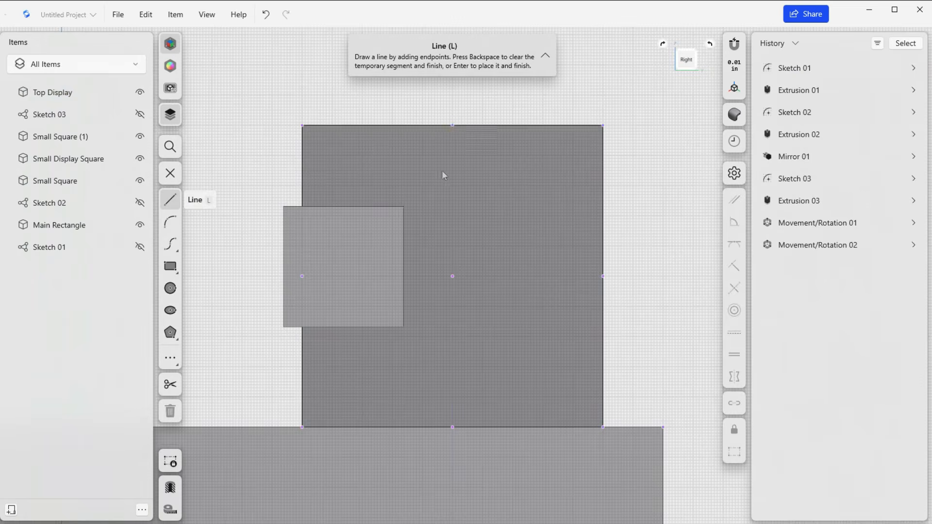
left_click(452, 427)
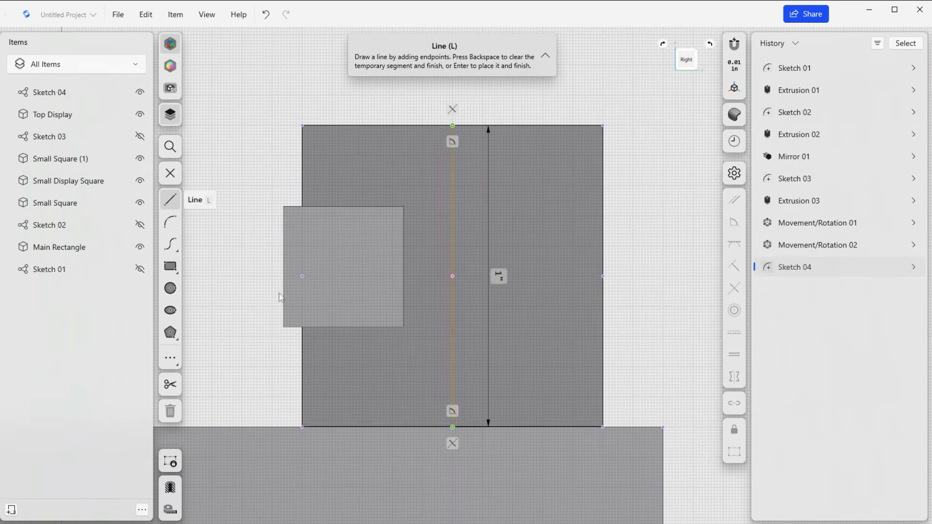
key("BackSpace")
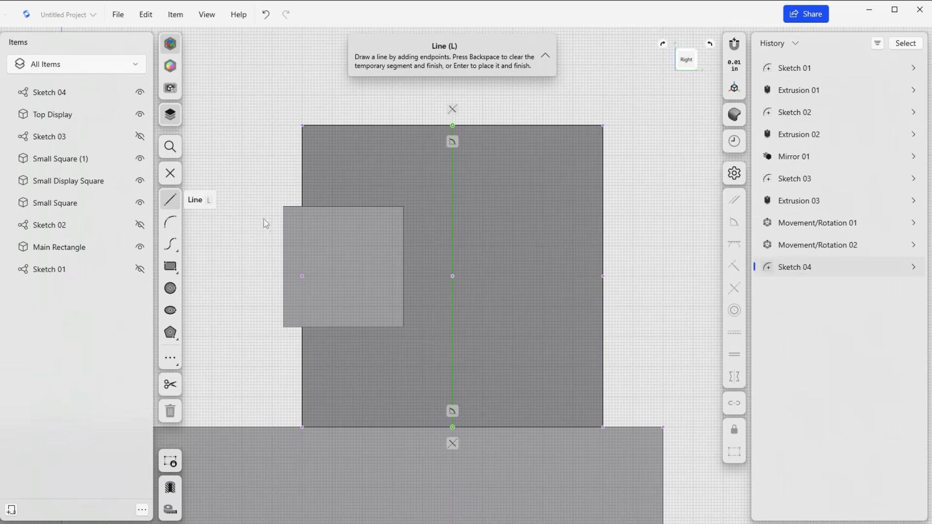
left_click(170, 176)
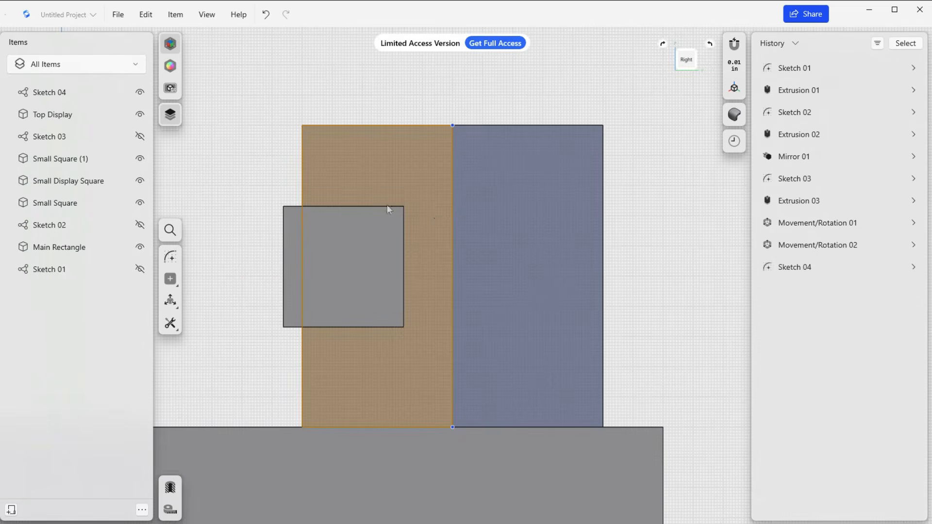
left_click(452, 212)
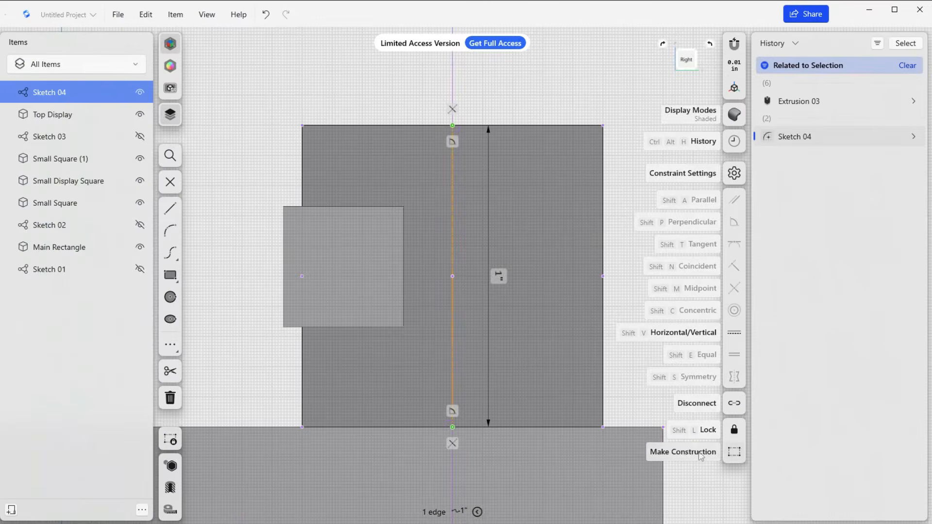
left_click(701, 455)
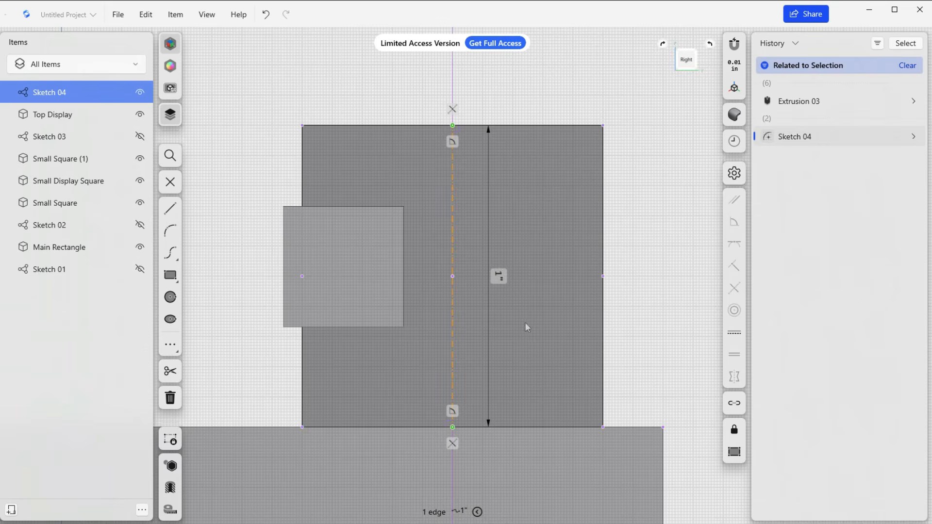
Move Small Display Square about 0.36 in sideways so it centres on the construction line of Top Display's end face.
left_click(55, 183)
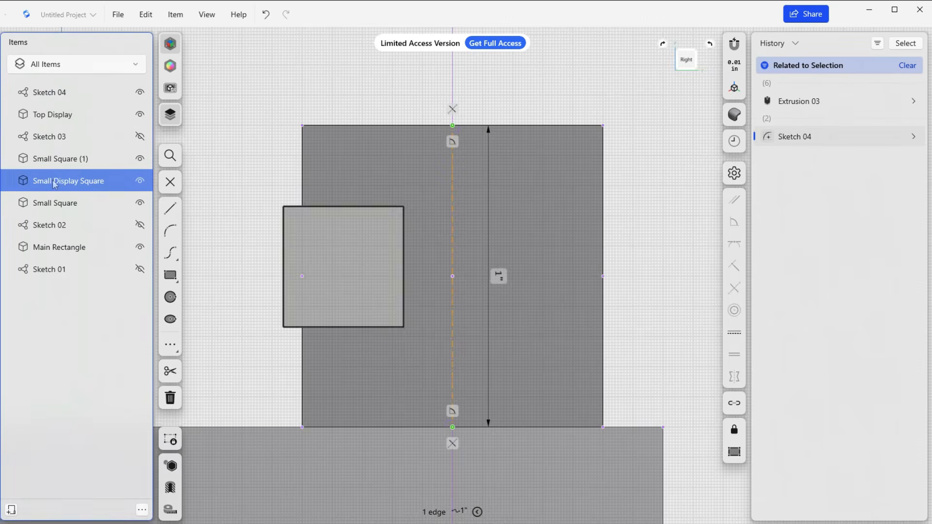
key("m")
left_click_drag(383, 266, 487, 266)
scroll(436, 295, "up", 3)
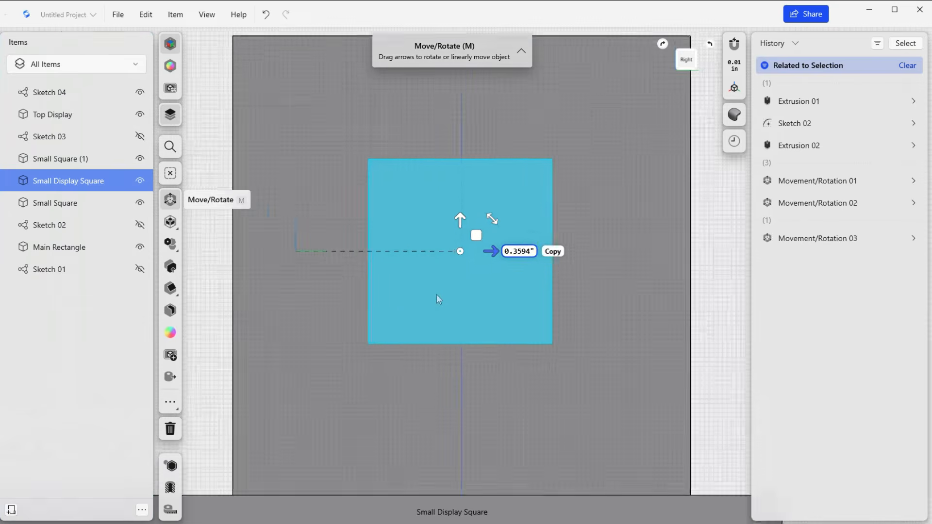
scroll(435, 295, "up", 3)
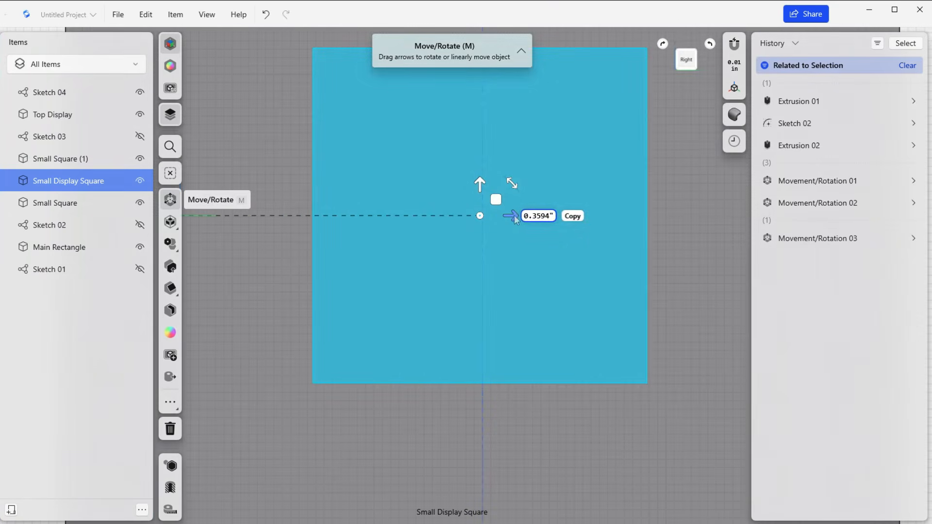
left_click_drag(515, 217, 519, 220)
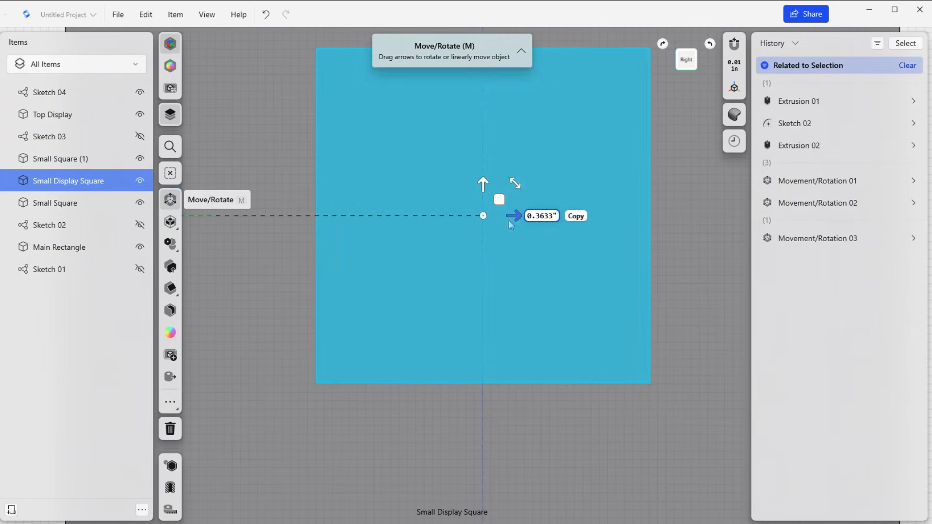
scroll(498, 226, "up", 2)
scroll(498, 226, "down", 3)
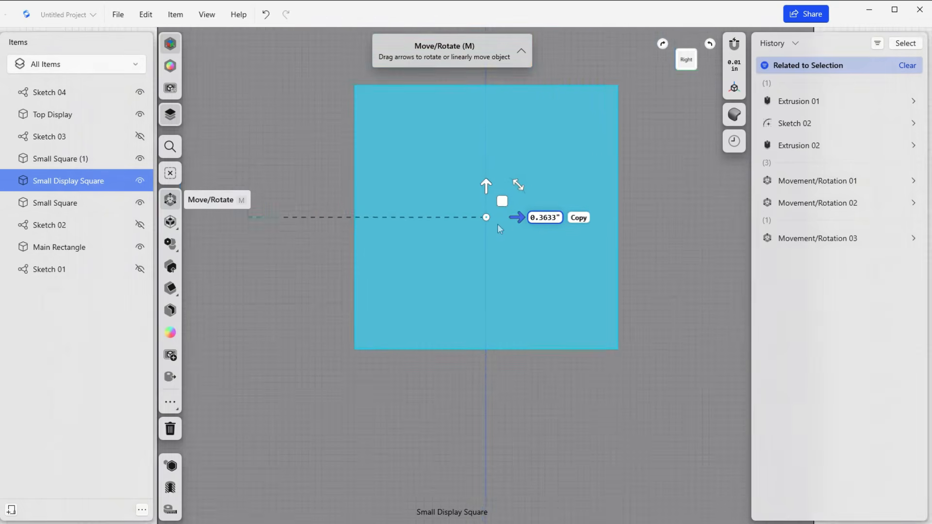
scroll(497, 225, "down", 2)
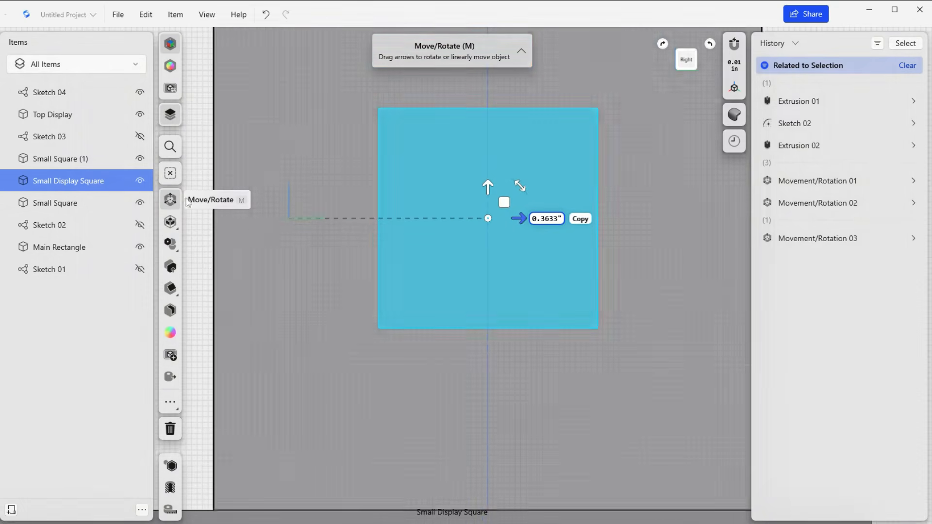
scroll(342, 248, "down", 6)
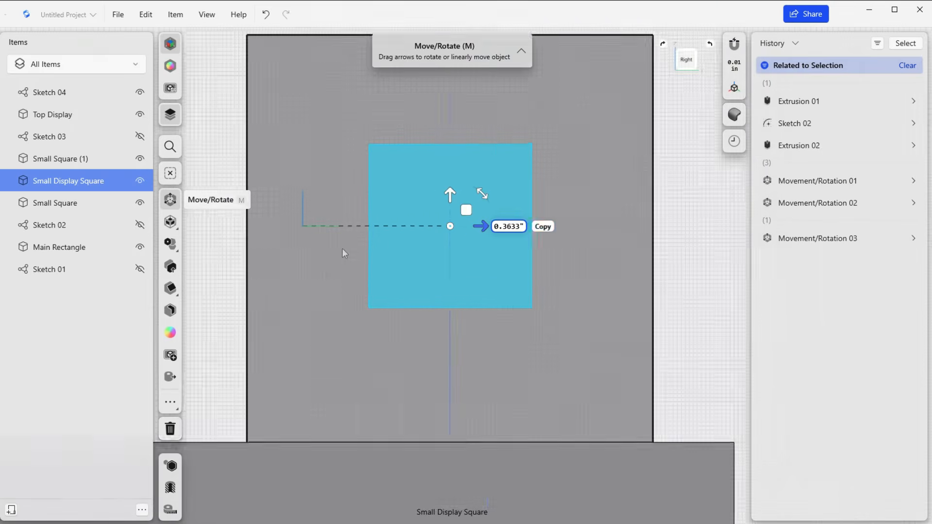
scroll(418, 296, "down", 1)
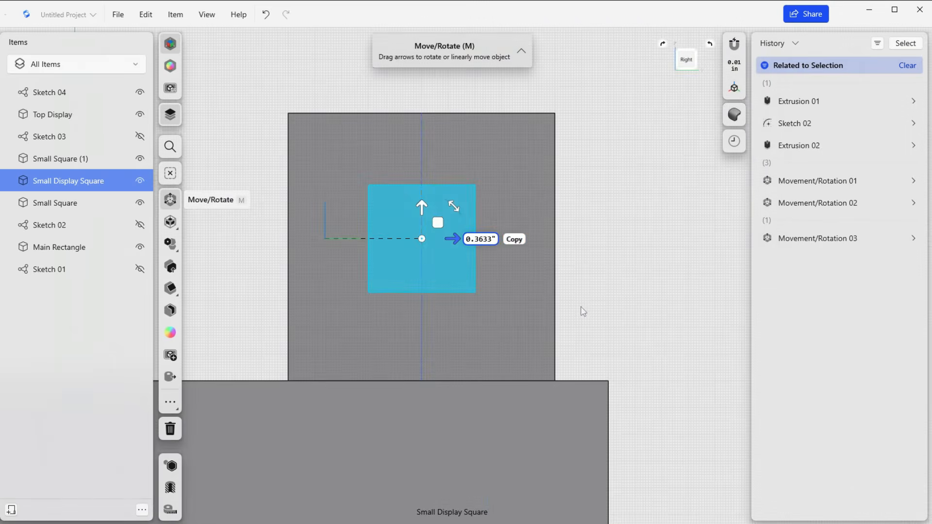
left_click(581, 305)
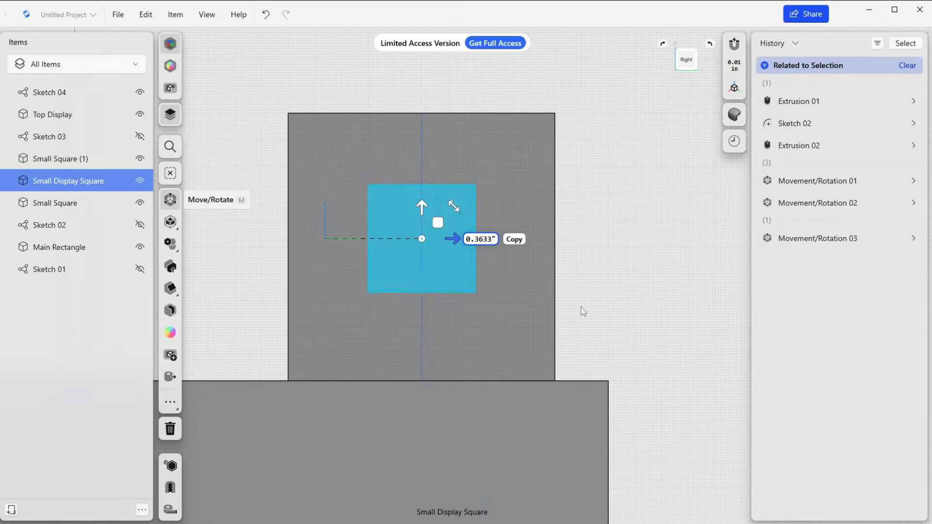
Move Small Display Square about 0.27 in inwards so that it meets Top Display's end face.
left_click(415, 236)
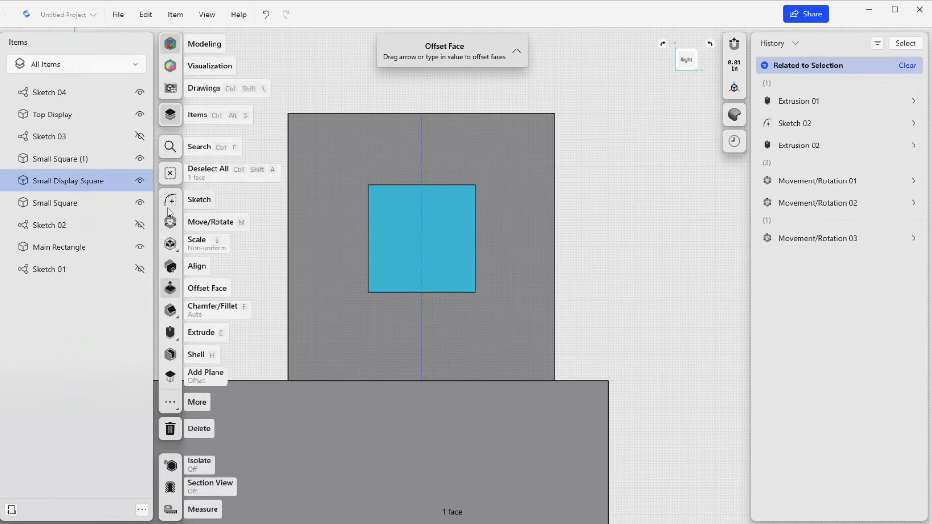
left_click(170, 222)
right_click_drag(542, 270, 429, 272)
left_click_drag(355, 238, 447, 236)
left_click(91, 188)
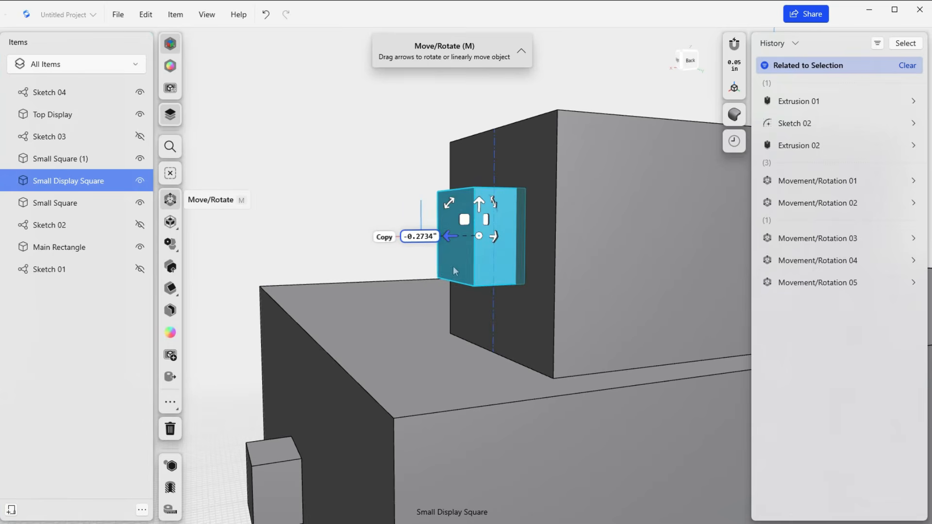
right_click_drag(453, 266, 520, 309)
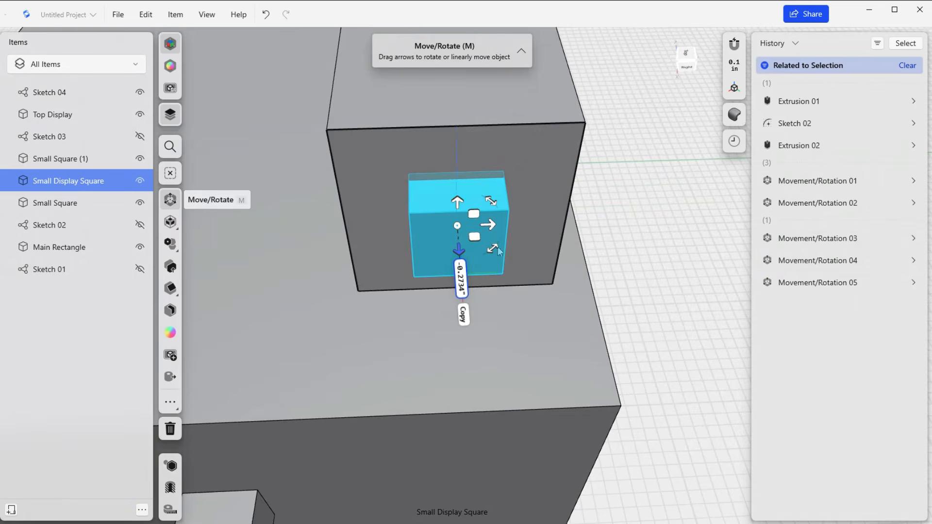
right_click_drag(498, 251, 513, 223)
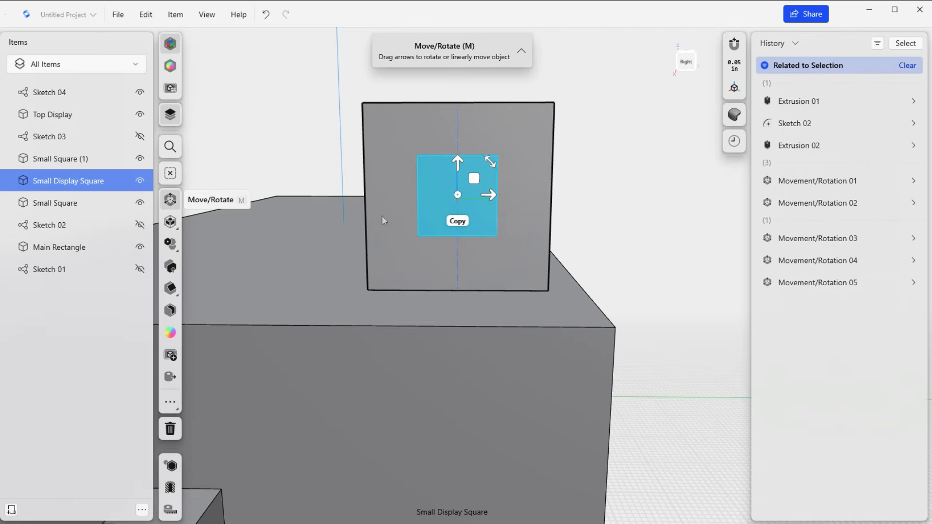
Measure the two vertical edges of Top Display's end face with Object Measurements.
key("f")
left_click(366, 197)
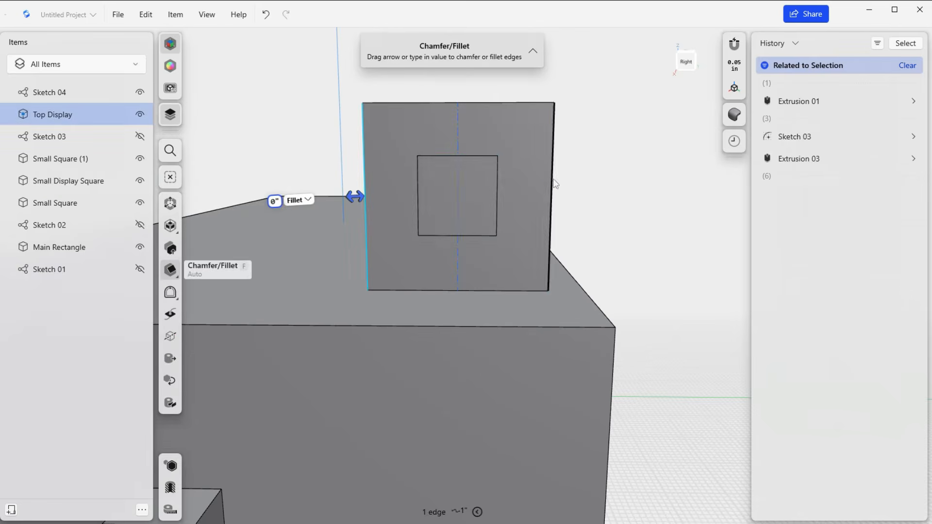
left_click(552, 184)
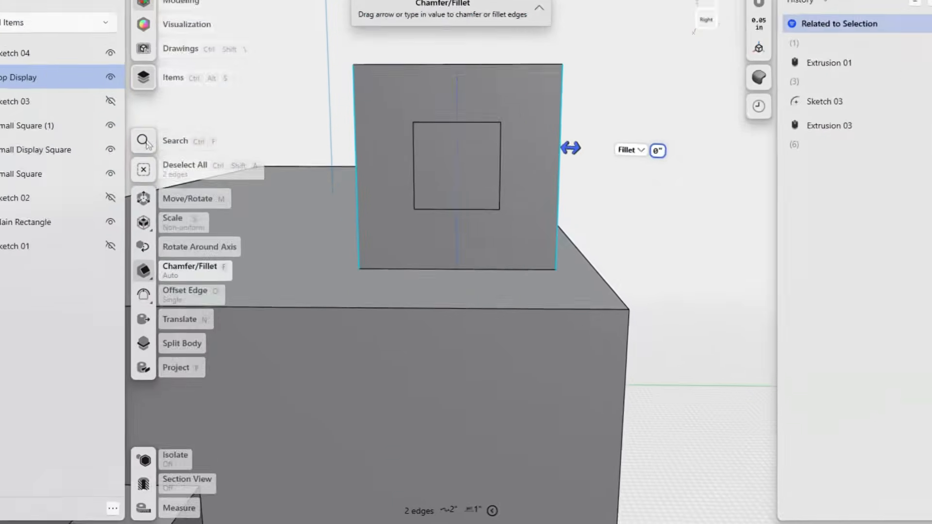
left_click(170, 173)
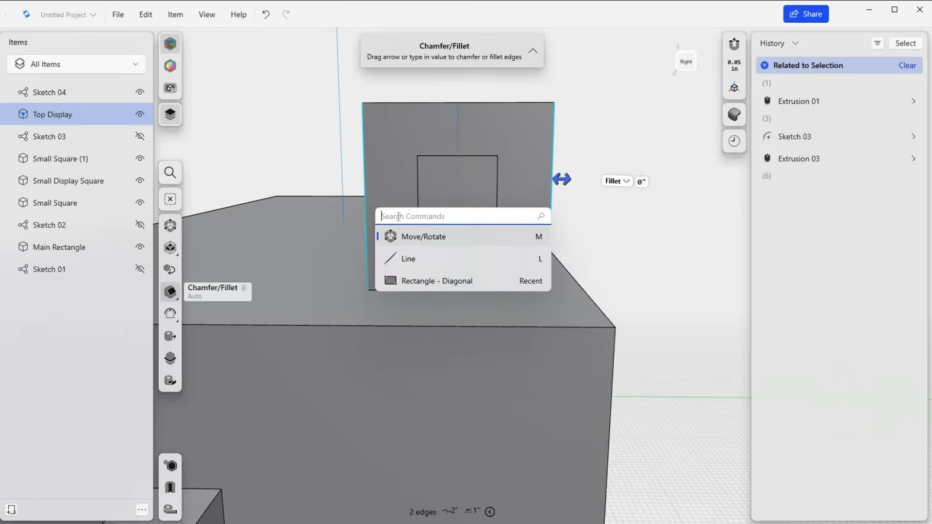
type("measure")
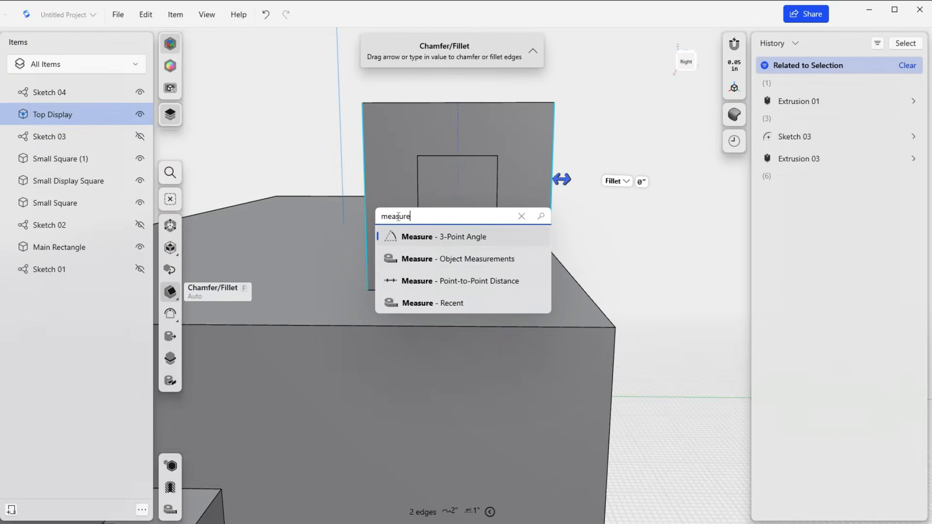
left_click(428, 260)
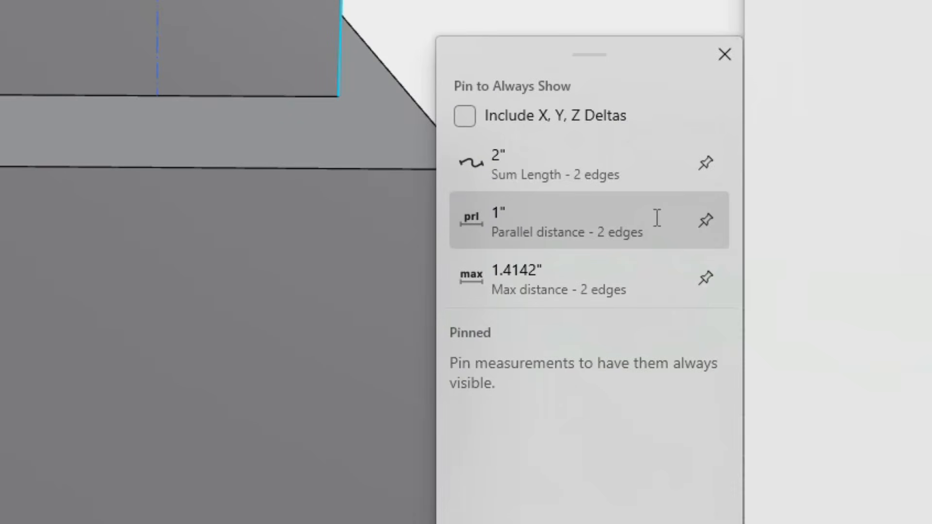
Pin the parallel distance between the two edges, view it on the model, and remove the pinned measurement.
left_click(706, 218)
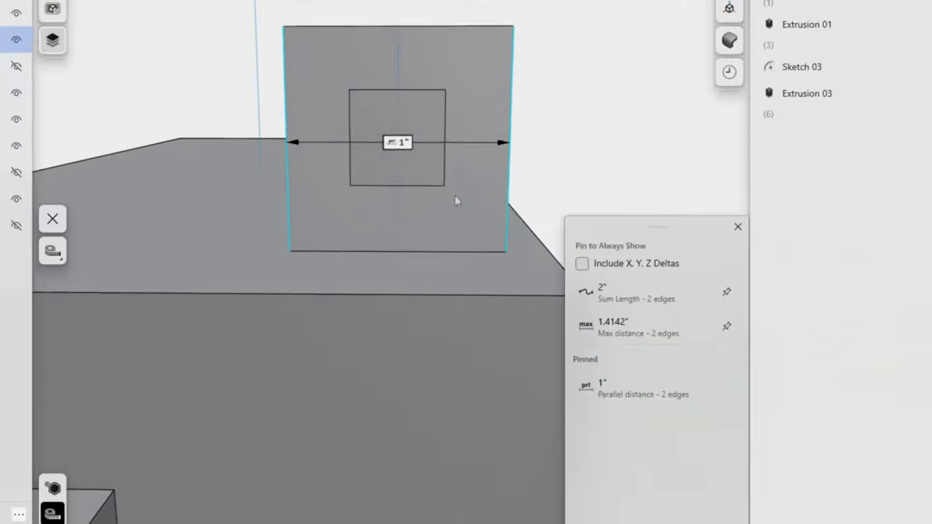
right_click_drag(332, 76, 360, 92)
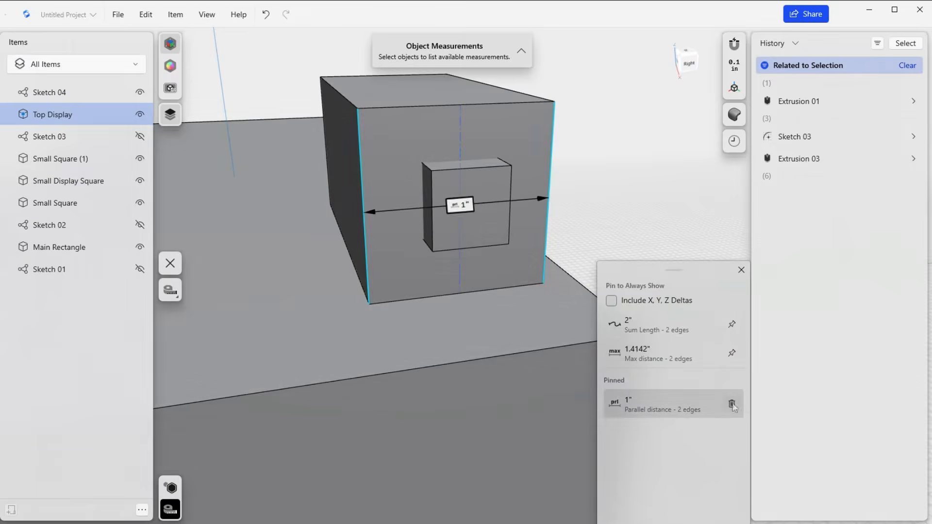
left_click(731, 405)
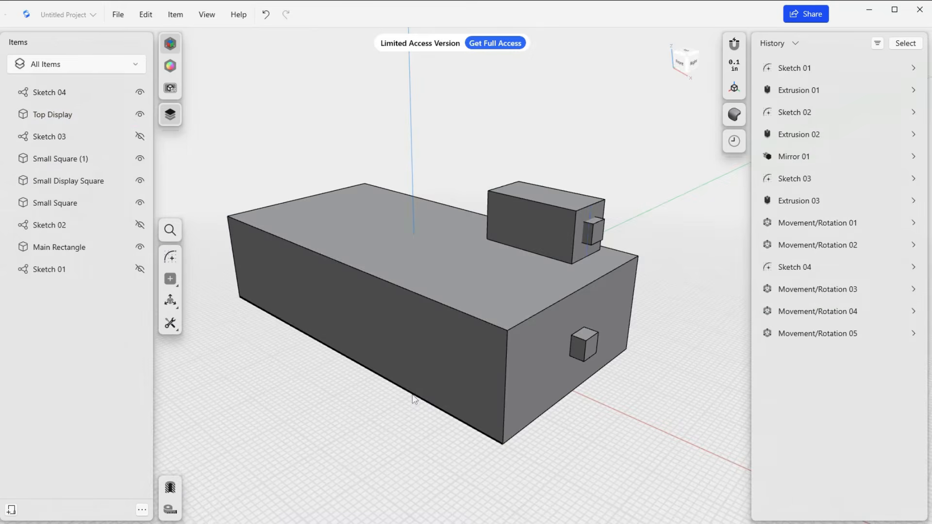
Set up a mirror of Small Display Square across the origin plane perpendicular to the block's length, hiding Main Rectangle to reach the plane.
right_click_drag(467, 273, 432, 242)
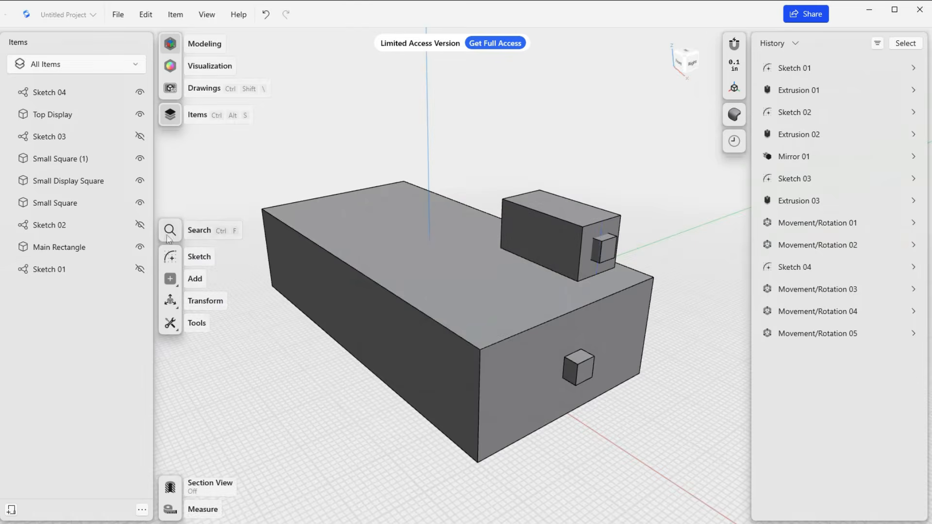
left_click(169, 235)
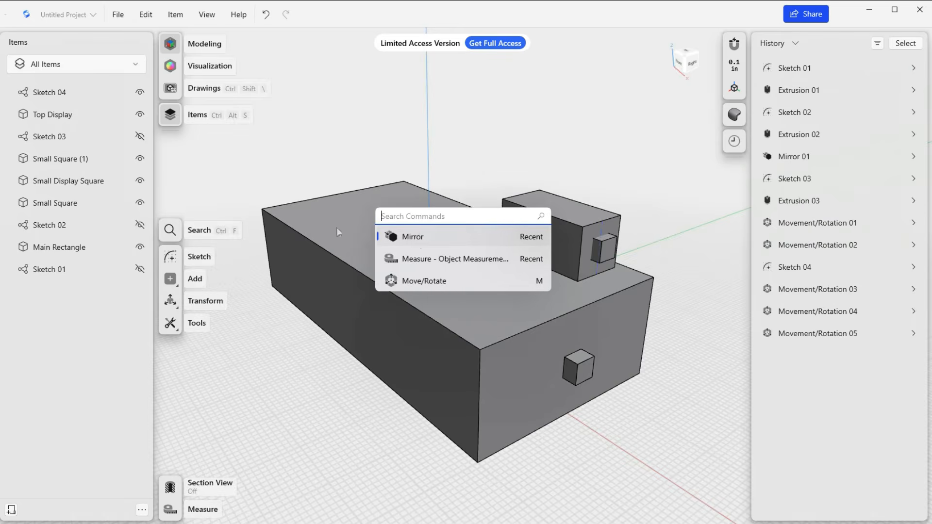
left_click(417, 238)
left_click(83, 182)
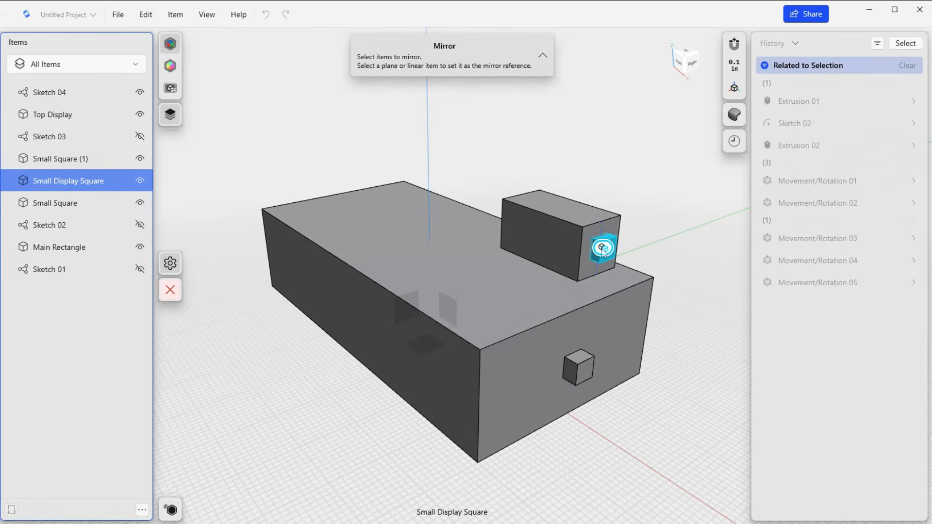
scroll(405, 309, "up", 3)
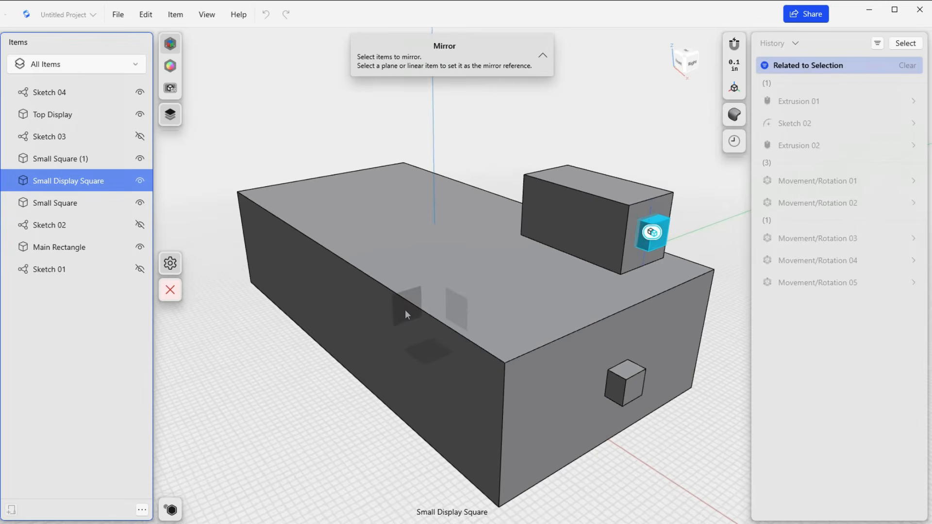
left_click(147, 252)
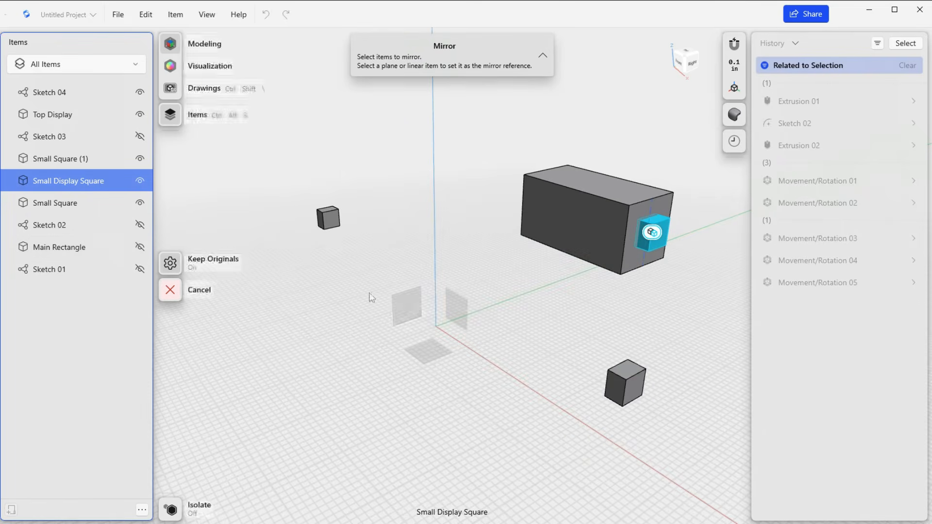
left_click(406, 307)
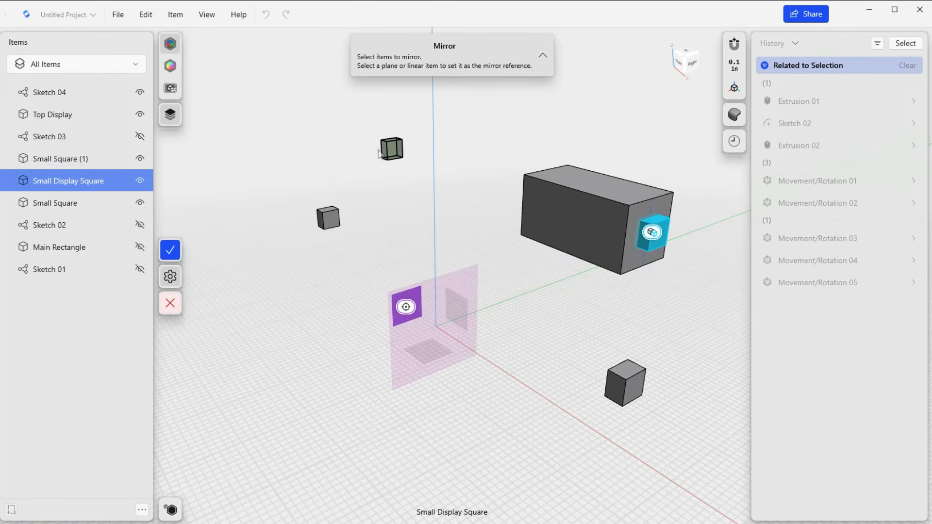
Check the mirrored cube's preview at the block's opposite end, show Main Rectangle again, and complete the mirror.
right_click_drag(381, 196, 429, 196)
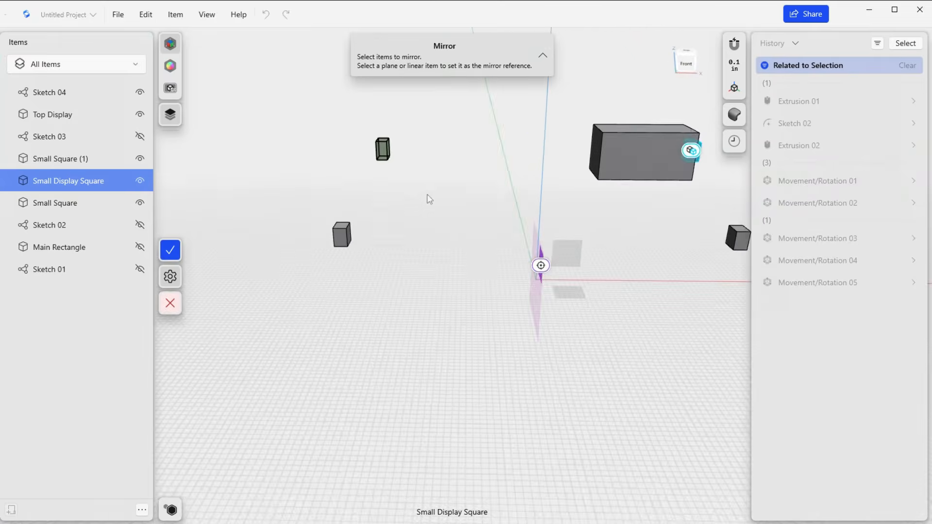
scroll(438, 201, "down", 2)
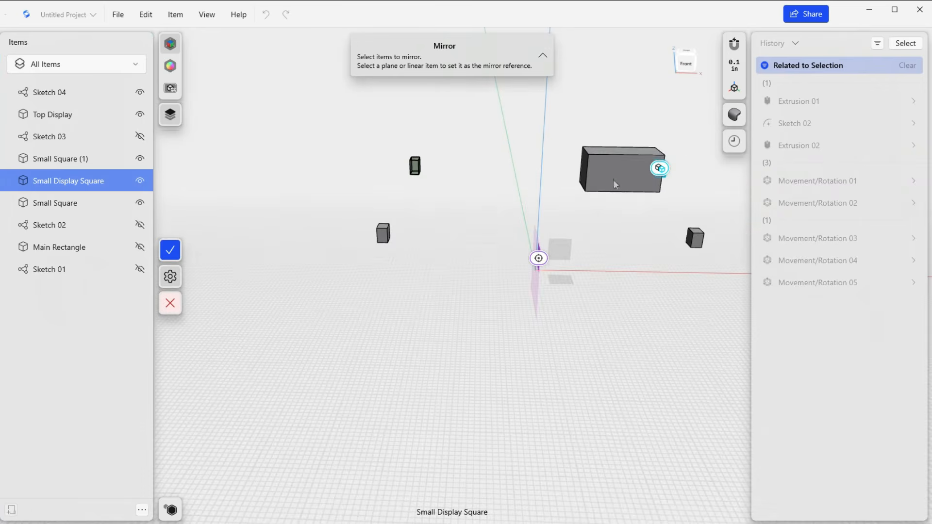
scroll(587, 212, "up", 2)
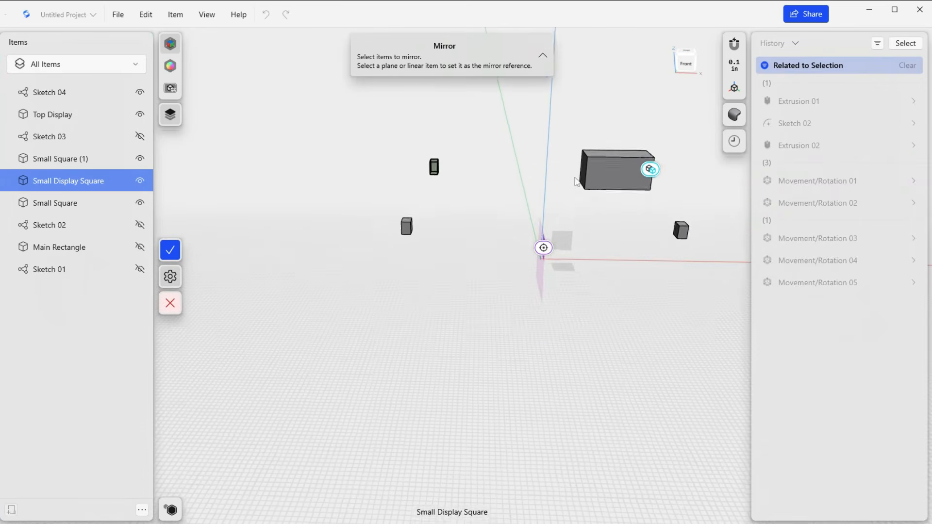
scroll(588, 213, "up", 1)
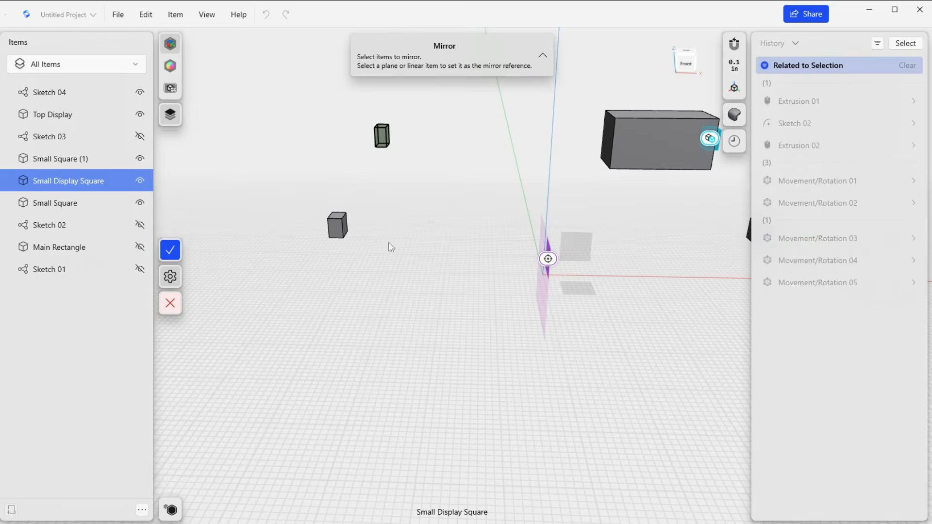
scroll(571, 241, "down", 2)
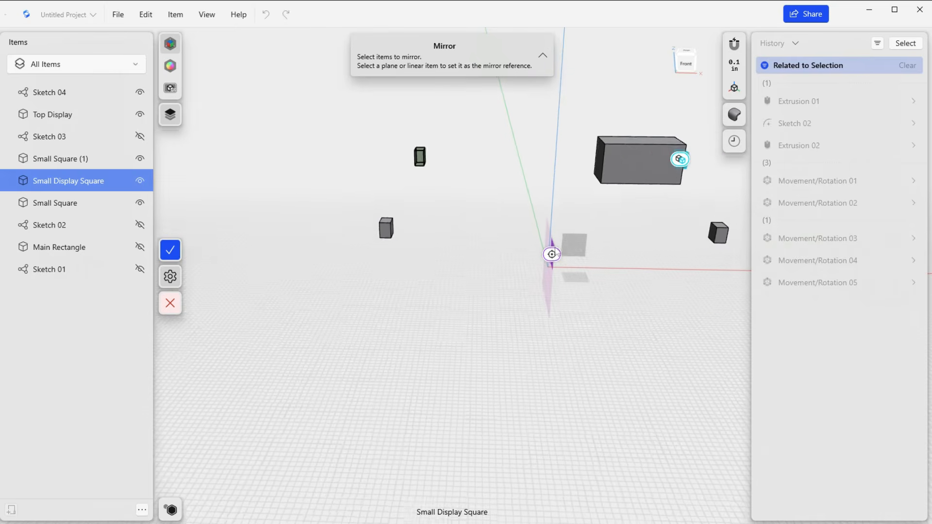
left_click(140, 247)
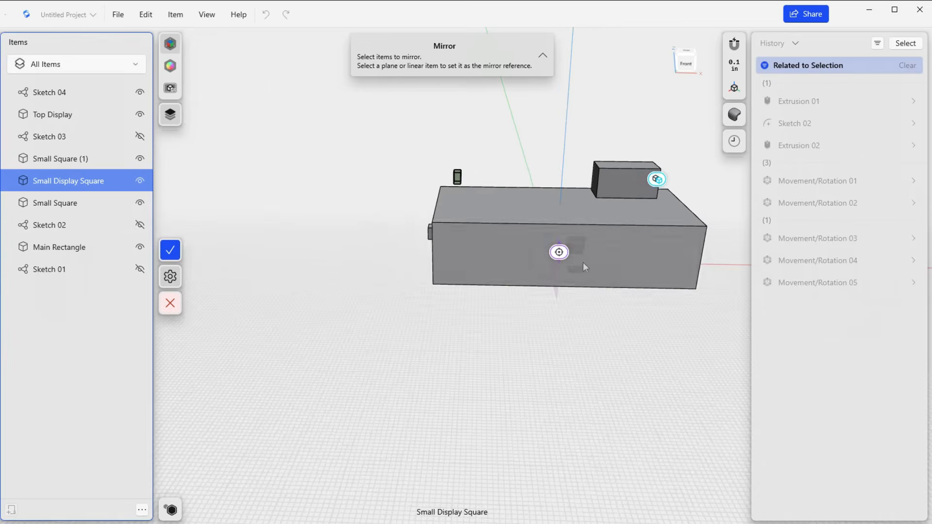
right_click_drag(587, 280, 669, 153)
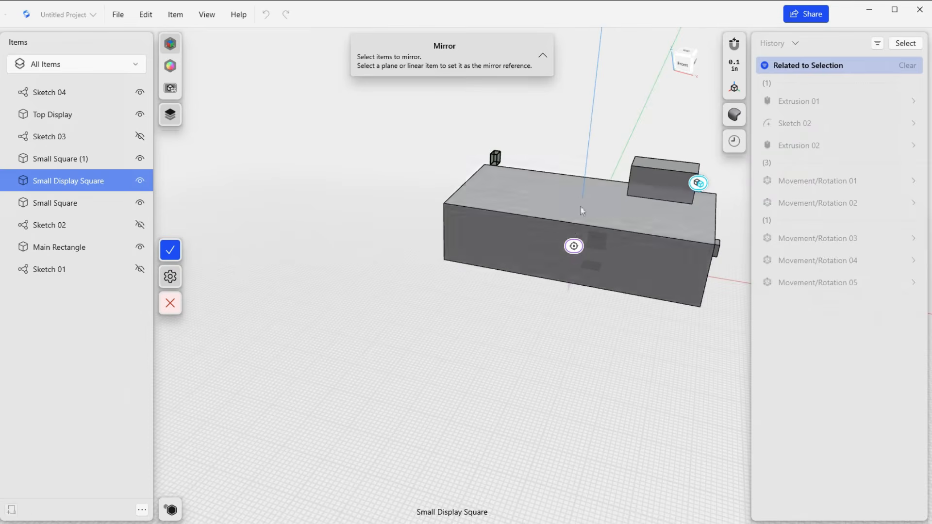
left_click(170, 250)
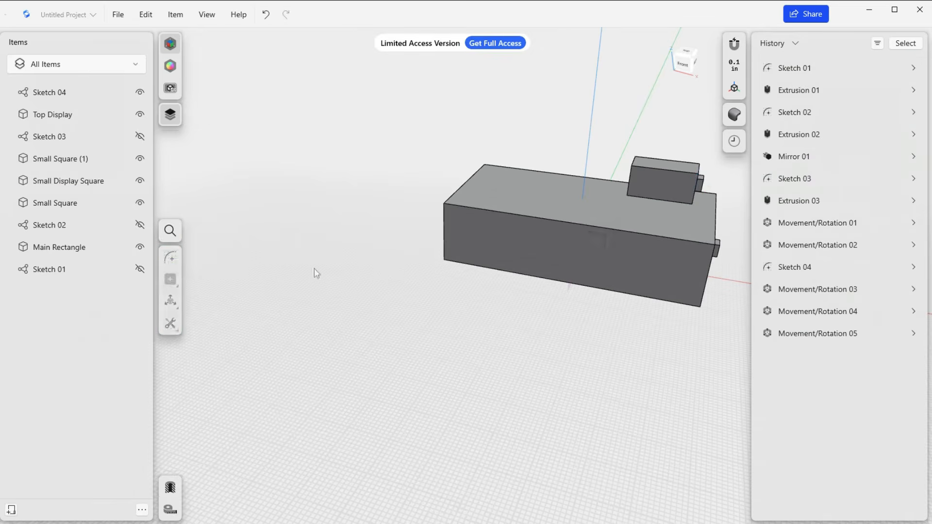
Examine the block, Top Display and the small end cubes from the front, from above and from the end.
mouse_move(599, 306)
right_mouse_down()
mouse_move(585, 294)
mouse_move(596, 290)
right_mouse_up()
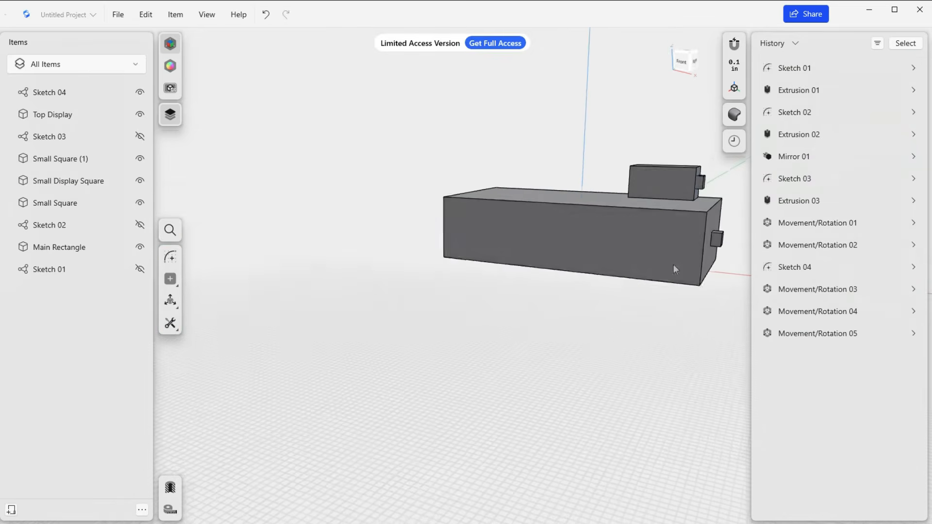
scroll(674, 264, "up", 1)
middle_click_drag(601, 358, 552, 423)
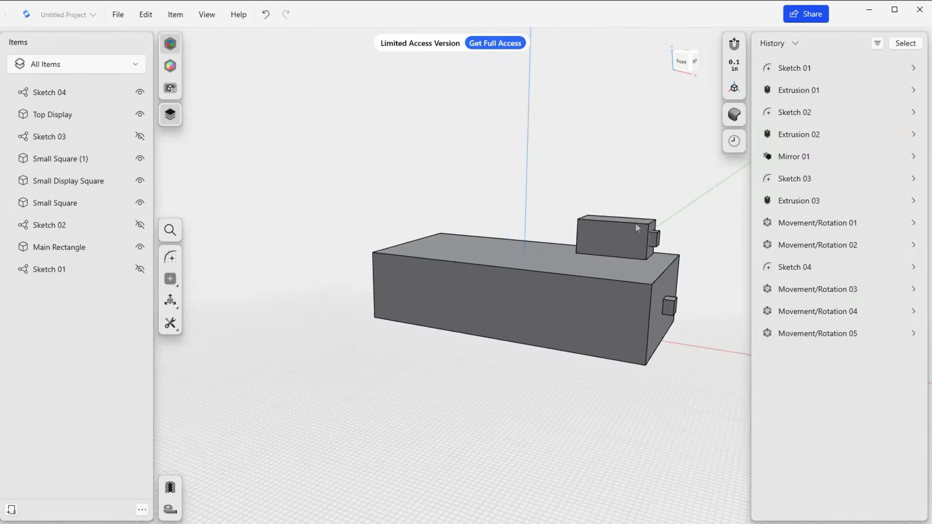
right_click_drag(603, 243, 619, 297)
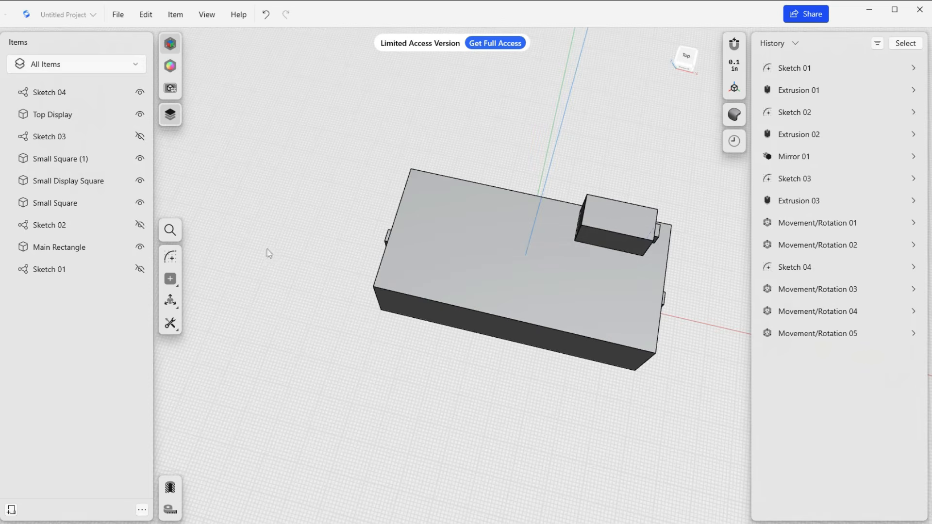
left_click(170, 278)
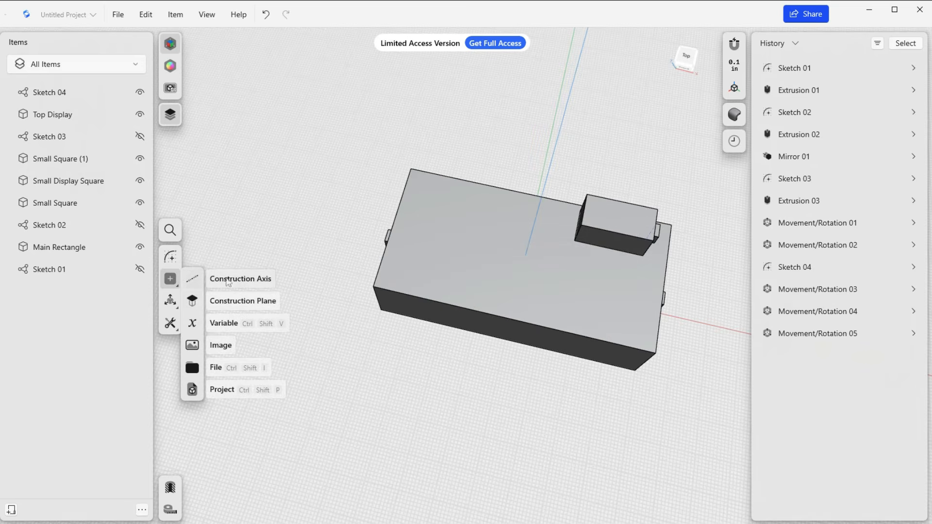
left_click(307, 286)
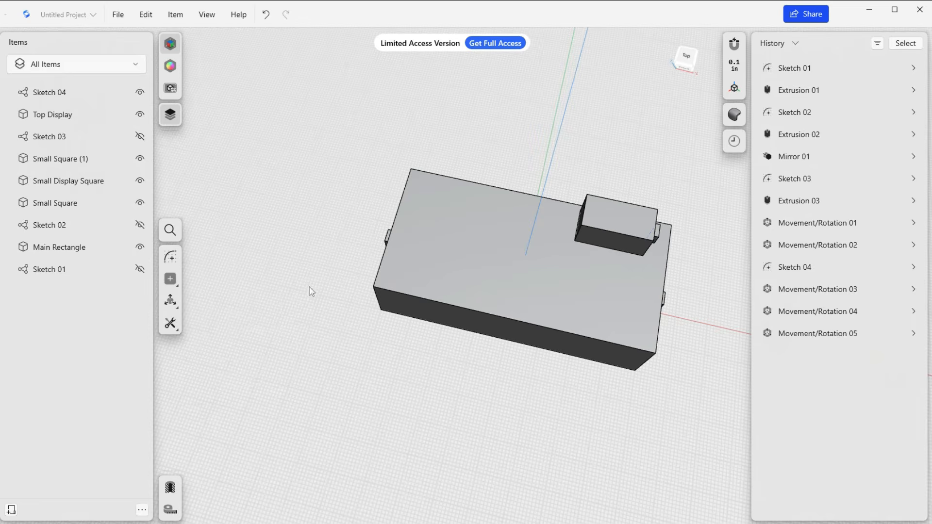
right_click_drag(575, 282, 545, 250)
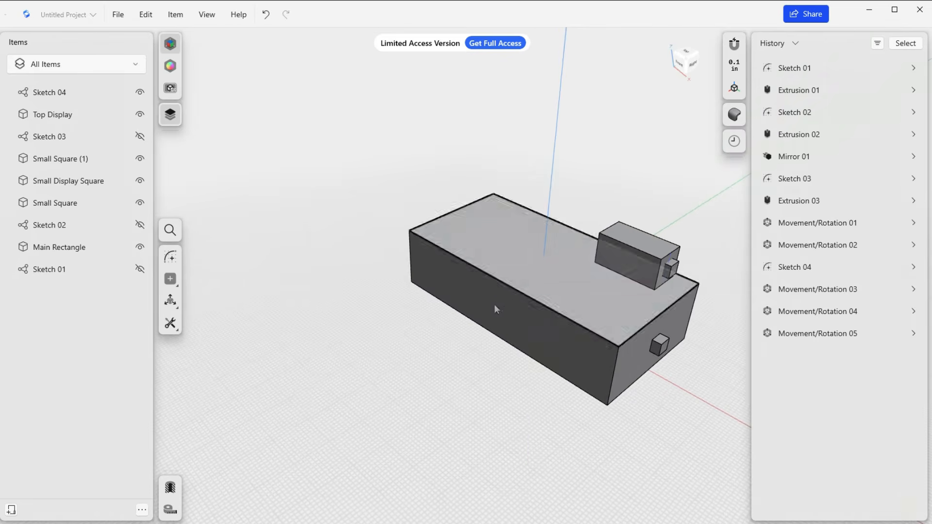
middle_click_drag(493, 359, 478, 349)
right_click_drag(480, 352, 514, 294)
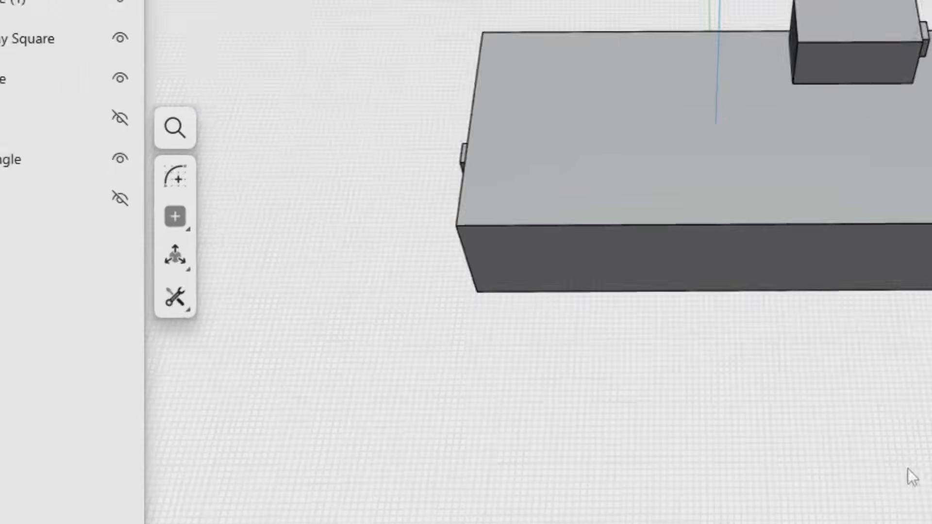
Set up a construction plane of the Midplane type between the two end faces of Top Display.
left_click(175, 204)
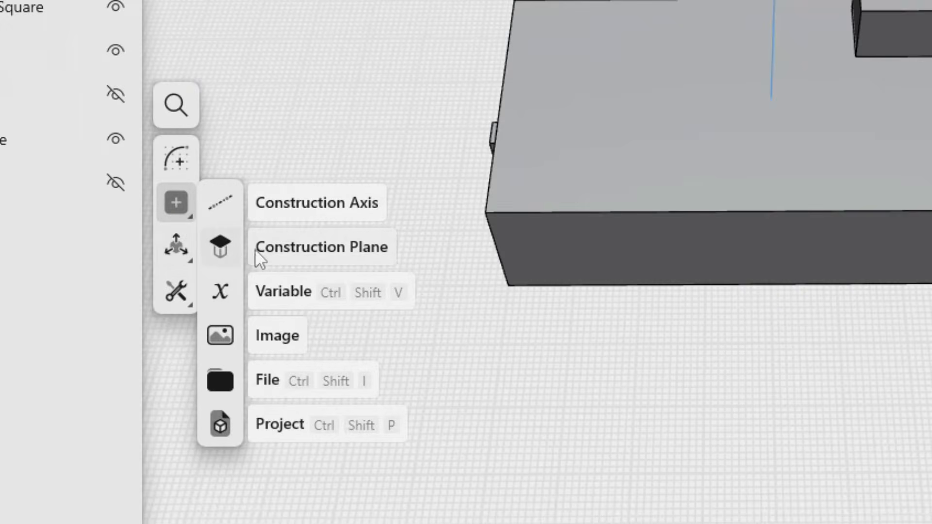
left_click(276, 250)
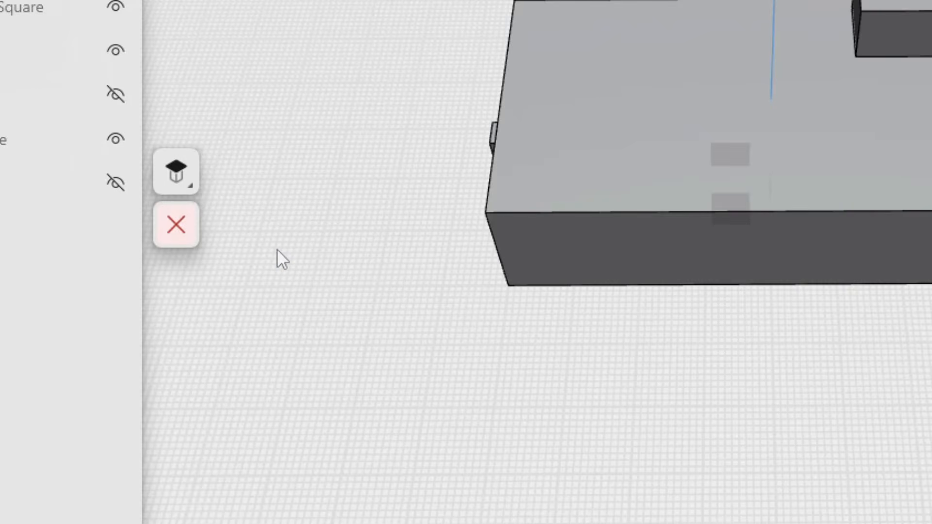
left_click(192, 187)
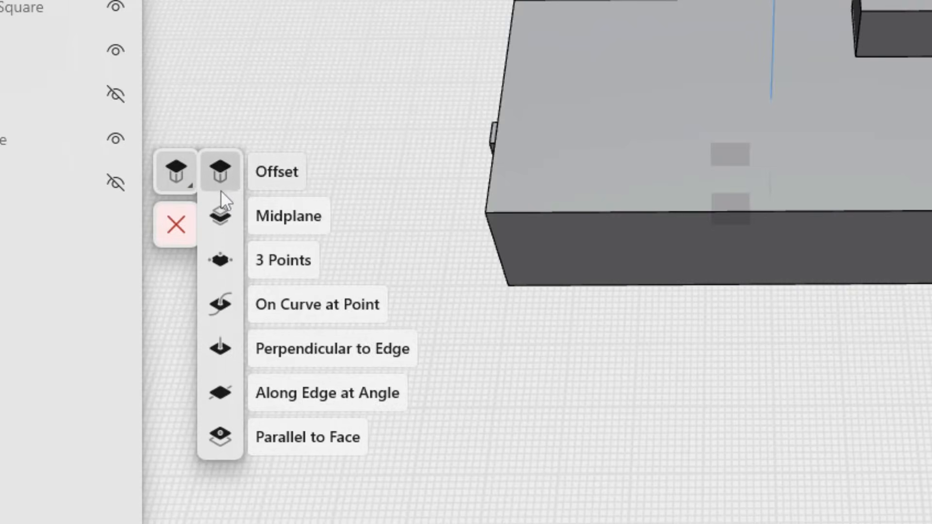
left_click(216, 219)
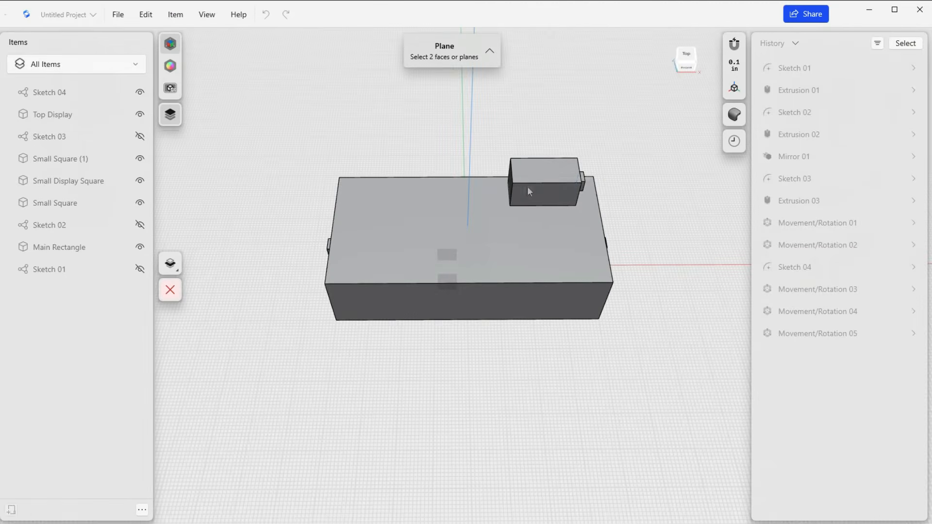
right_click_drag(584, 200, 566, 182)
left_click(581, 192)
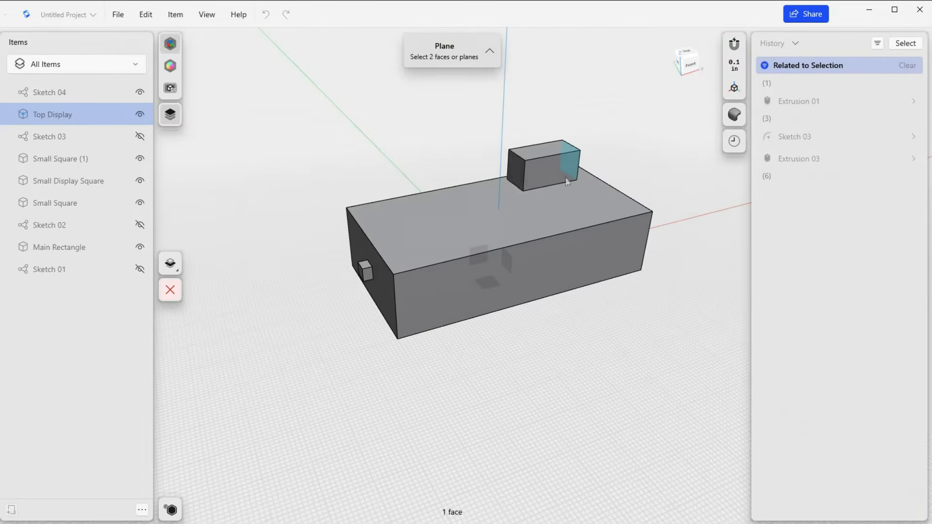
left_click(513, 167)
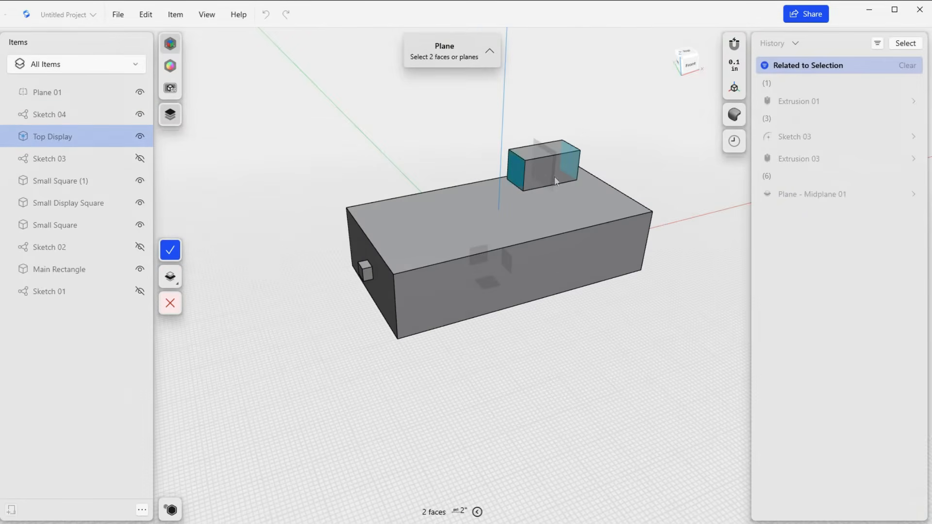
Check the midplane's preview with Top Display hidden, complete the plane, and show Top Display again.
scroll(557, 170, "up", 8)
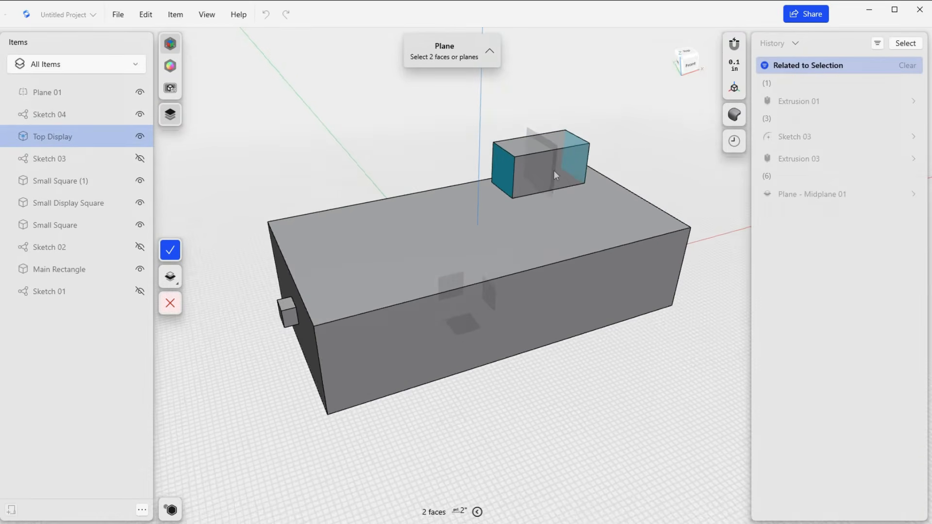
scroll(554, 172, "up", 3)
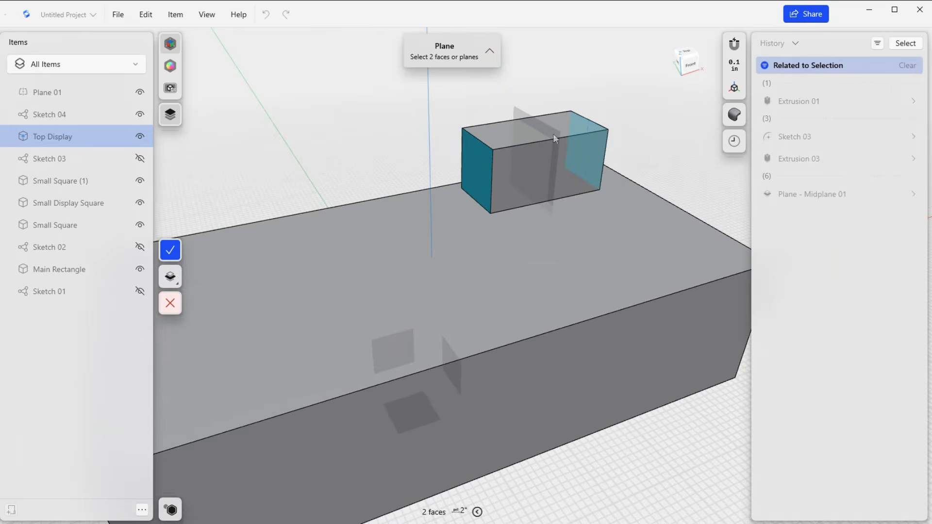
right_click_drag(564, 144, 359, 154)
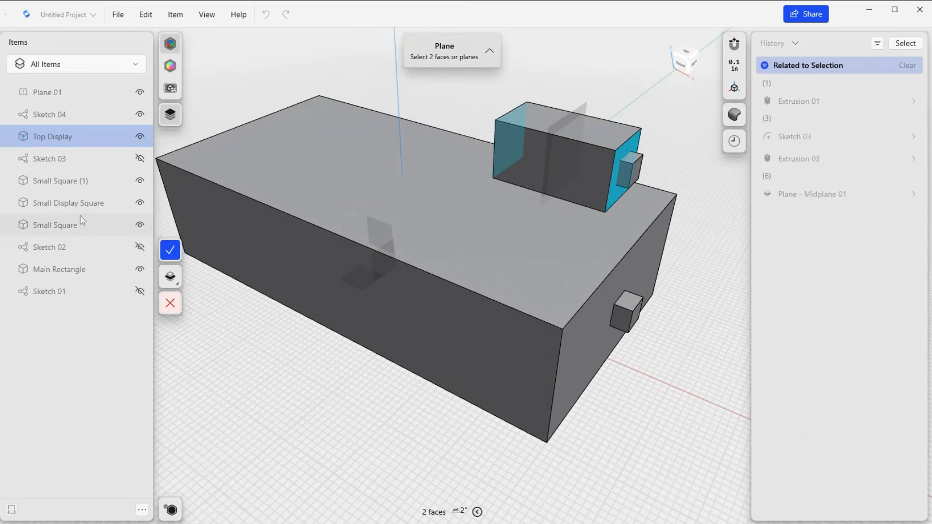
left_click(140, 136)
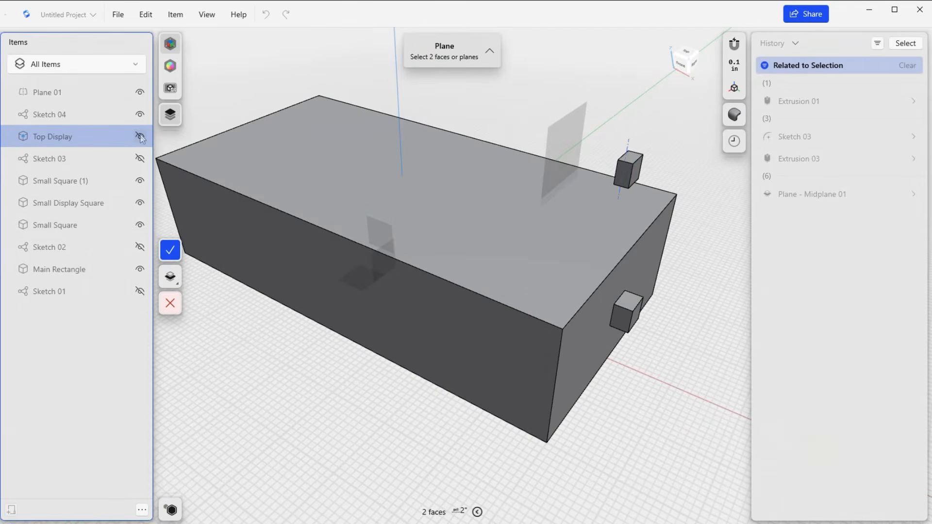
left_click(170, 250)
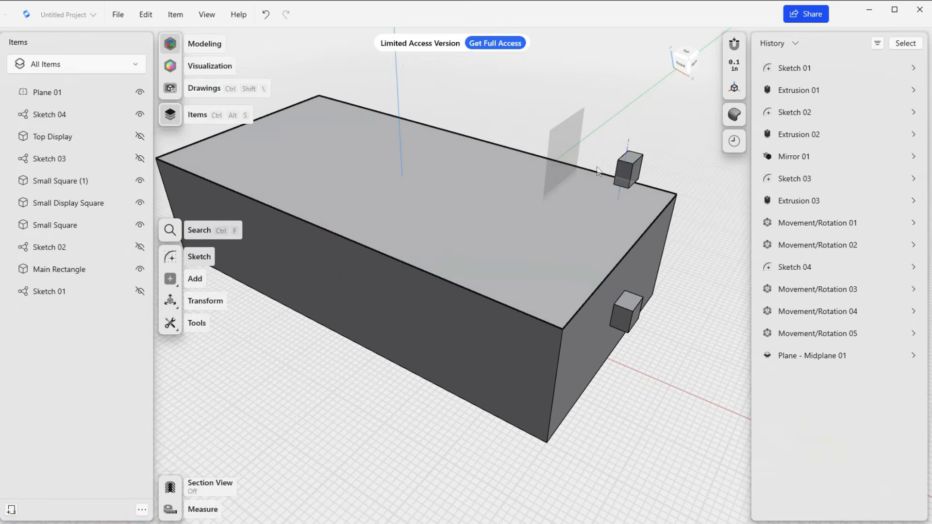
right_click_drag(519, 159, 623, 164)
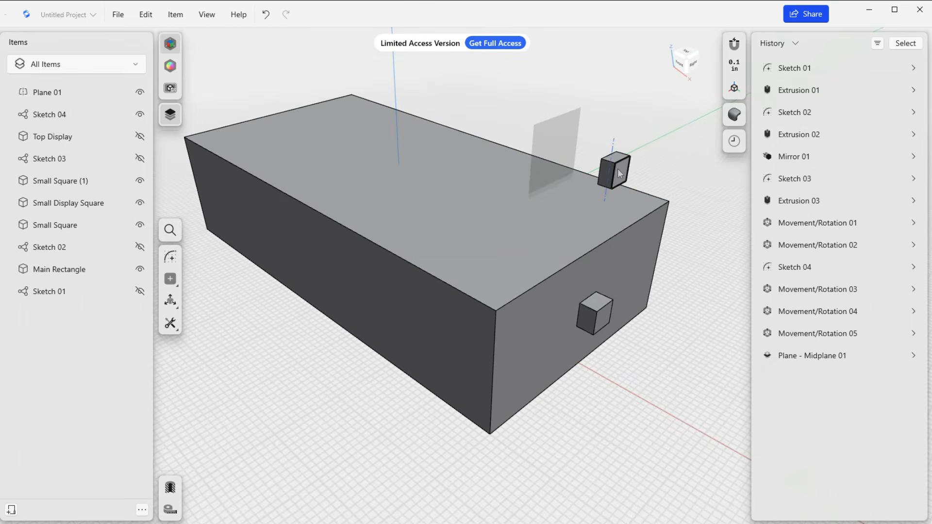
left_click(139, 137)
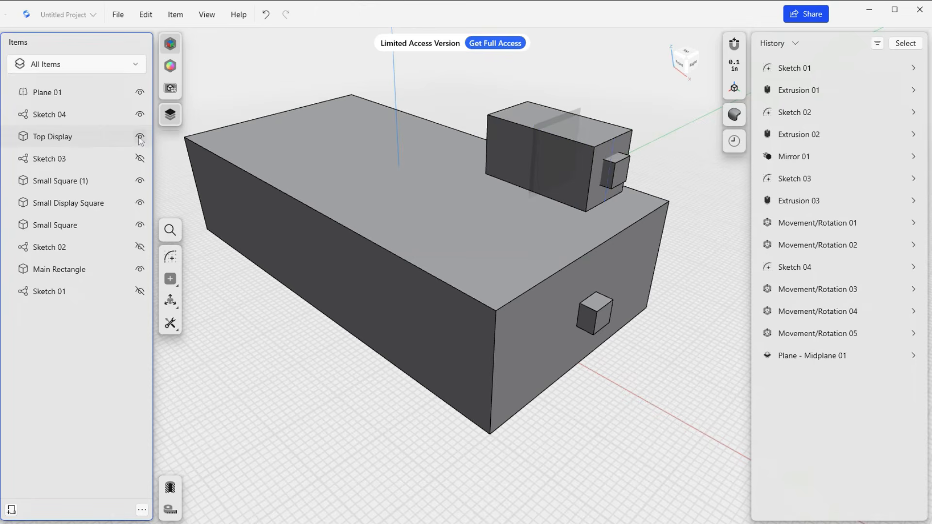
Mirror Small Display Square across Top Display's midplane, hiding Top Display to reach the plane and showing it again once mirrored.
left_click(170, 230)
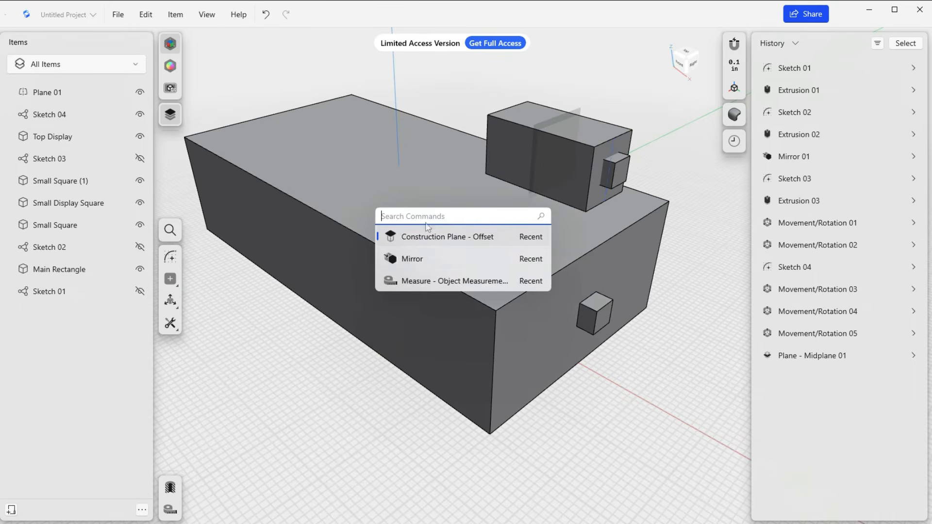
left_click(412, 259)
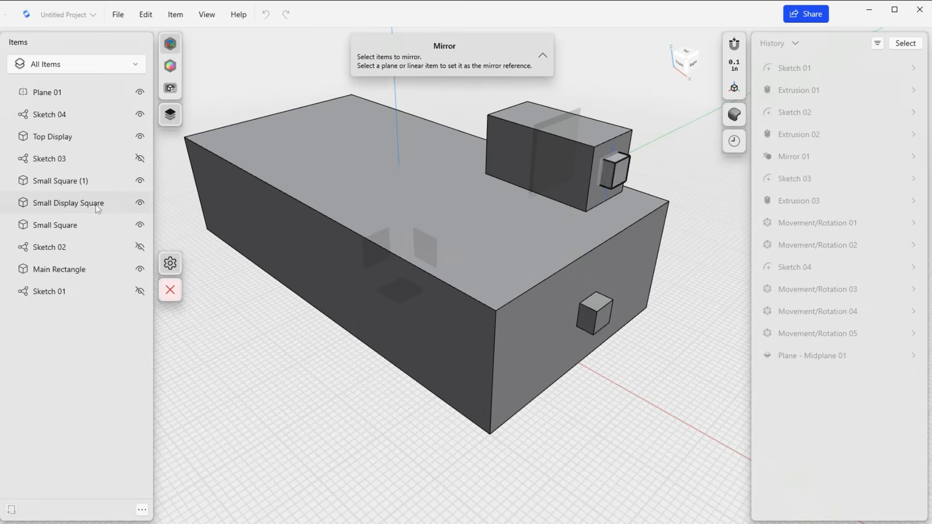
left_click(98, 208)
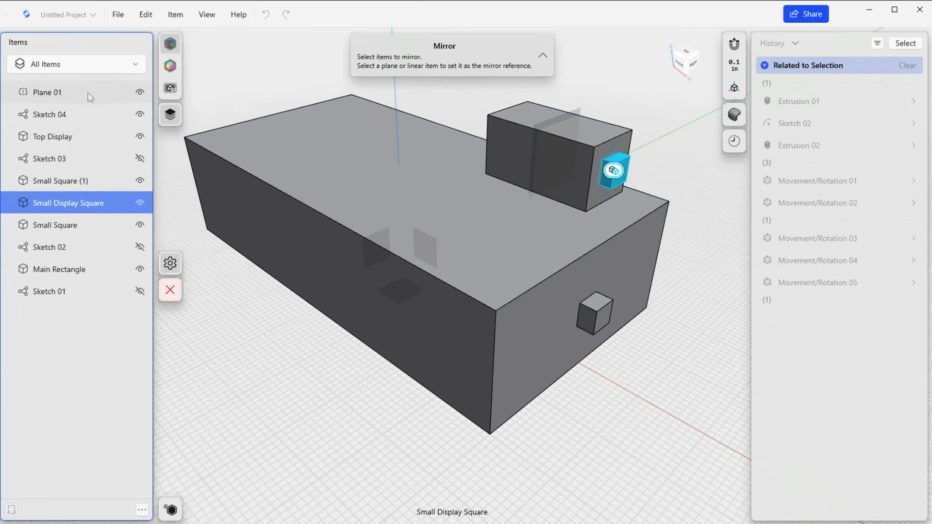
left_click(140, 137)
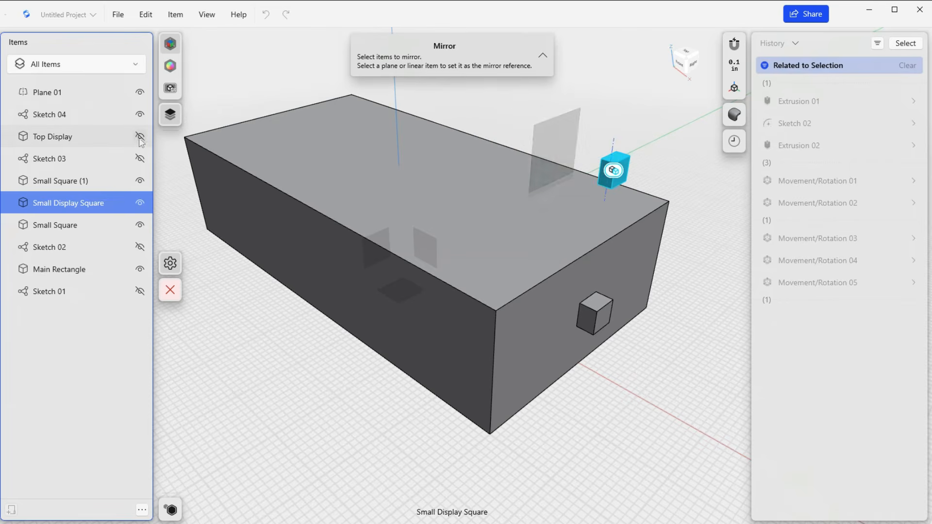
left_click(555, 140)
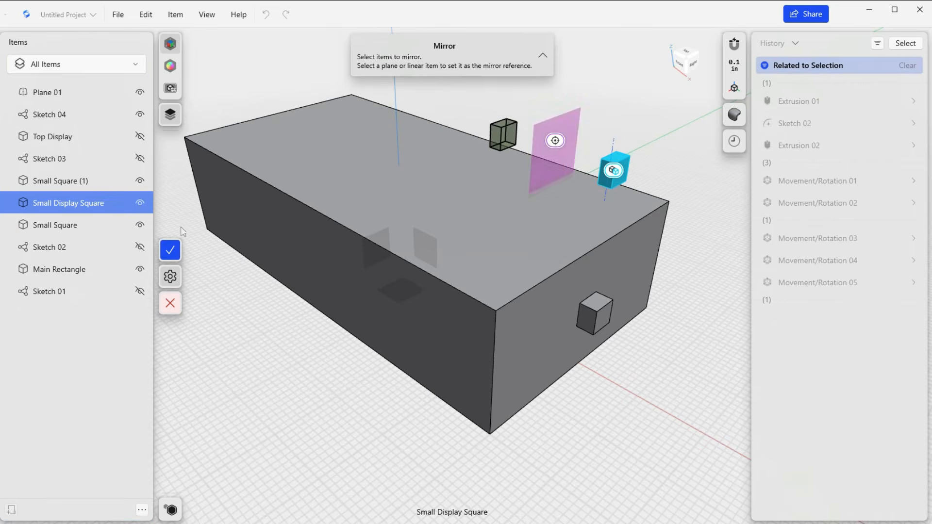
left_click(200, 250)
right_click_drag(447, 180, 346, 199)
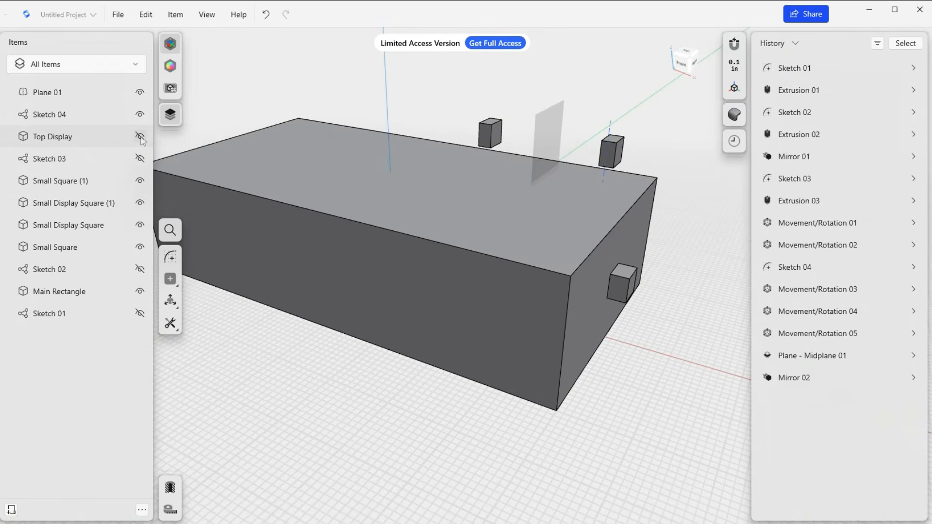
left_click(140, 138)
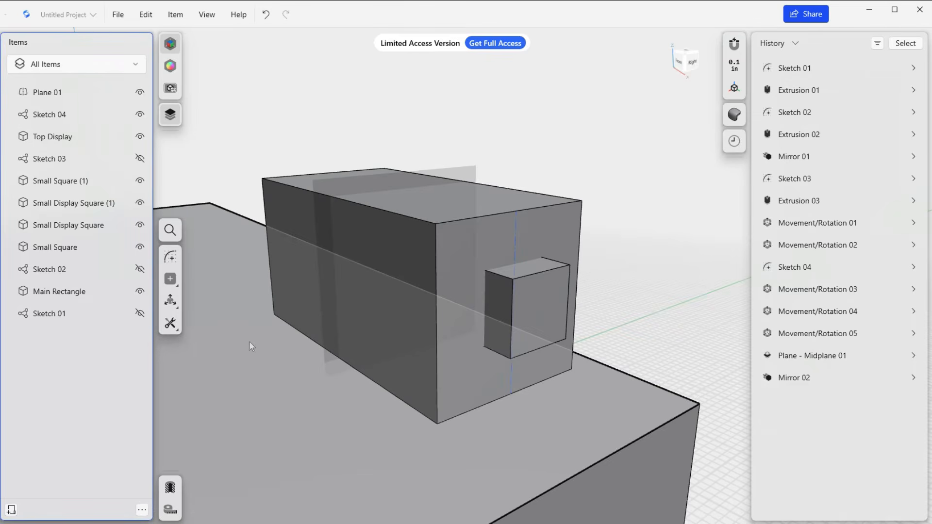
scroll(249, 342, "down", 3)
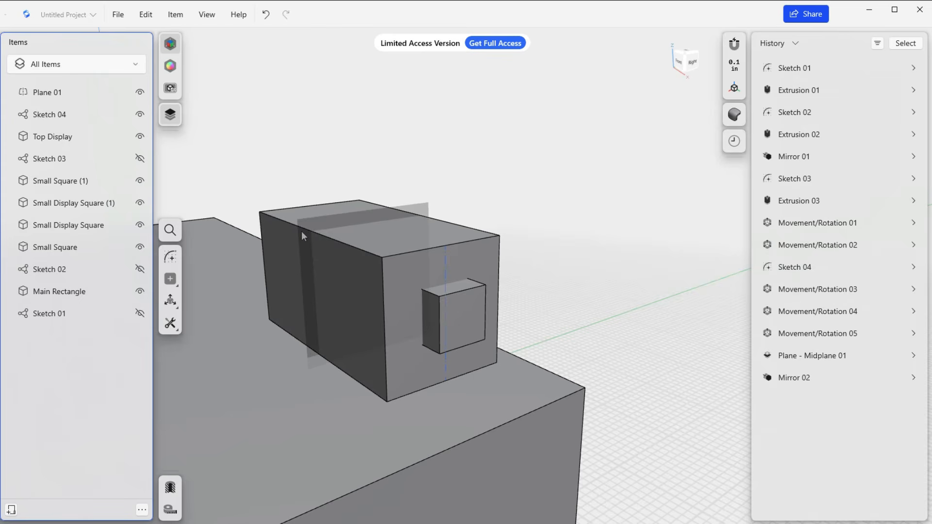
Hide Top Display and sketch a rectangle about 0.44 by 0.17 in on the midplane, above the small cube.
left_click(139, 137)
left_click(388, 231)
key("m")
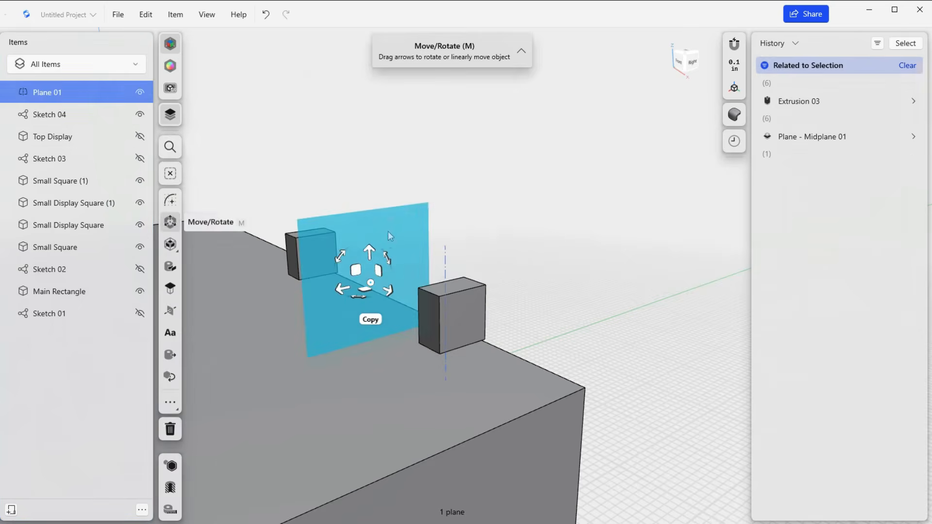
key("l")
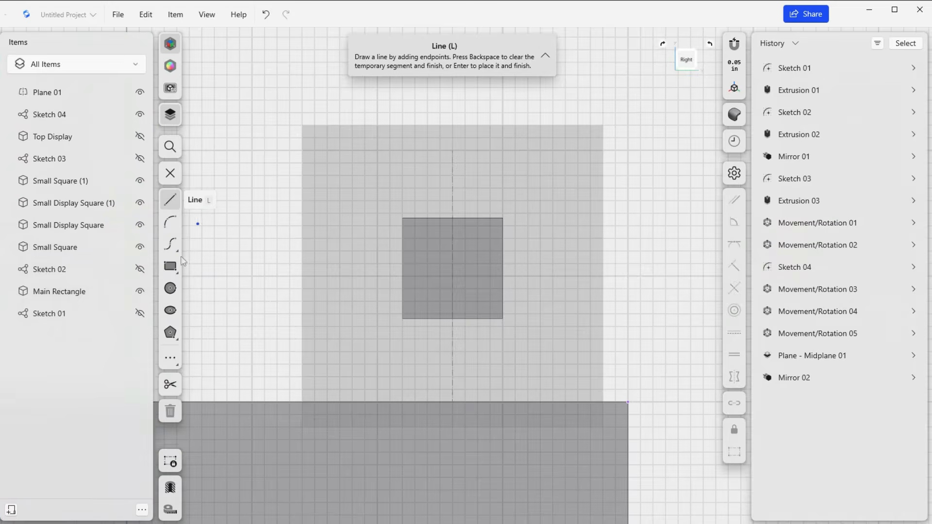
left_click(170, 267)
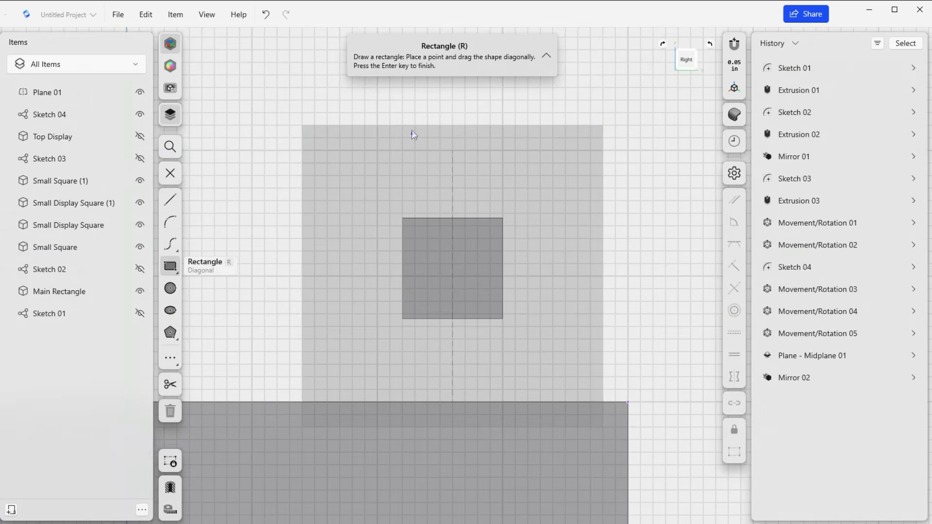
left_click_drag(411, 130, 521, 173)
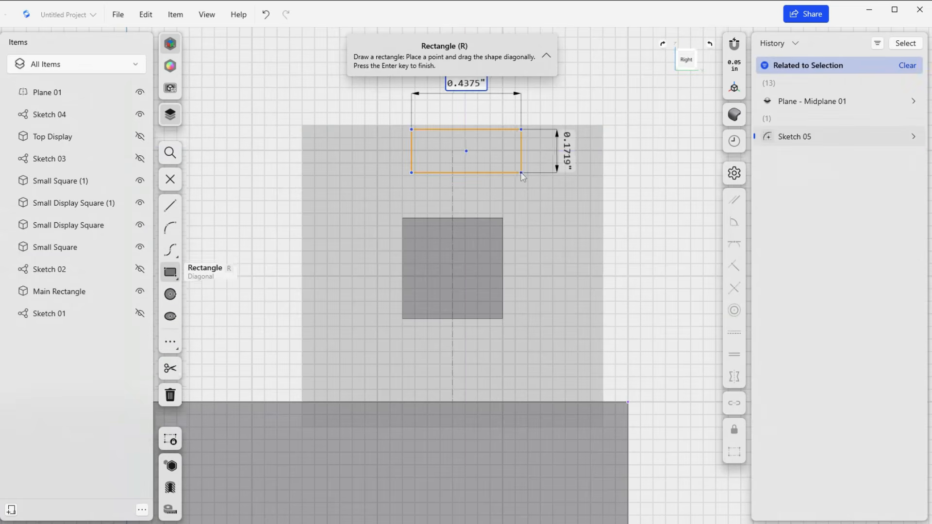
left_click(170, 182)
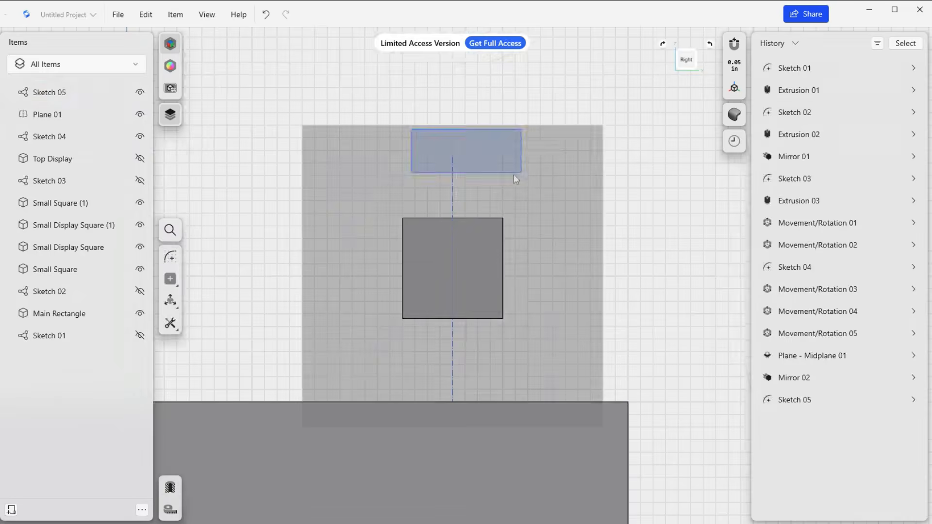
Extrude the rectangle on the midplane one-sided by about 0.23 in.
left_click(493, 170)
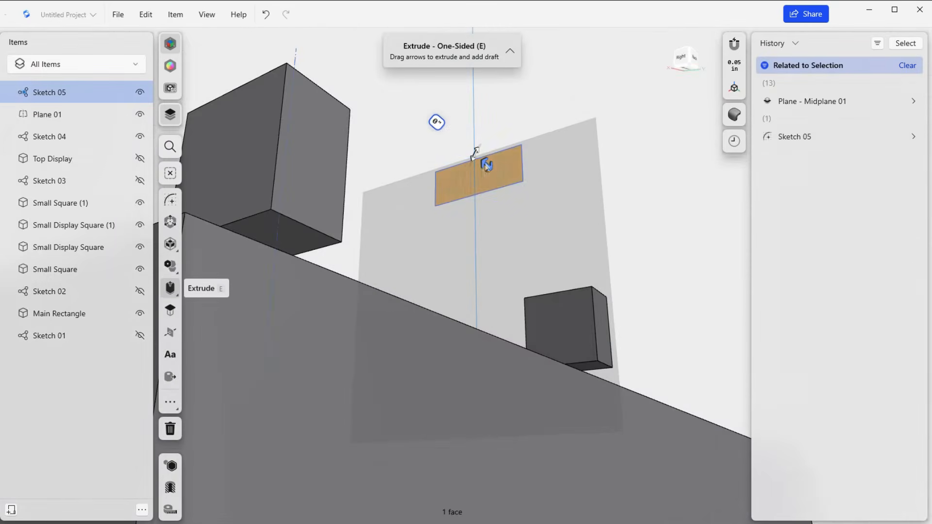
left_click_drag(483, 162, 459, 141)
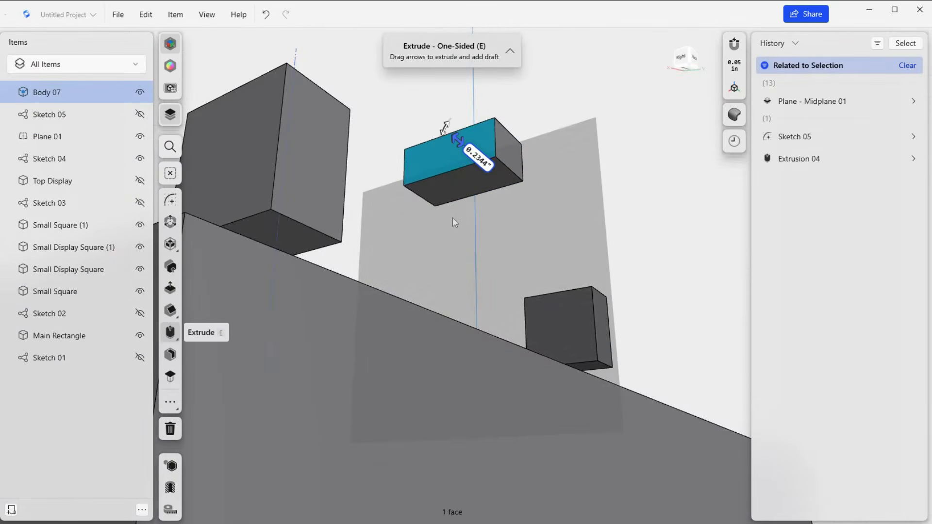
Undo the extrusion and the rectangle sketch on the midplane, and show Top Display again.
left_click_drag(452, 217, 441, 237)
right_click_drag(469, 243, 549, 319)
scroll(547, 258, "down", 3)
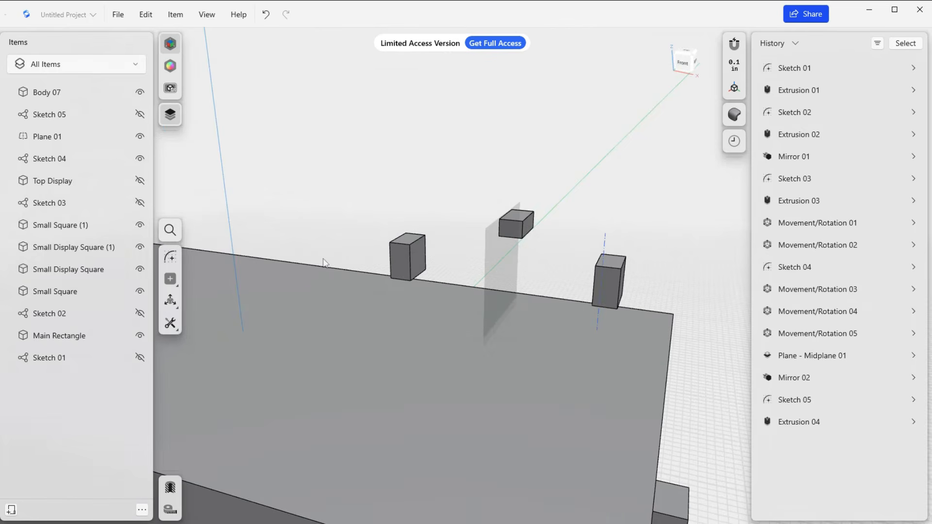
key("ctrl+z")
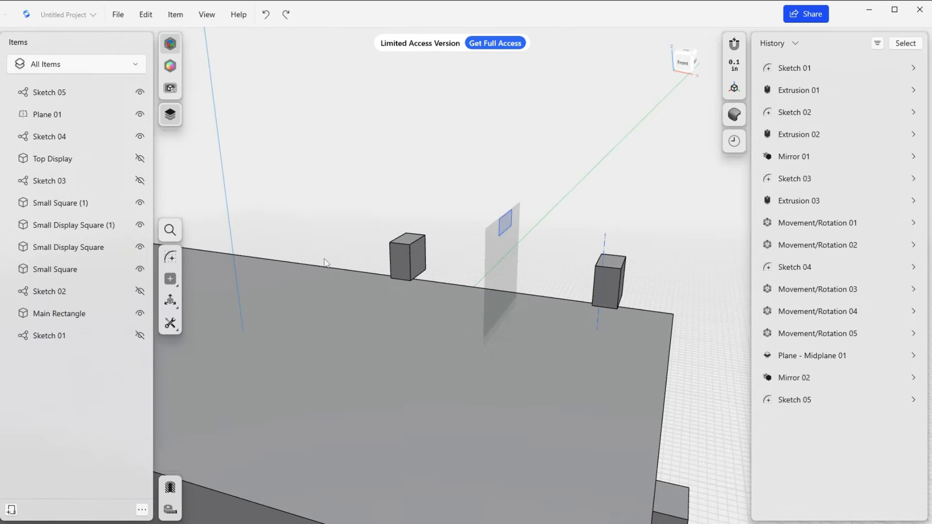
key("ctrl+z")
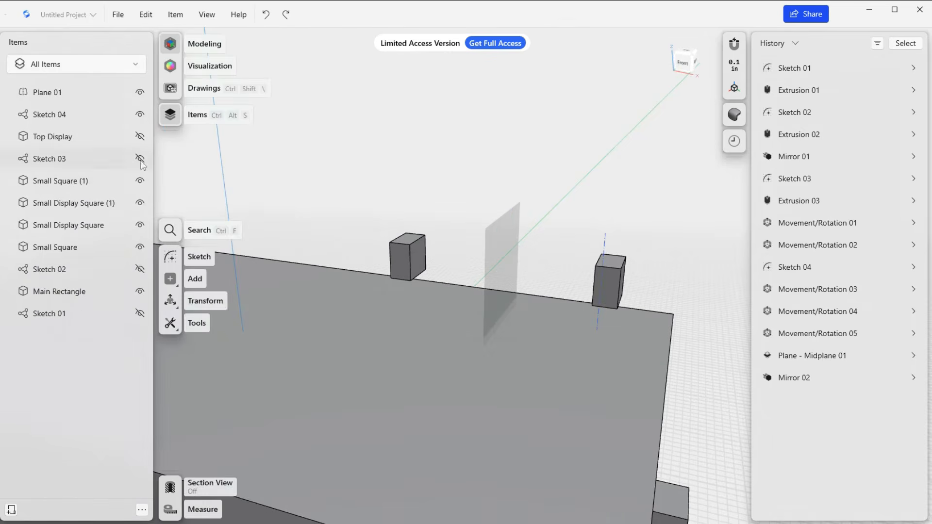
left_click(140, 137)
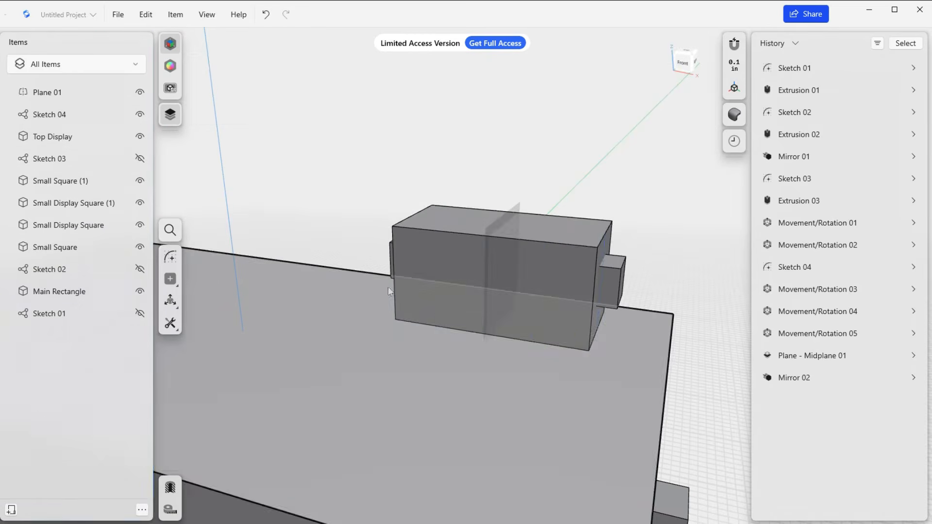
right_click_drag(389, 286, 409, 287)
scroll(408, 292, "down", 10)
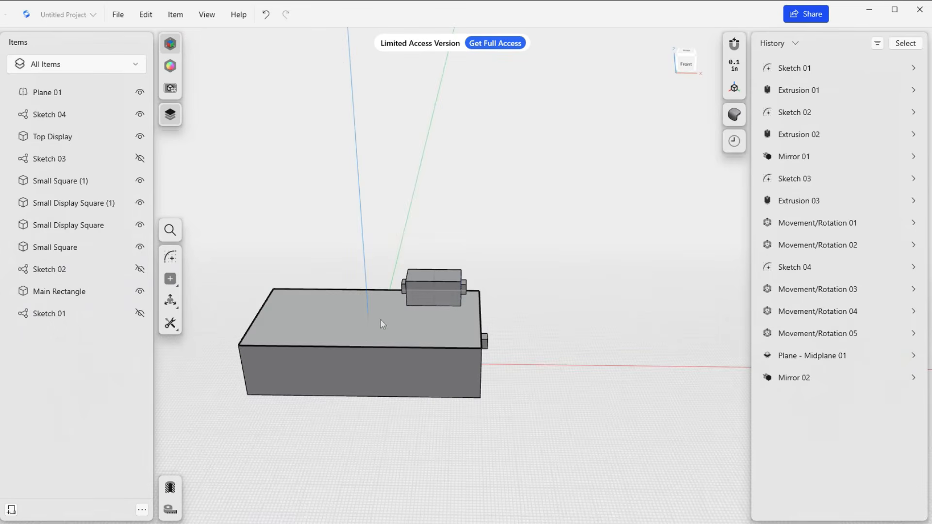
Select Main Rectangle's top face and Top Display's front face in turn to check that each belongs to its own body.
left_click(360, 333)
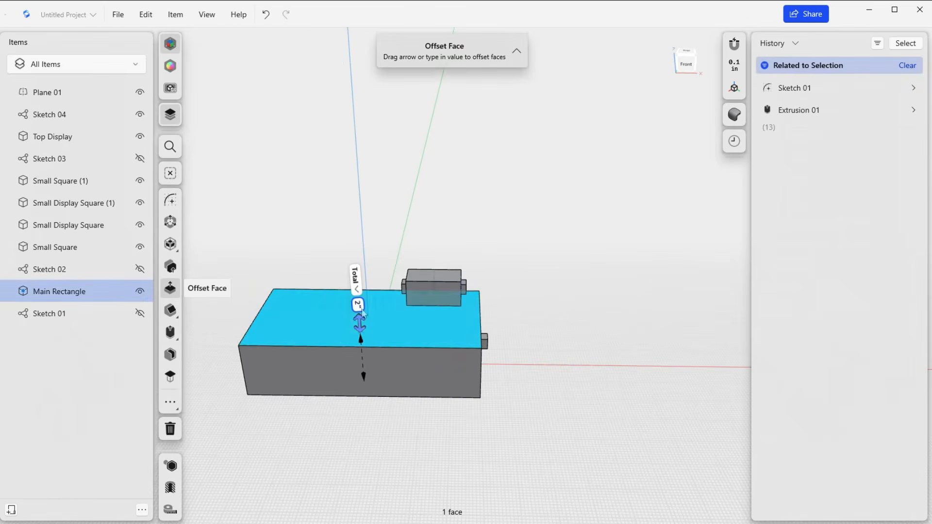
scroll(368, 324, "up", 1)
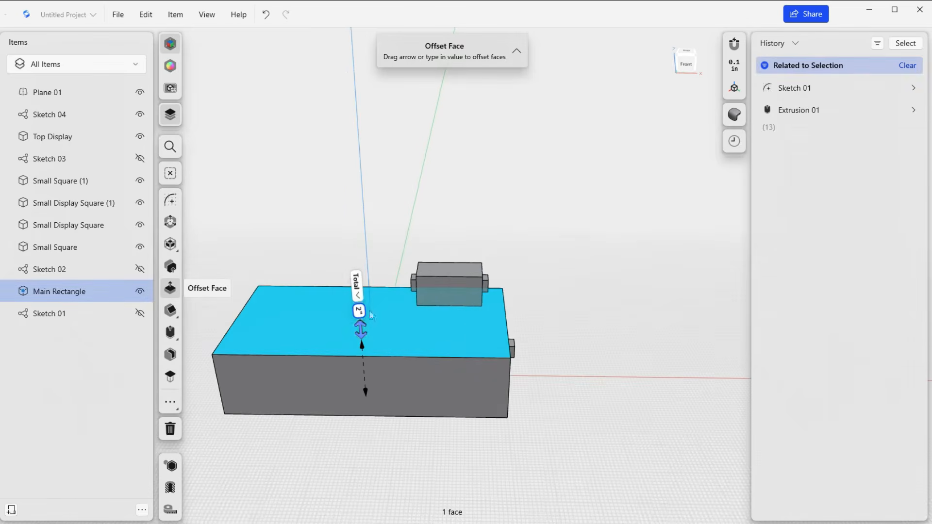
left_click(441, 289)
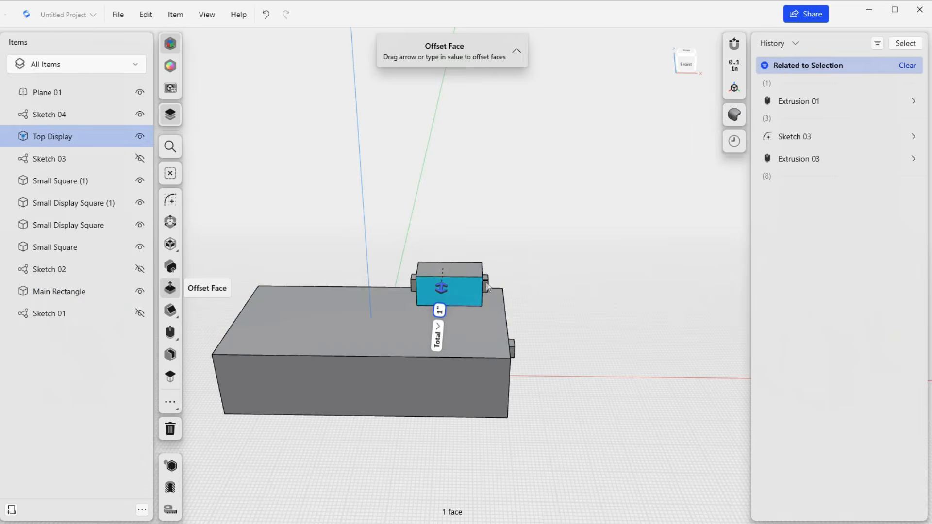
left_click(478, 336)
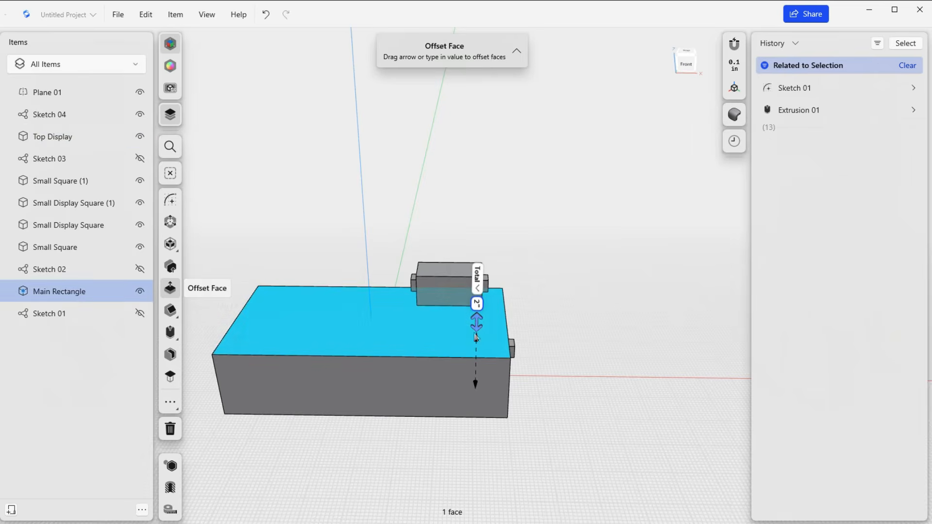
Check the bodies' separate visibility by briefly hiding and reshowing Main Rectangle, Top Display and Small Display Square (1).
left_click(139, 291)
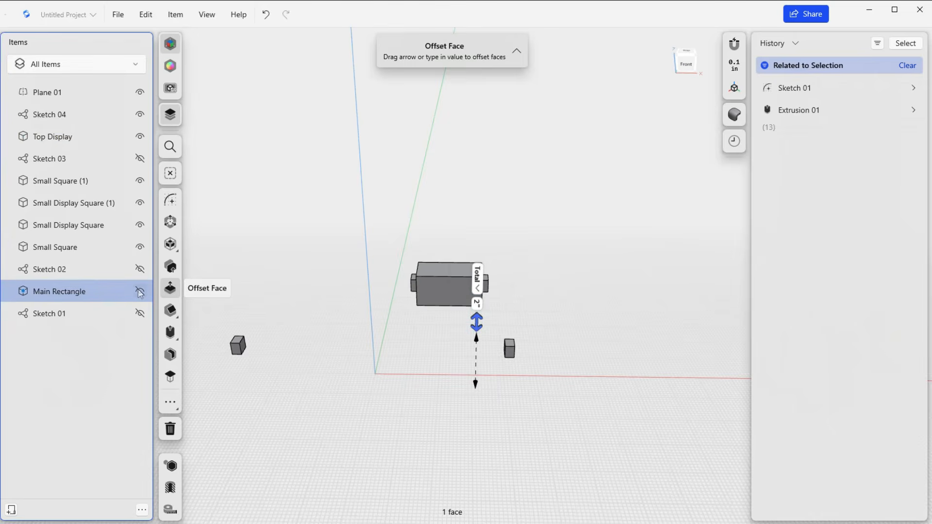
left_click(140, 292)
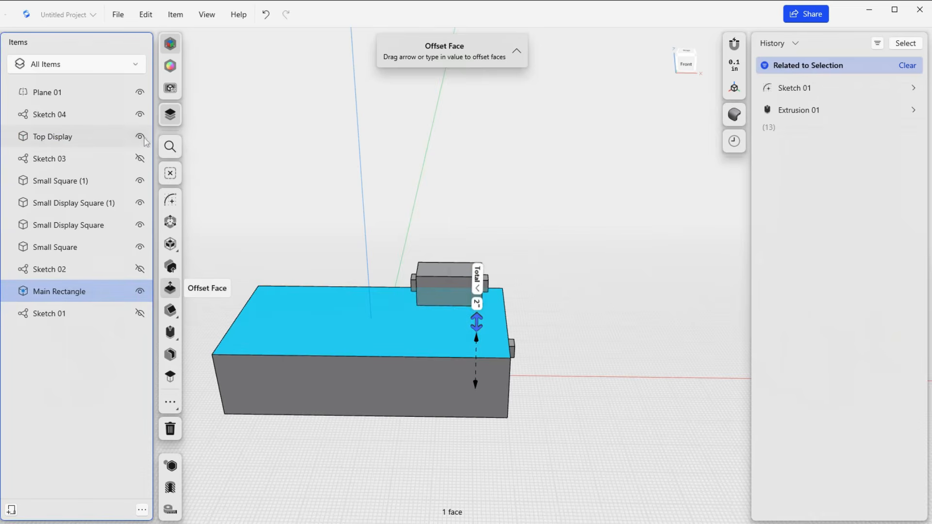
left_click(139, 137)
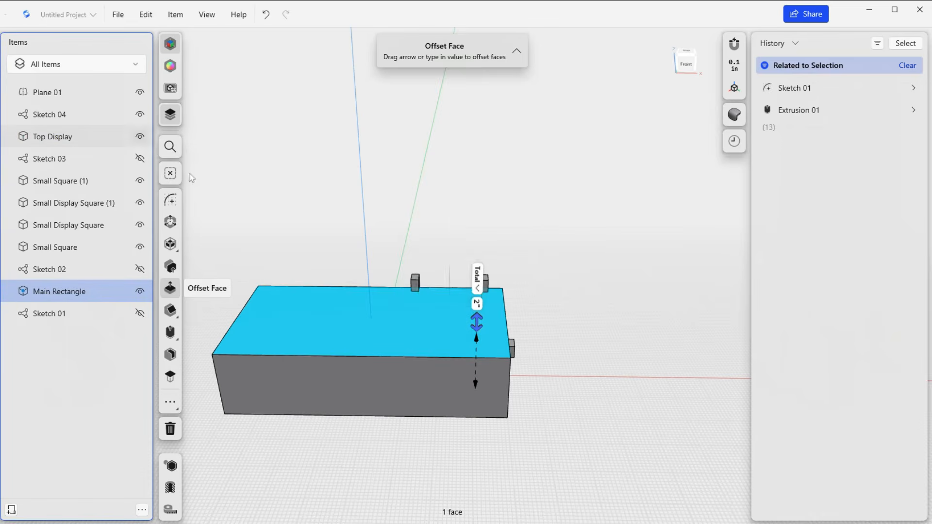
left_click(574, 297)
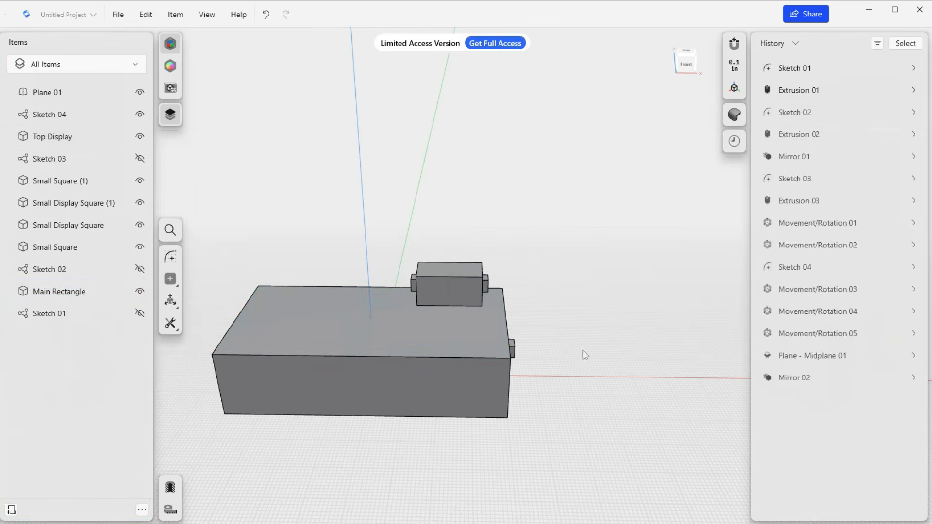
right_click_drag(572, 354, 518, 320)
scroll(564, 389, "up", 2)
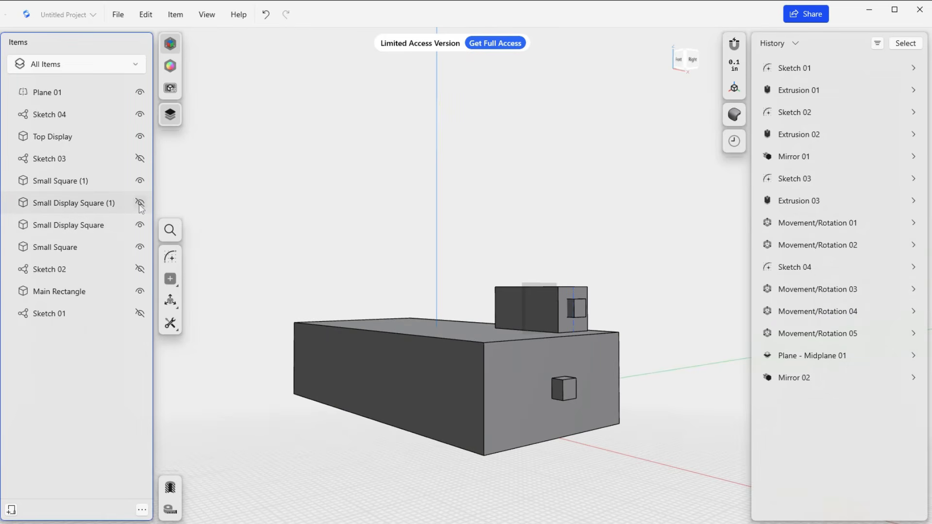
mouse_move(404, 318)
right_mouse_down()
mouse_move(422, 333)
mouse_move(416, 326)
right_mouse_up()
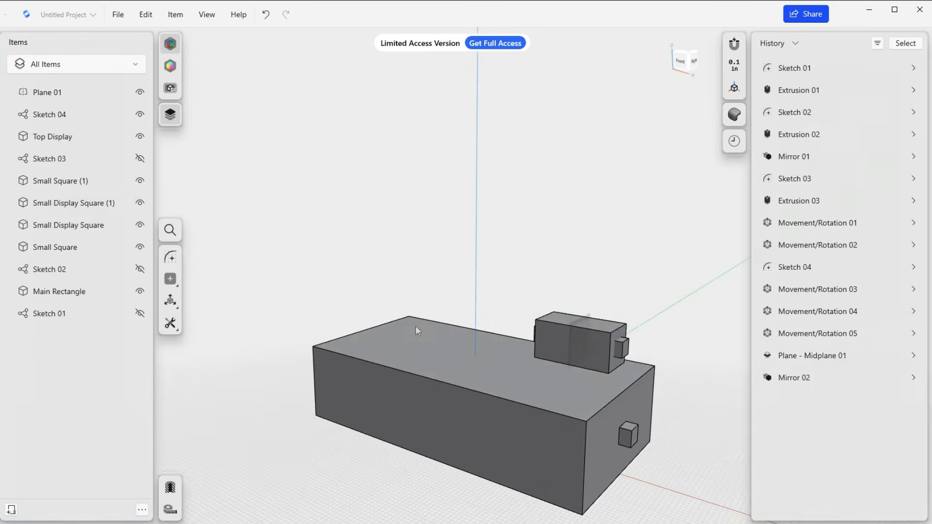
Hide Top Display to expose the midplane between the two small display cubes.
left_click(140, 137)
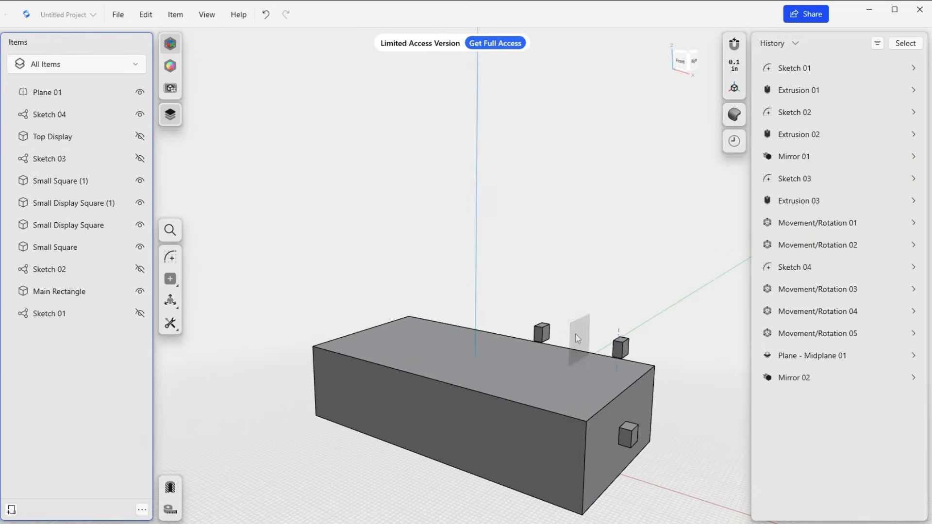
right_click_drag(575, 333, 591, 358)
scroll(591, 357, "up", 5)
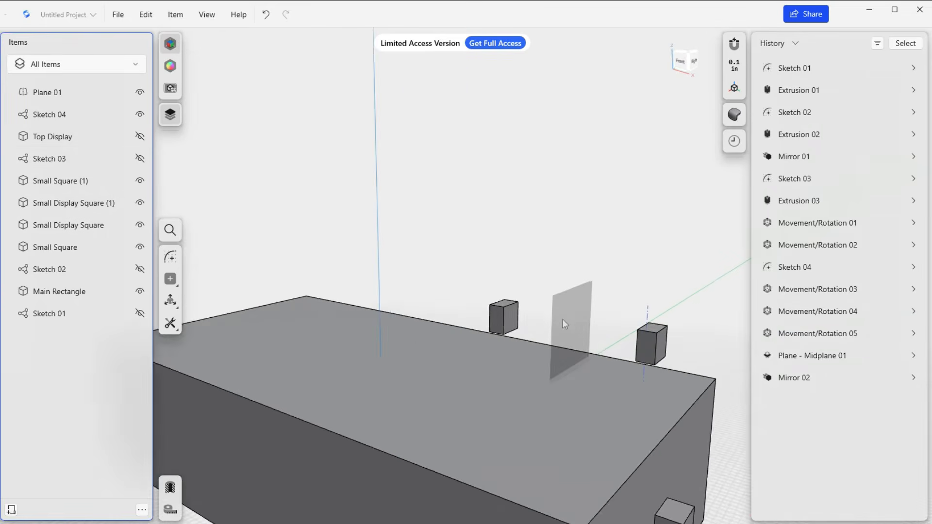
right_click_drag(676, 379, 658, 324)
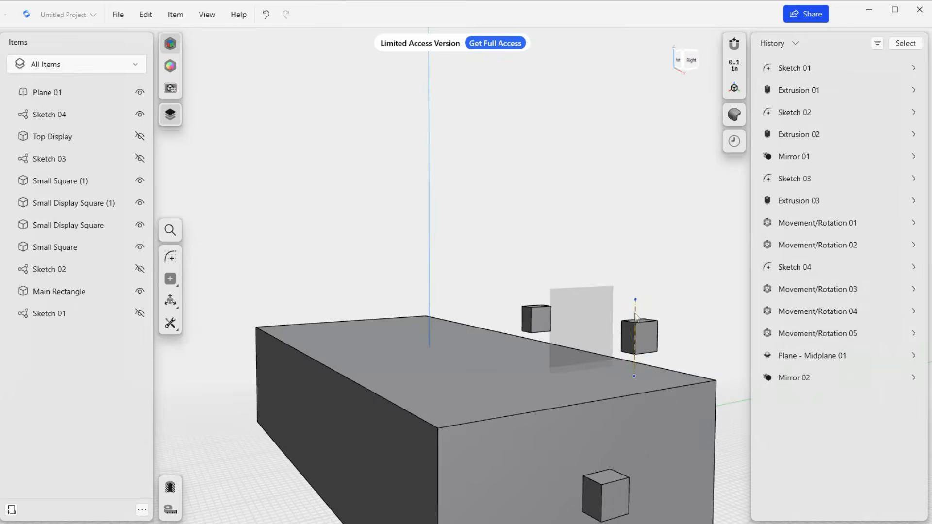
Open the sketch of the construction line through the small display cube to inspect it, and exit the sketch.
left_click(636, 316)
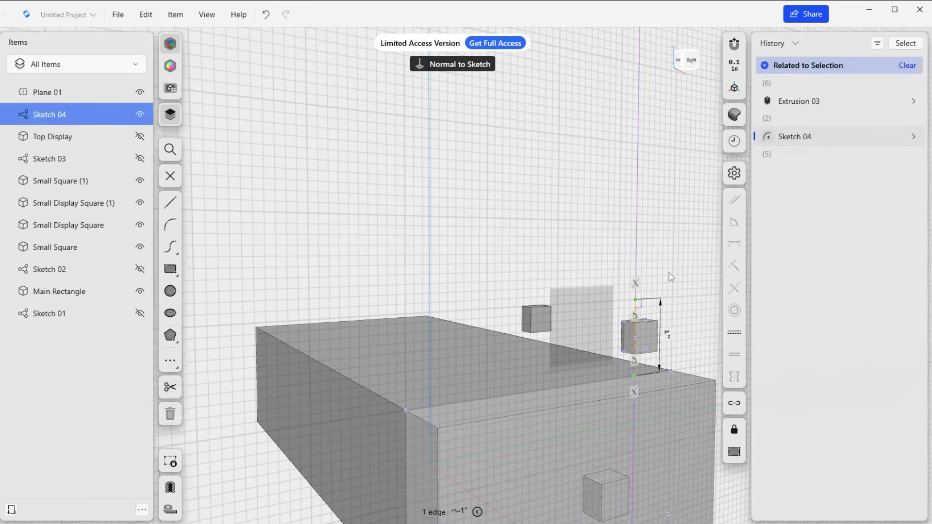
left_click(564, 227)
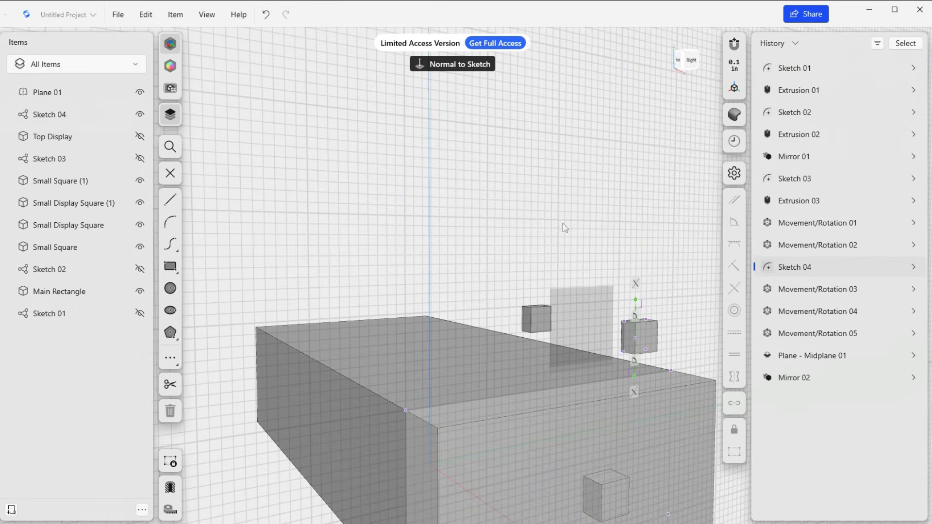
left_click(172, 174)
right_click_drag(488, 277, 527, 278)
scroll(517, 285, "down", 3)
right_click_drag(549, 386, 515, 373)
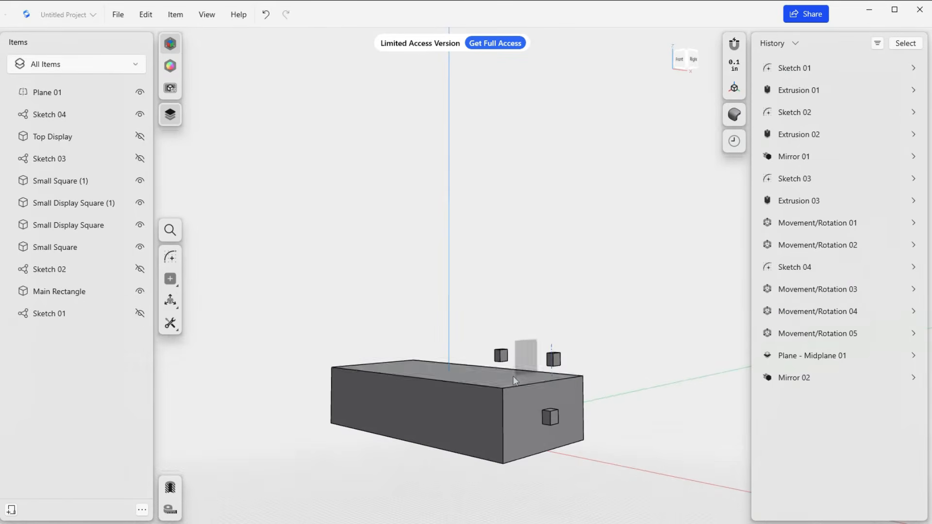
middle_click_drag(507, 380, 531, 377)
right_click_drag(531, 379, 499, 393)
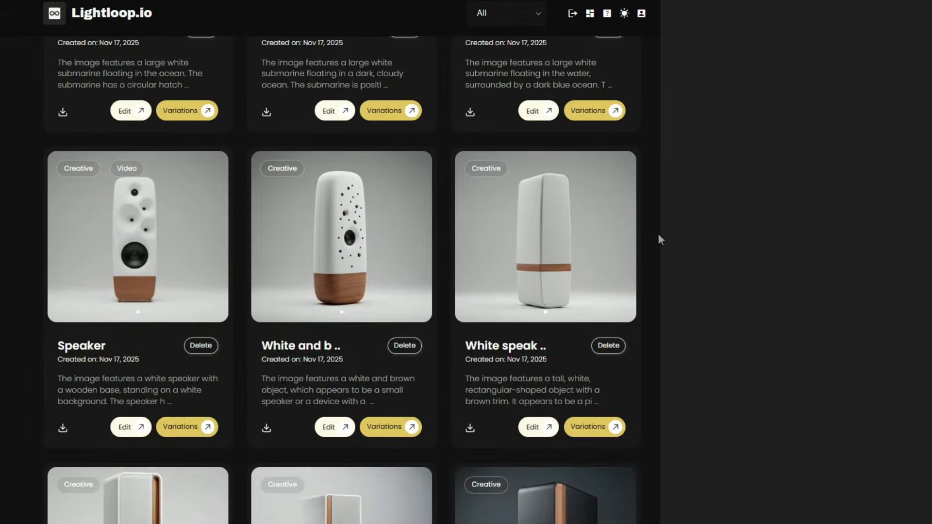
Open the white Speaker project with a video in the Lightloop.io gallery, switch it to the video view, and close it.
left_click(159, 278)
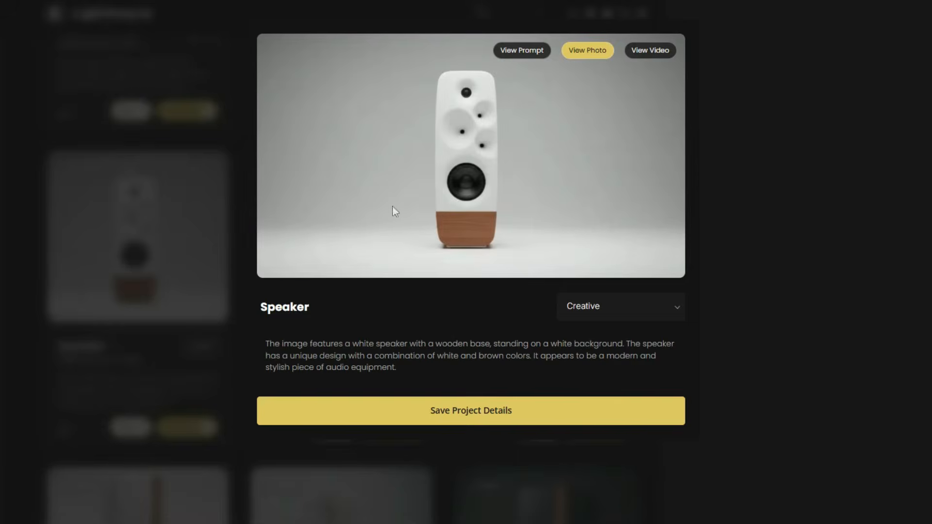
left_click(662, 57)
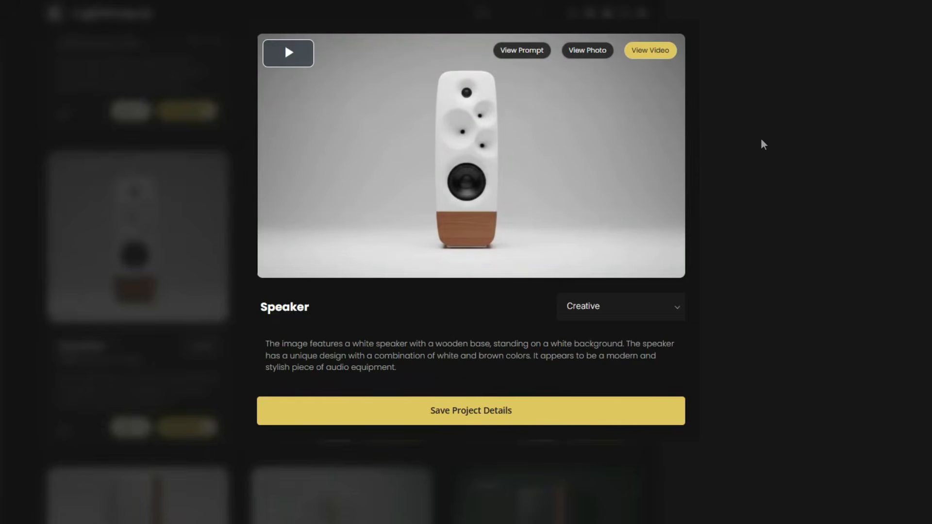
left_click(763, 144)
Find the Submarine in water project with a video further down the gallery, open it and play its video.
scroll(694, 177, "down", 6)
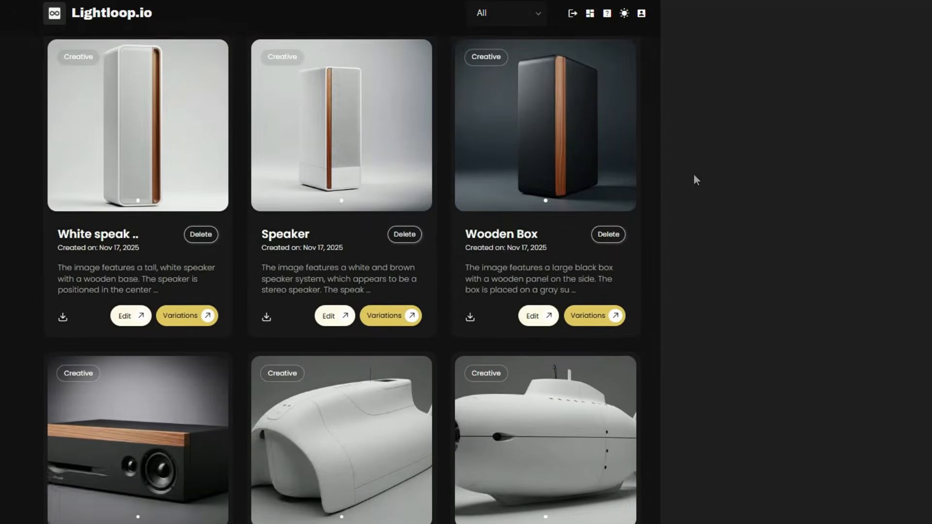
scroll(694, 175, "down", 9)
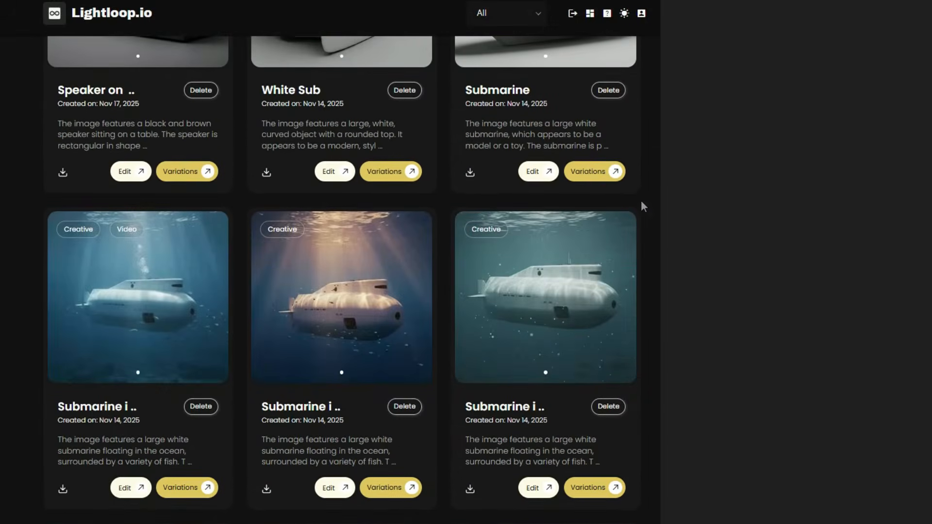
left_click(119, 321)
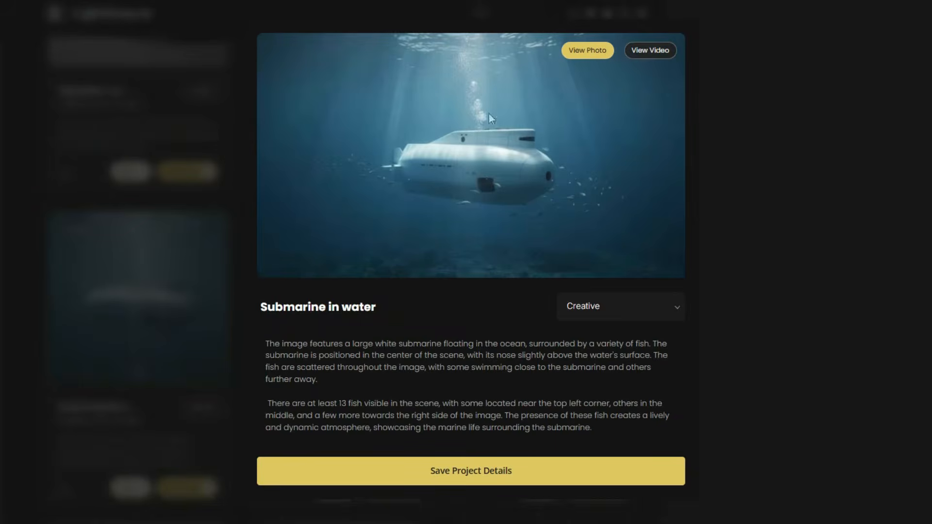
left_click(656, 54)
left_click(285, 46)
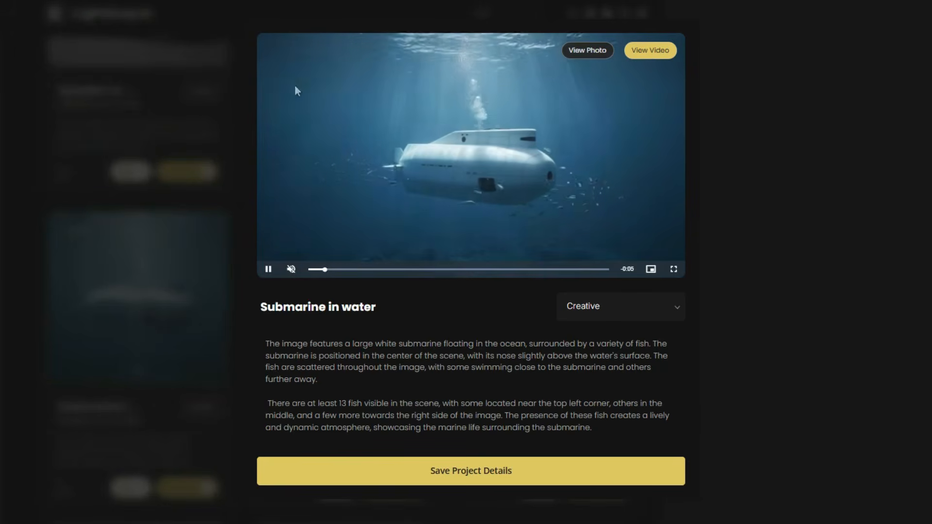